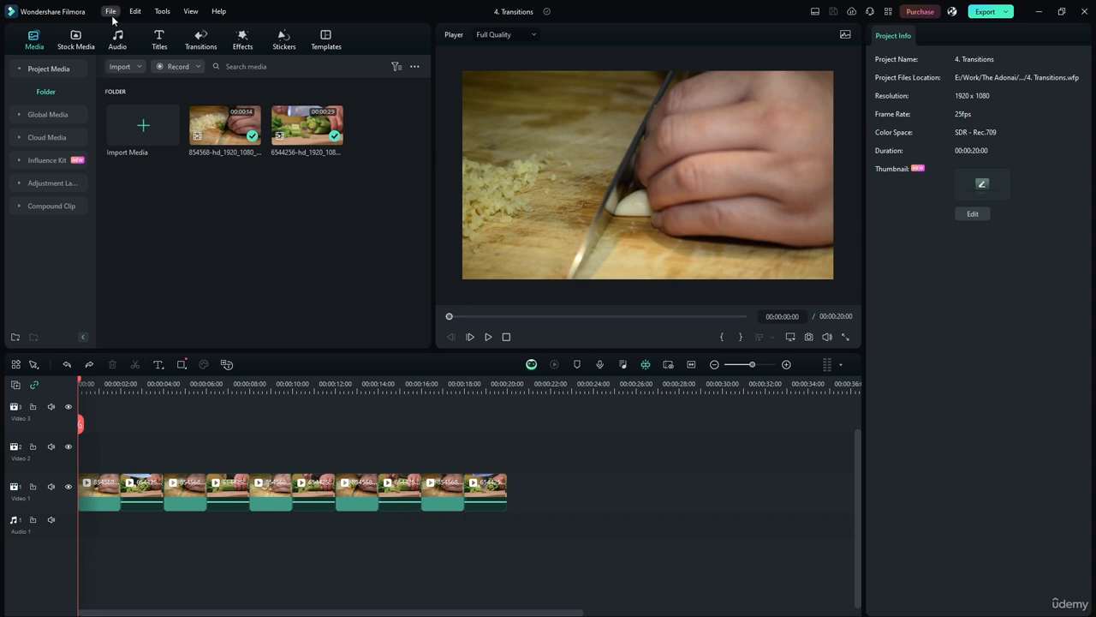
# - Open the transitions library and play back the plain cut between the first two clips on Video 1
pyautogui.click(198, 39)
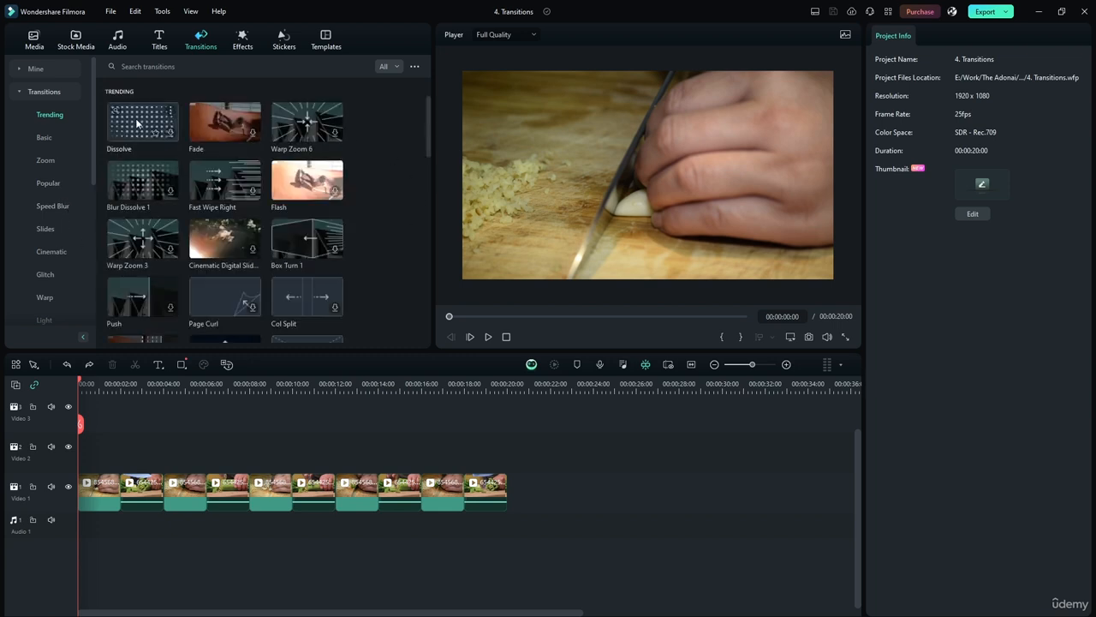
pyautogui.moveTo(129, 120); pyautogui.dragTo(113, 494)
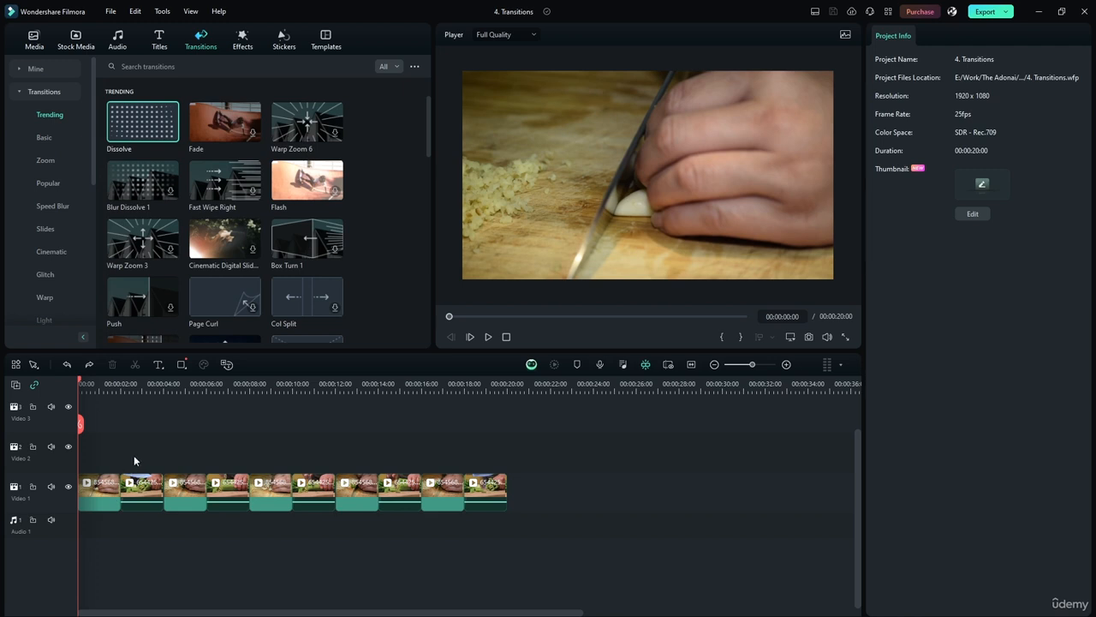
pyautogui.click(106, 490)
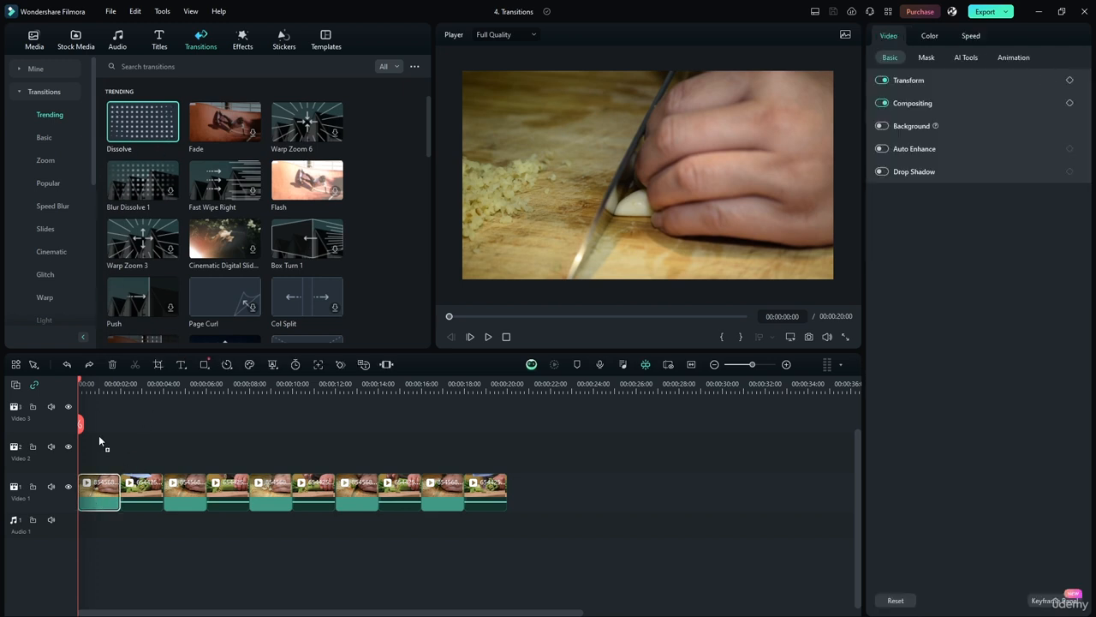
pyautogui.moveTo(99, 441); pyautogui.dragTo(142, 124)
pyautogui.click(486, 337)
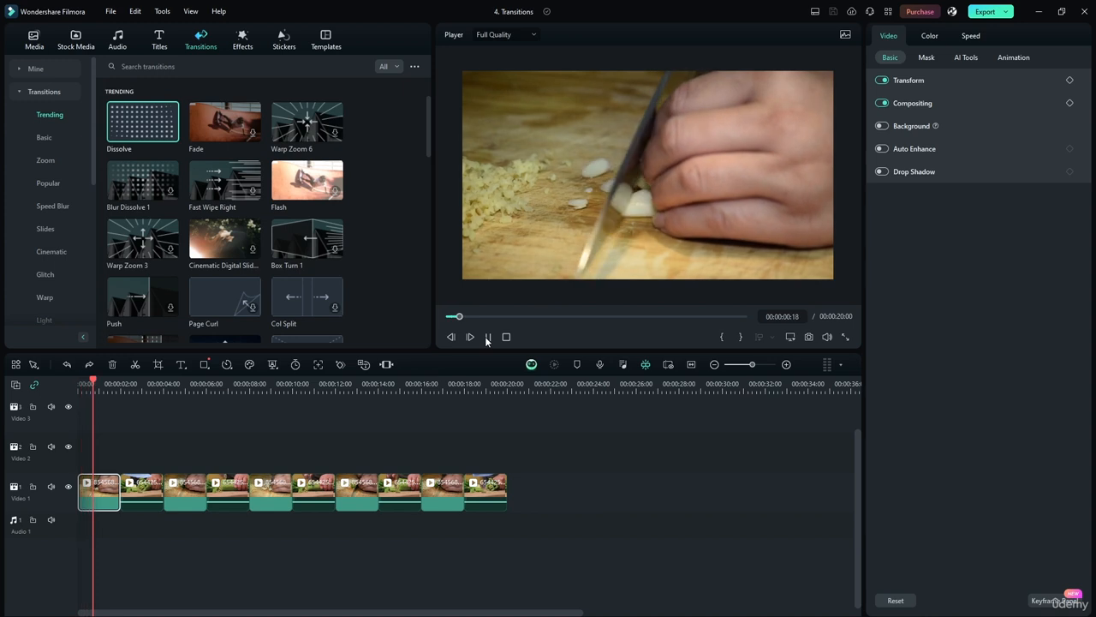
pyautogui.click(488, 337)
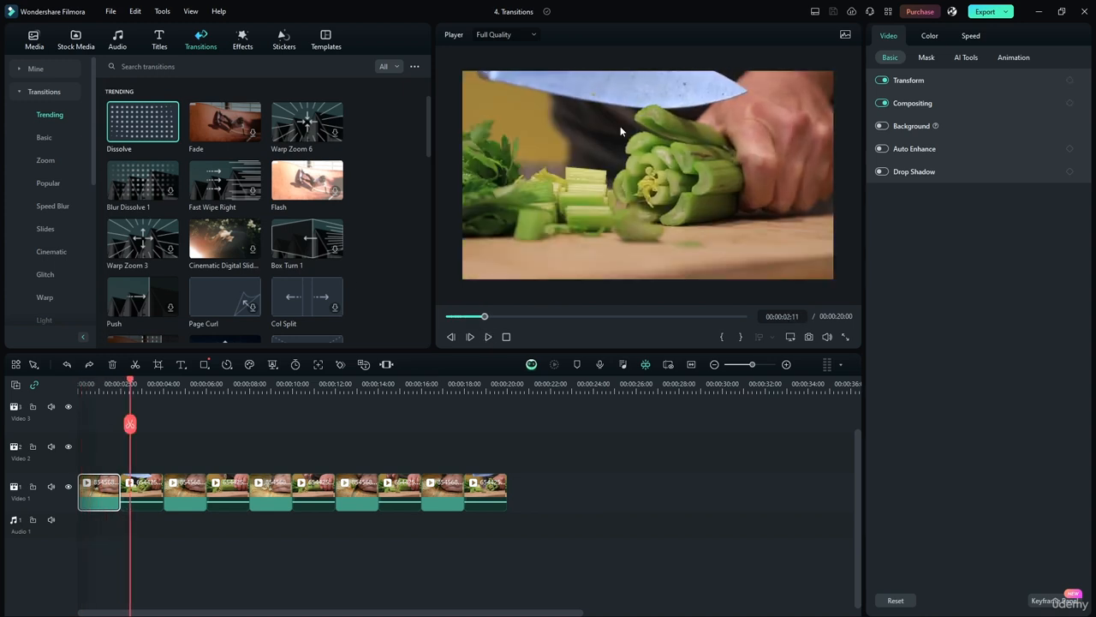
# - Apply the Dissolve transition between the first two clips, play it back and return the playhead to the start
pyautogui.moveTo(131, 377); pyautogui.dragTo(123, 486)
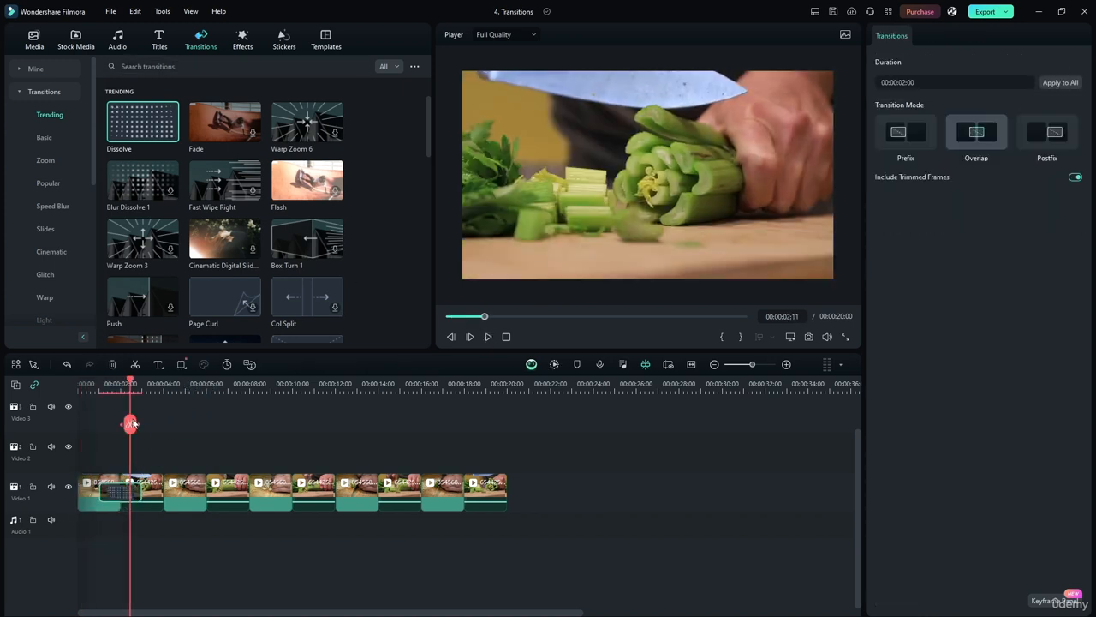
pyautogui.moveTo(130, 385); pyautogui.dragTo(72, 386)
pyautogui.click(489, 337)
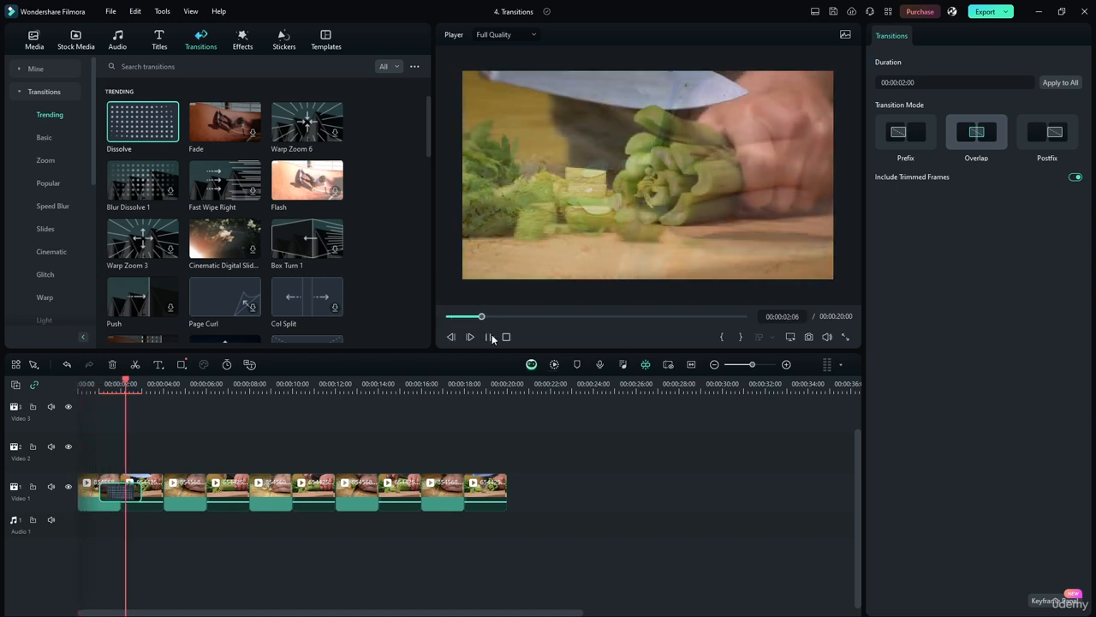
pyautogui.click(491, 338)
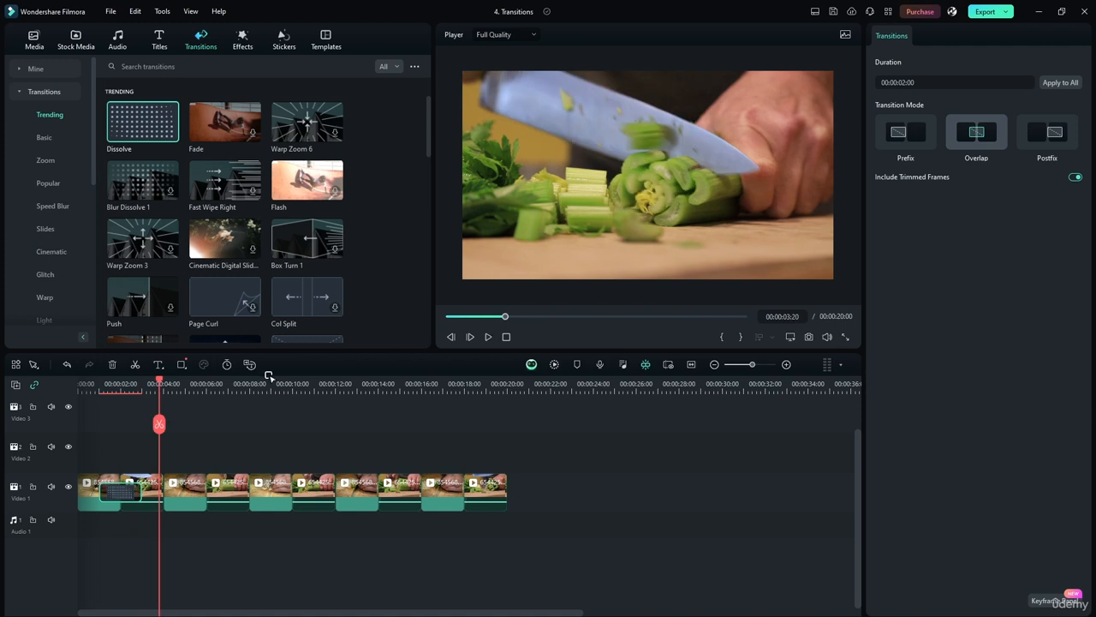
pyautogui.moveTo(157, 381); pyautogui.dragTo(39, 391)
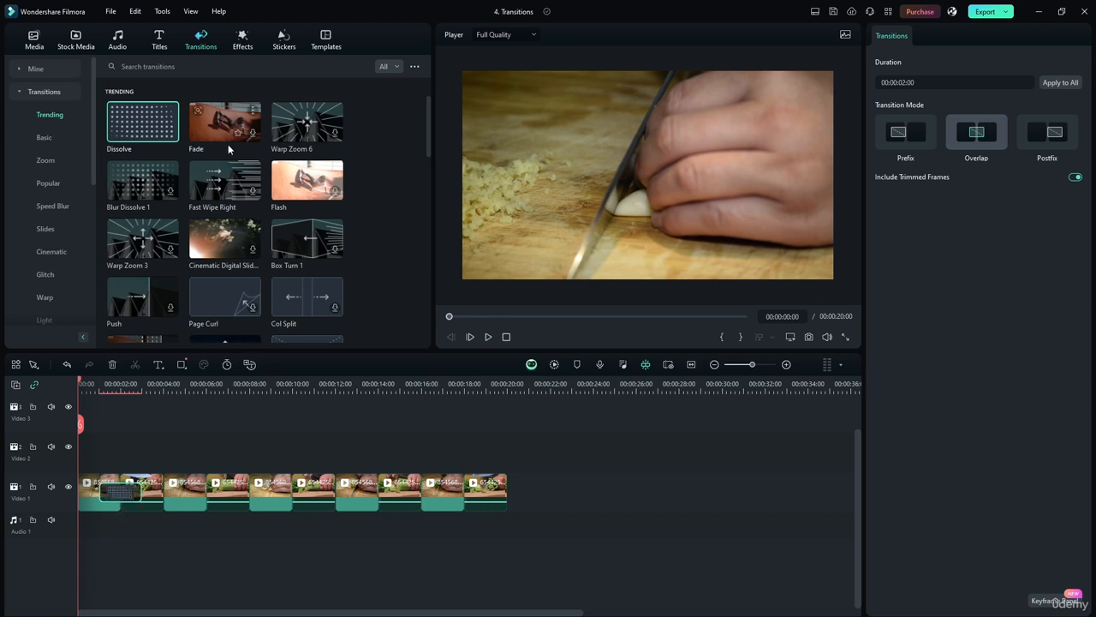
# - Set the Dissolve transition's mode to Prefix and its duration to 00:00:01:00
pyautogui.click(893, 136)
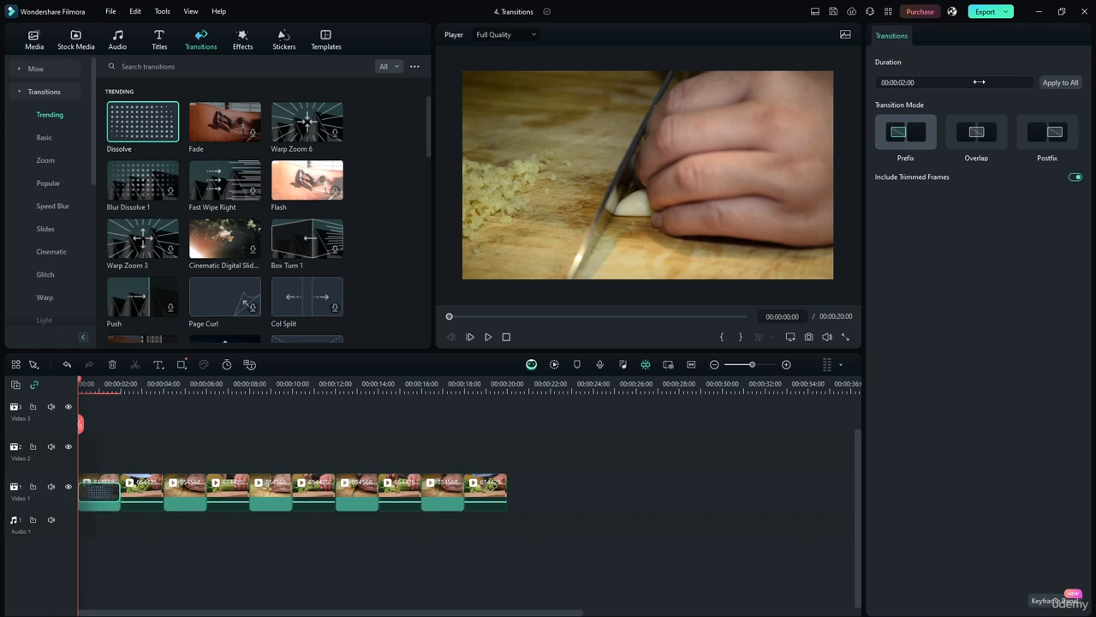
pyautogui.moveTo(979, 83); pyautogui.dragTo(947, 83)
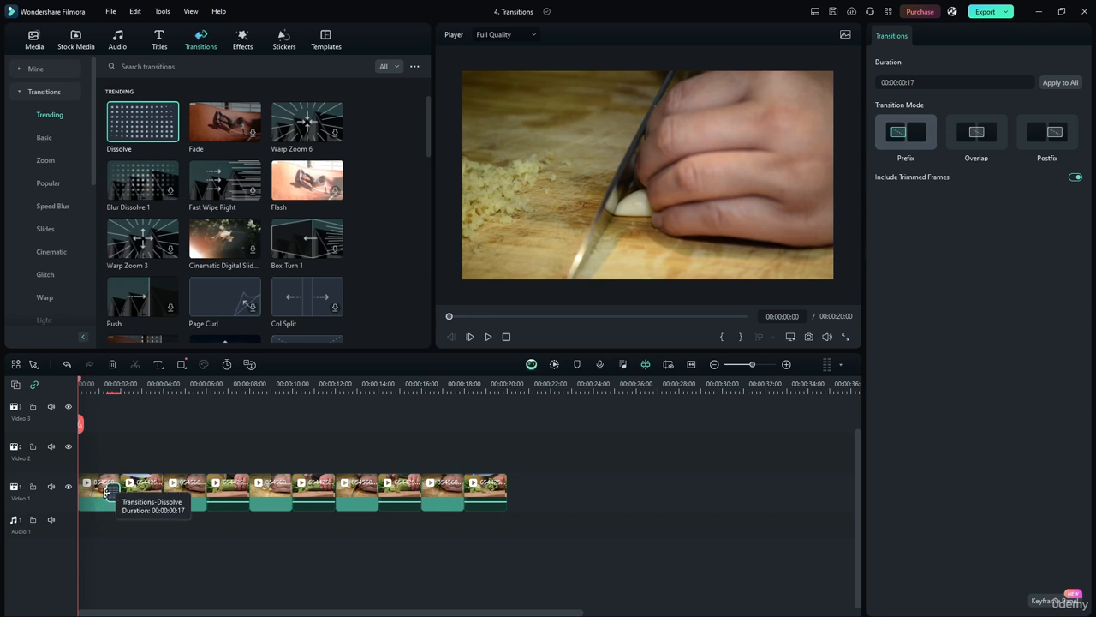
pyautogui.click(921, 82)
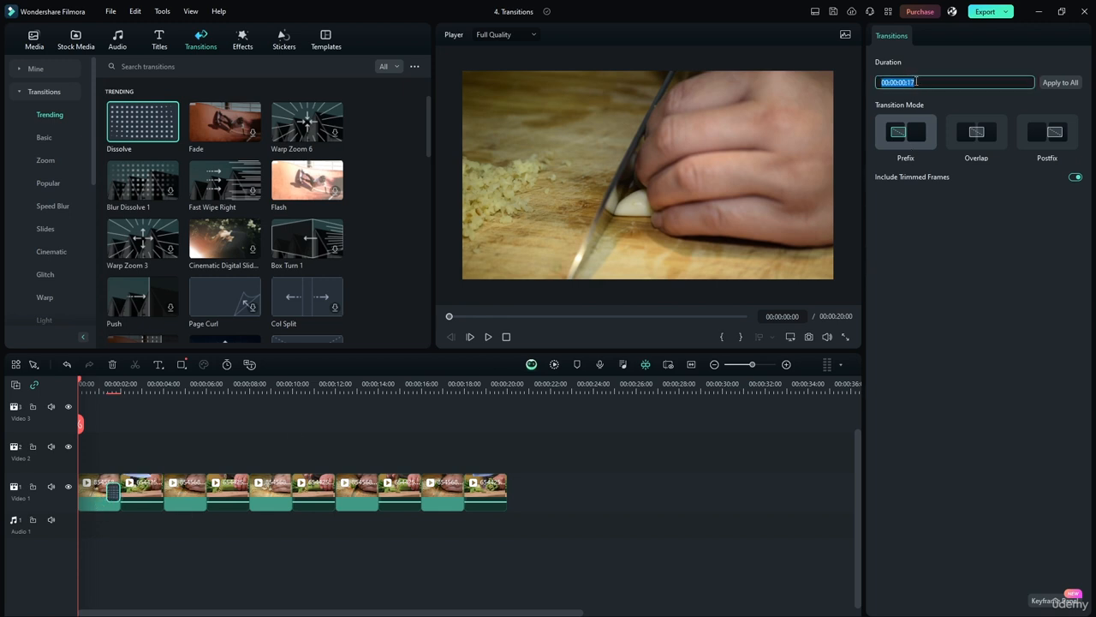
pyautogui.click(917, 83)
pyautogui.press('Return')
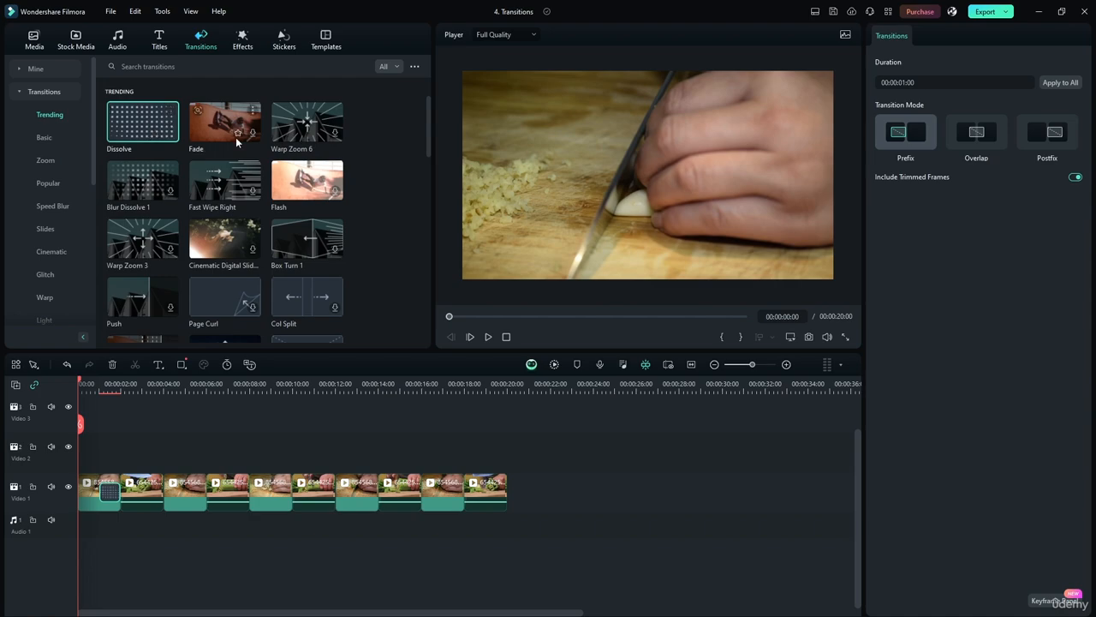
# - Replace the Dissolve with a Fade transition between the first two clips, in Postfix mode with a duration of 00:00:01:00
pyautogui.moveTo(237, 141); pyautogui.dragTo(121, 490)
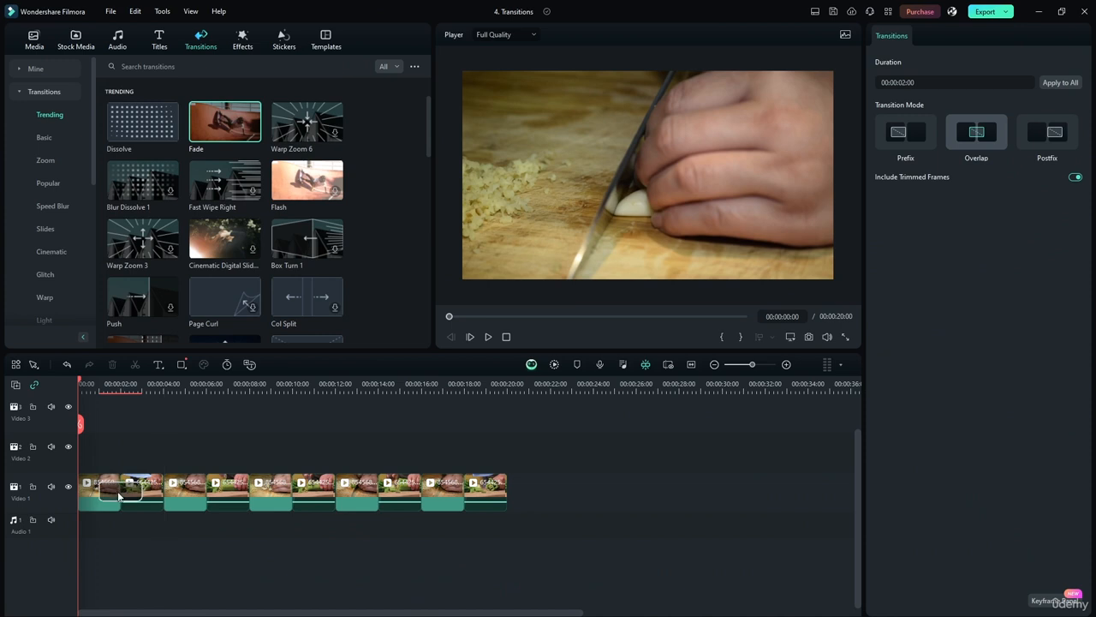
pyautogui.click(1047, 133)
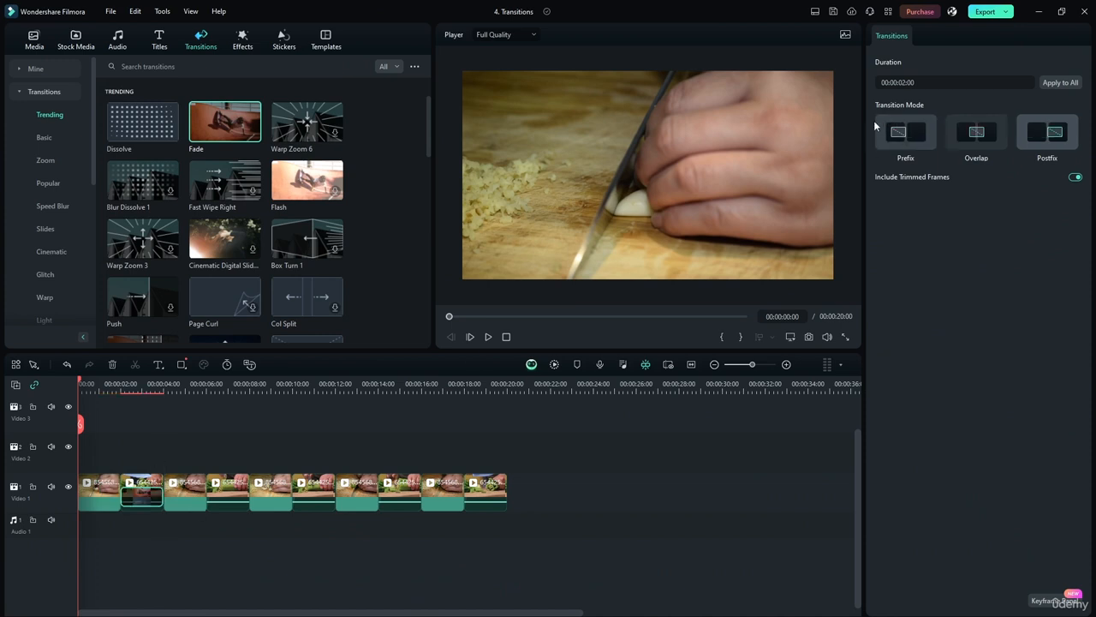
pyautogui.click(904, 81)
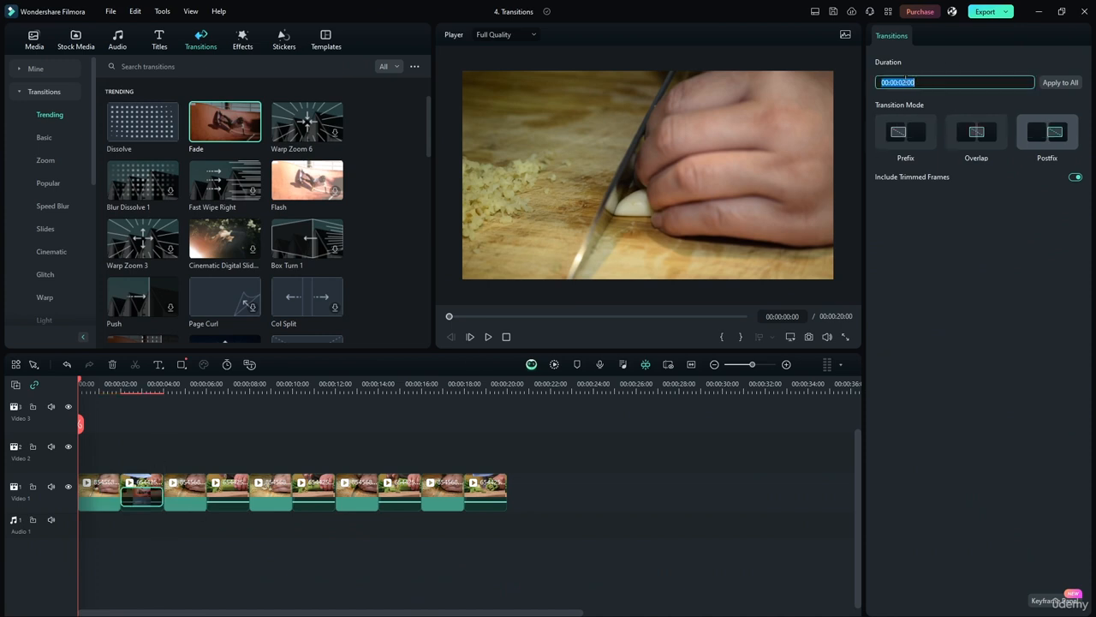
pyautogui.click(930, 80)
pyautogui.click(1058, 85)
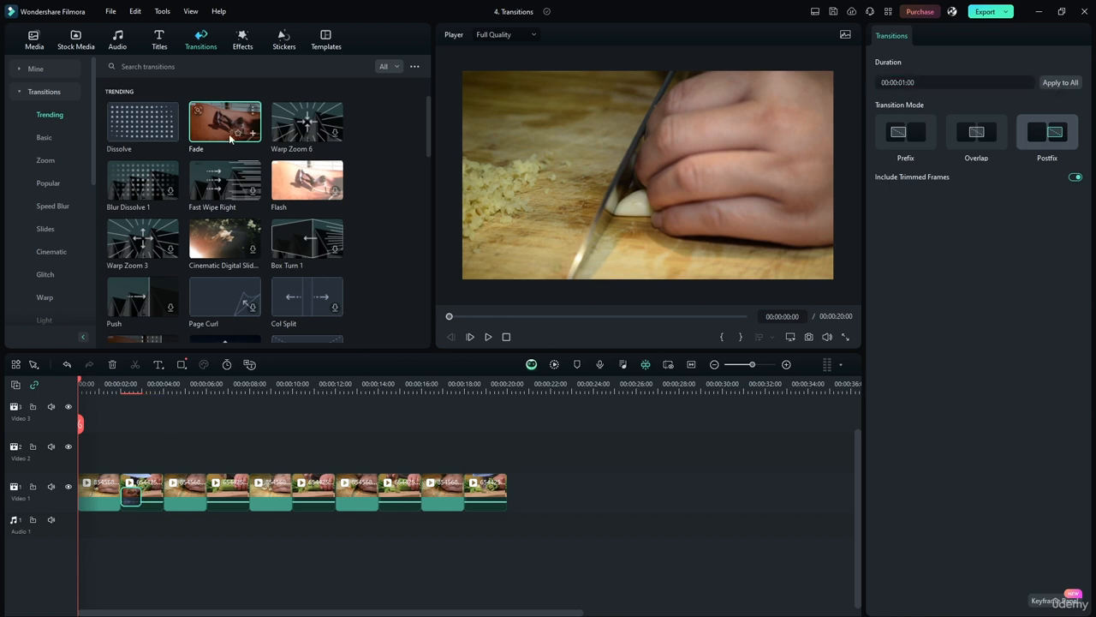
# - Add a Dissolve transition at the first clip's start, set its duration to 00:00:01:00 and move it to the clip's end
pyautogui.moveTo(142, 121); pyautogui.dragTo(81, 492)
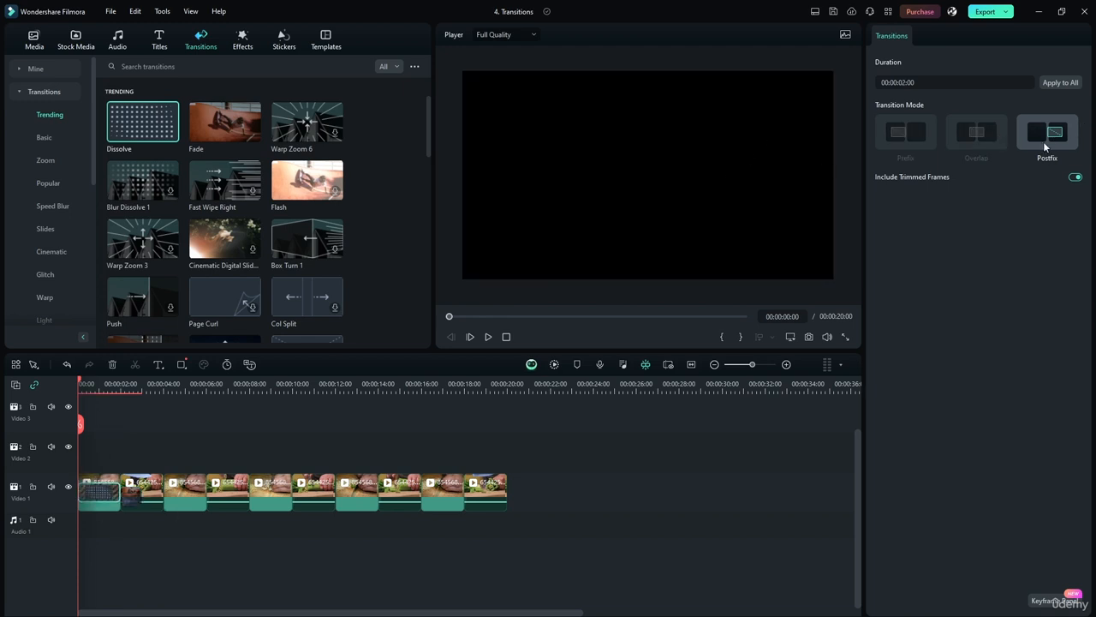
pyautogui.doubleClick(911, 81)
pyautogui.click(906, 81)
pyautogui.write('1')
pyautogui.press('Return')
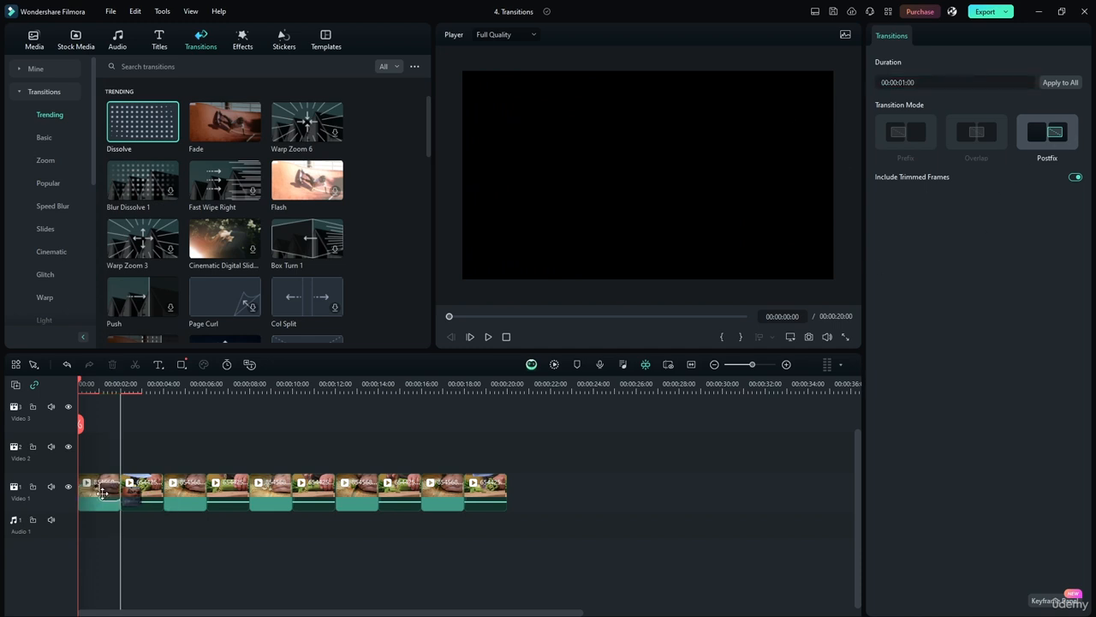
# - Play back the first two clips from the start to check the Dissolve and Fade transitions
pyautogui.click(129, 496)
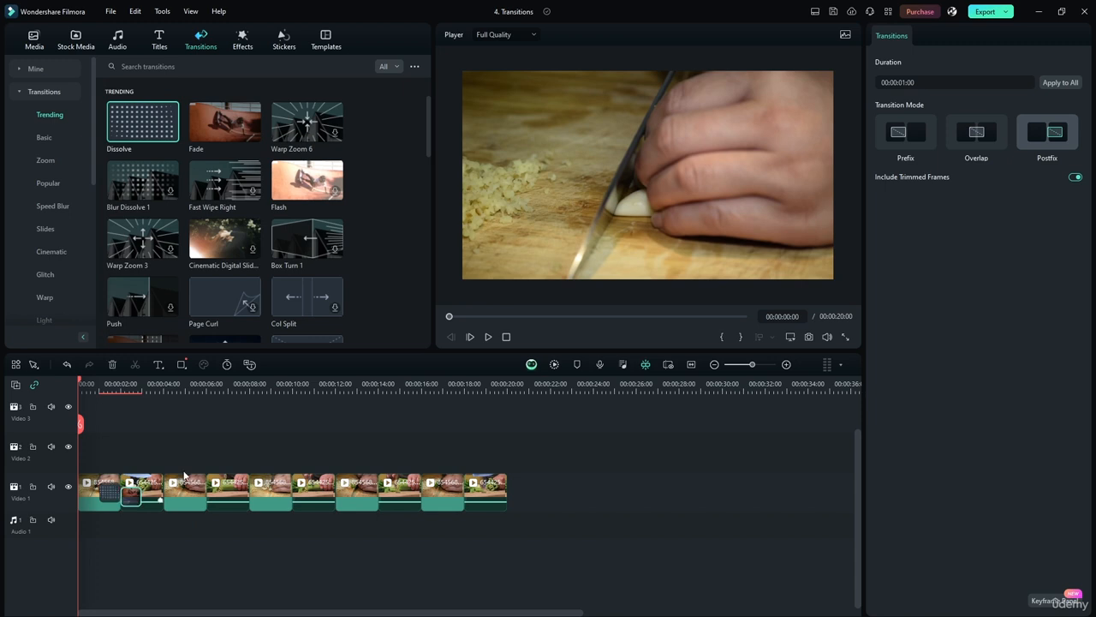
pyautogui.click(185, 423)
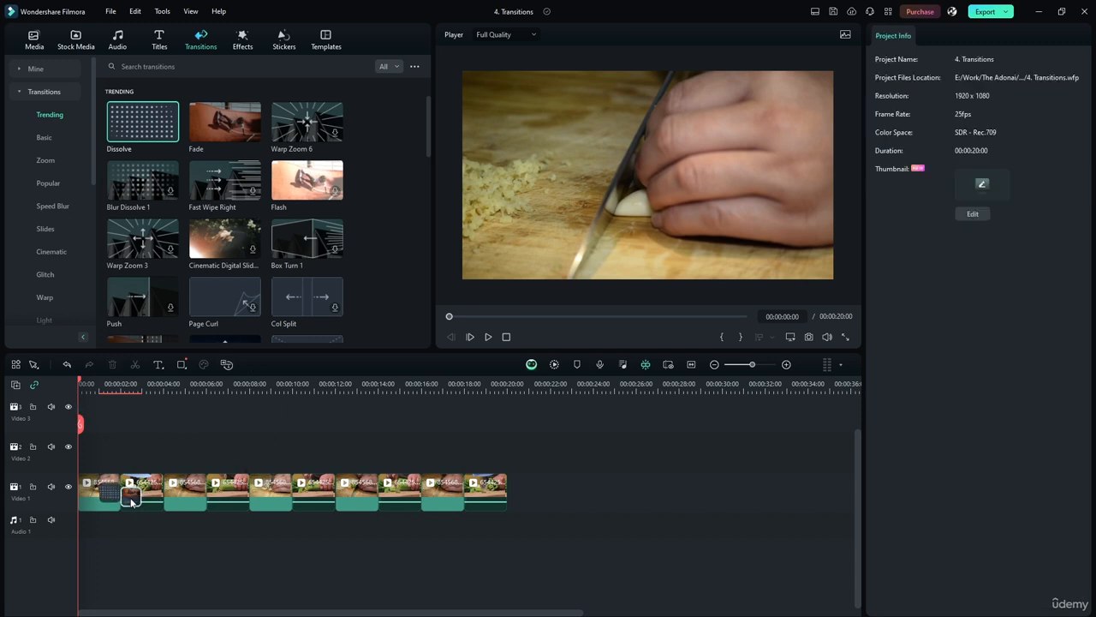
pyautogui.click(488, 336)
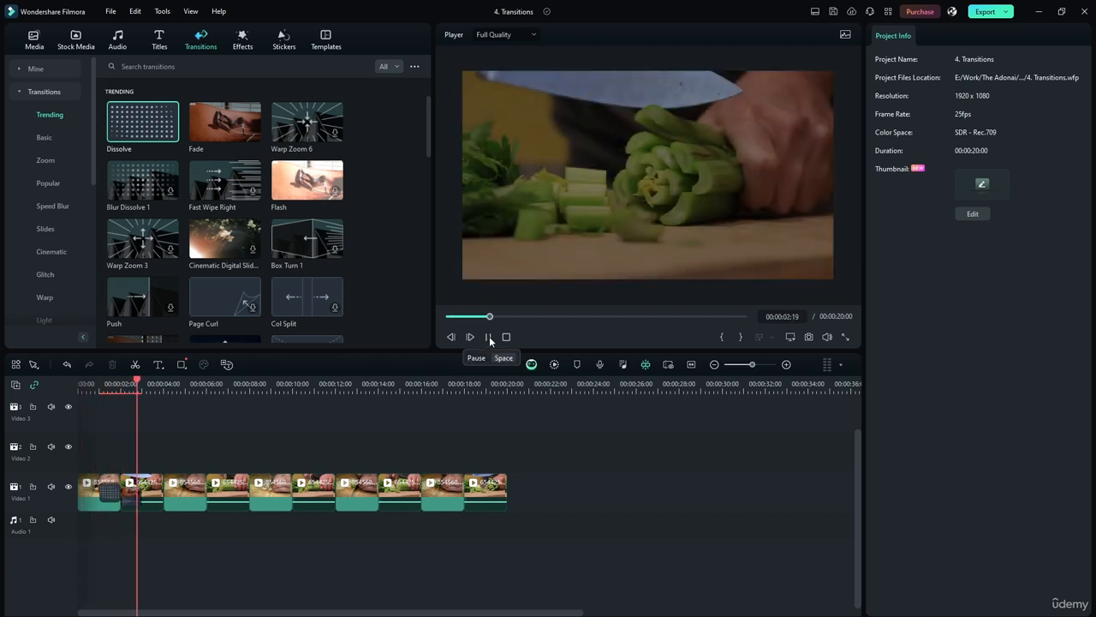
pyautogui.click(489, 337)
# - Replace the Fade on the second clip with Blur Dissolve 1 and switch its transition mode to Prefix
pyautogui.click(131, 494)
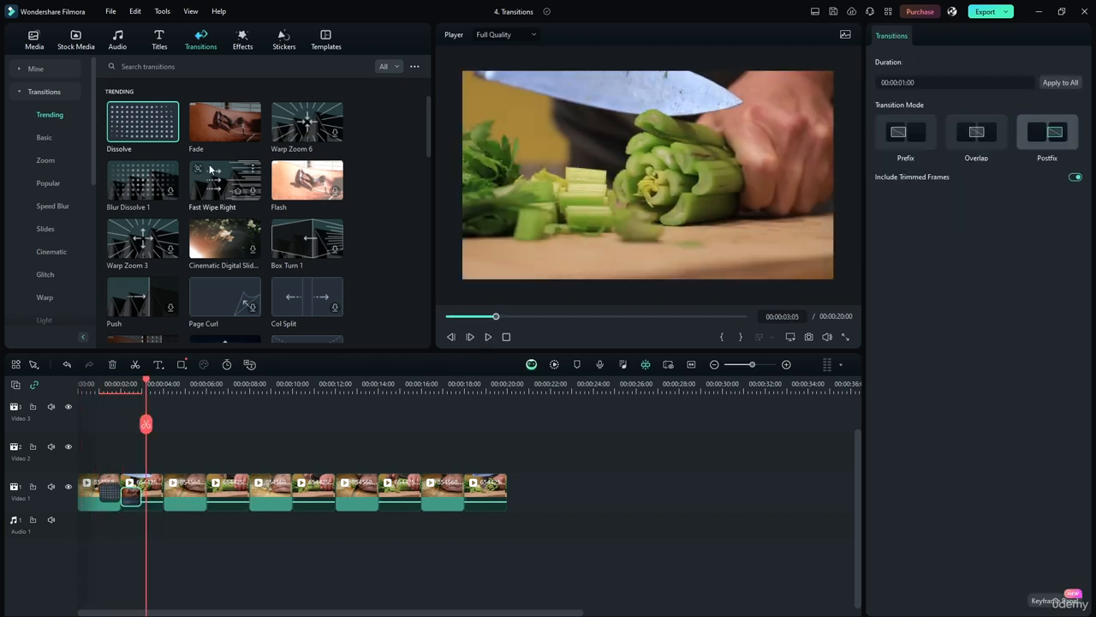
pyautogui.click(303, 344)
pyautogui.moveTo(142, 182); pyautogui.dragTo(129, 495)
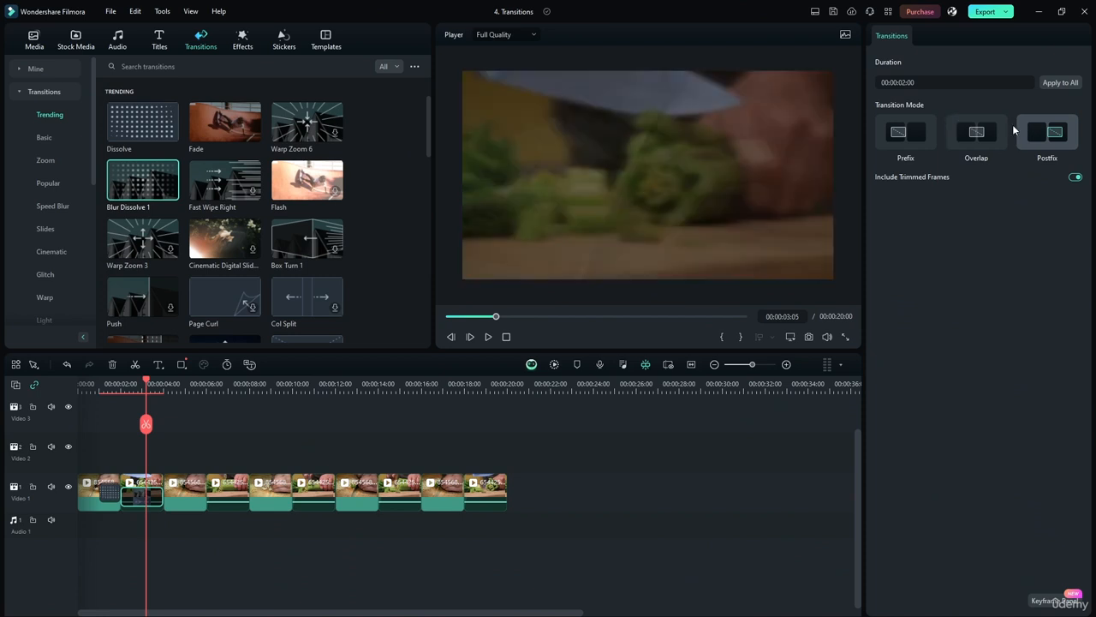
pyautogui.click(905, 131)
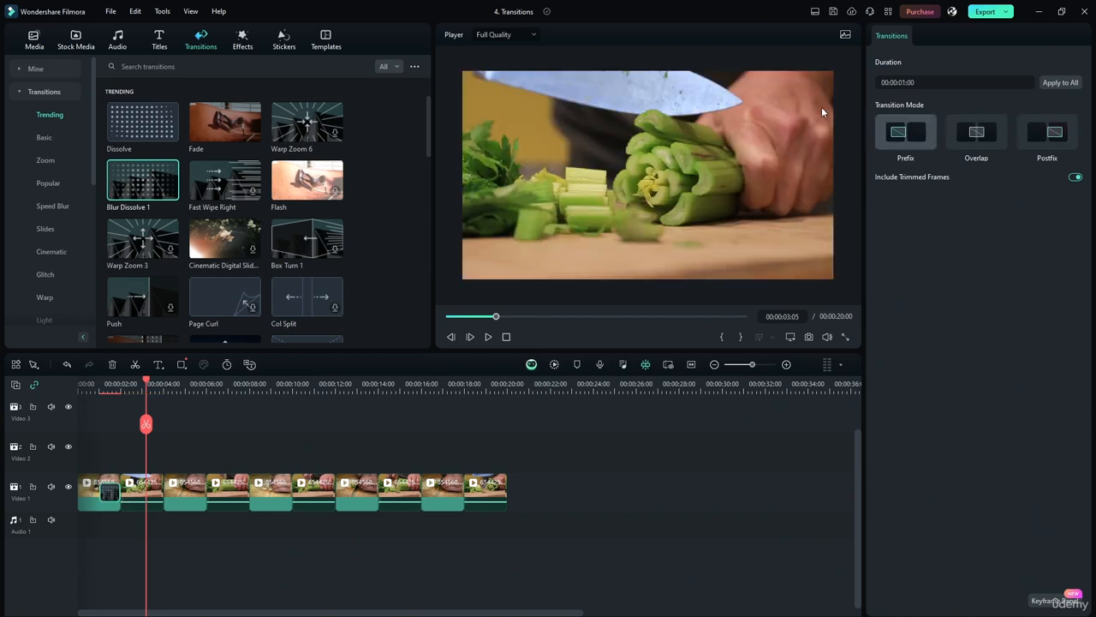
pyautogui.click(121, 387)
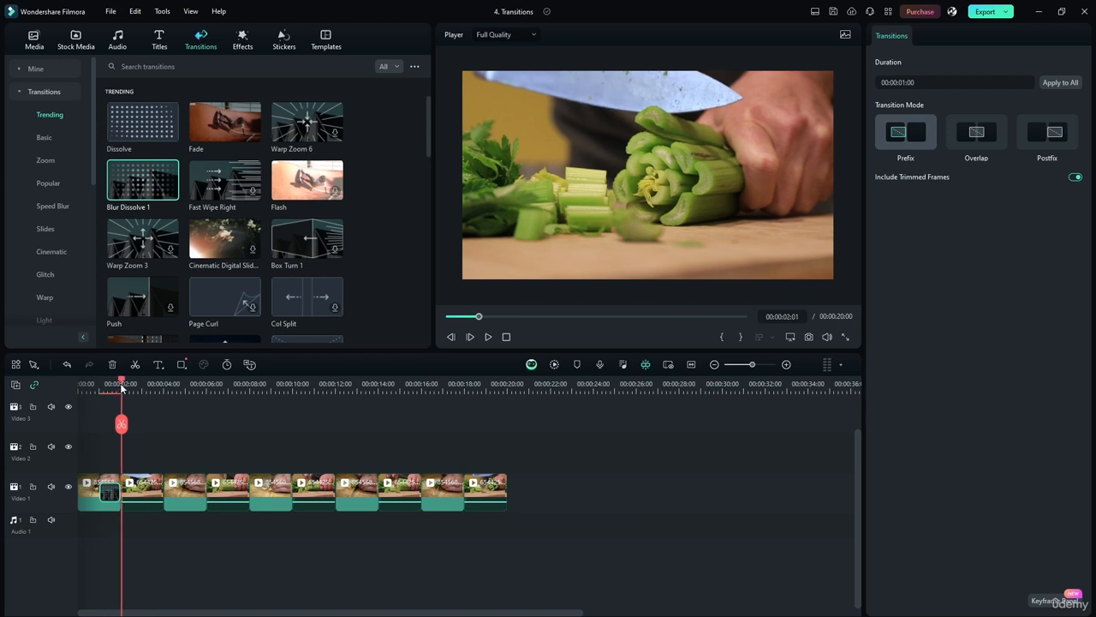
pyautogui.click(105, 387)
# - Add Blur Dissolve 1 at the start of the second clip, try Prefix mode on it and undo that mode change
pyautogui.click(144, 484)
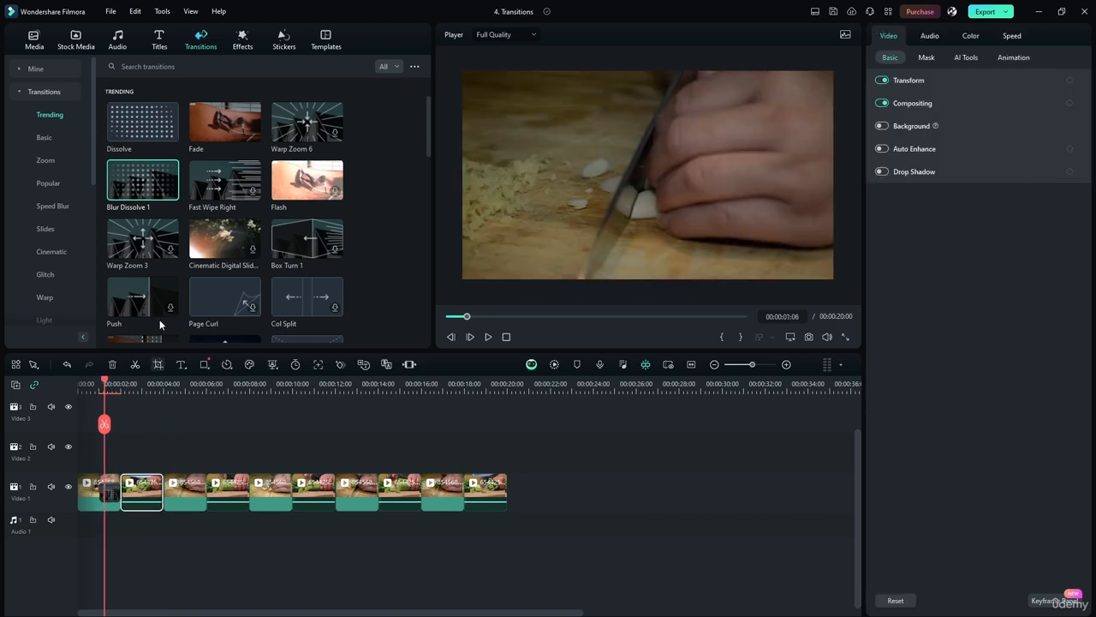
pyautogui.click(139, 485)
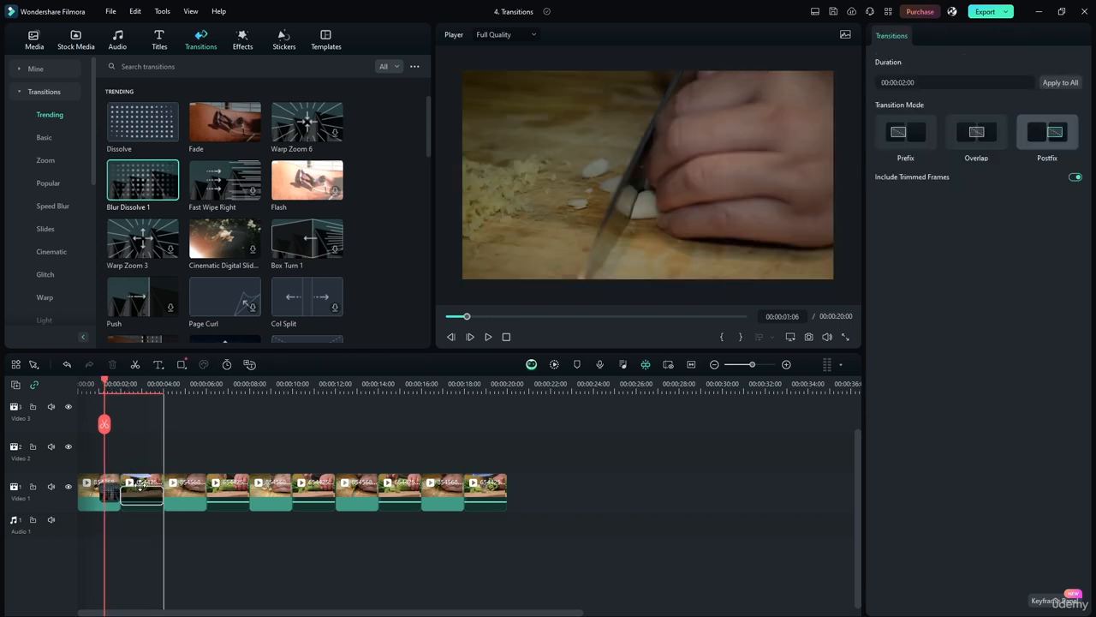
pyautogui.click(906, 137)
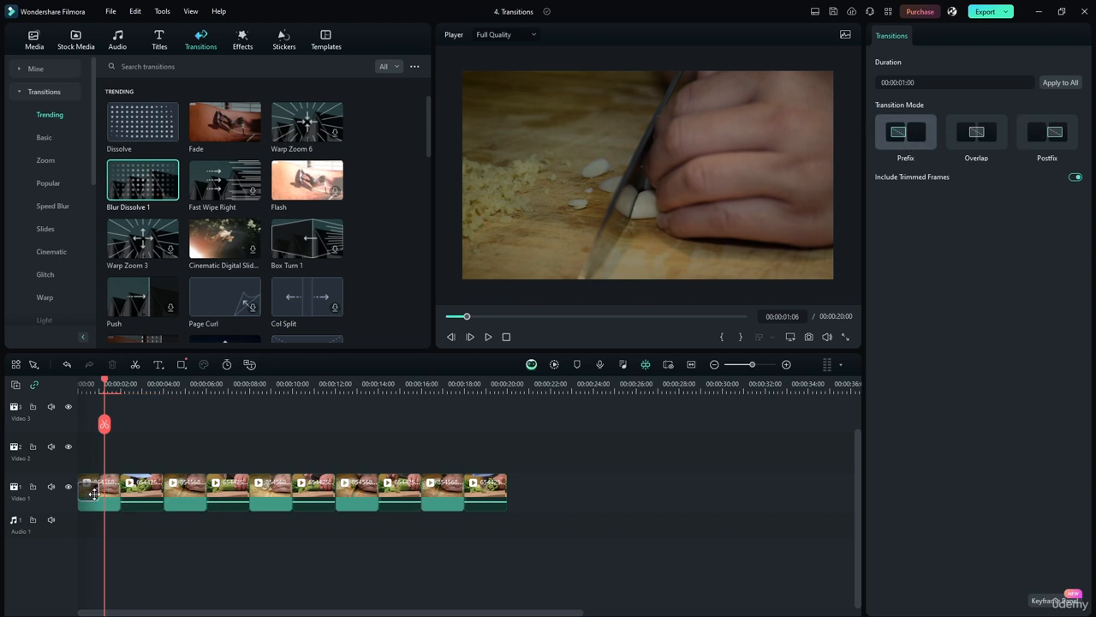
pyautogui.hotkey('ctrl', 'z')
# - Set the duration of the second clip's Blur Dissolve 1 transition to 00:00:01:00
pyautogui.click(139, 495)
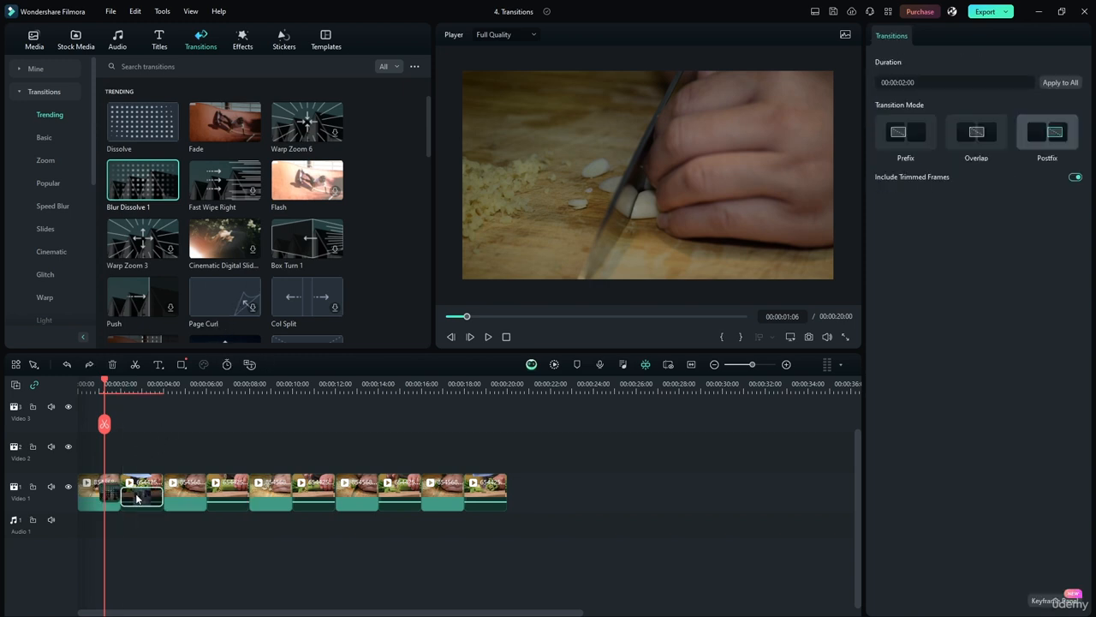
pyautogui.click(911, 82)
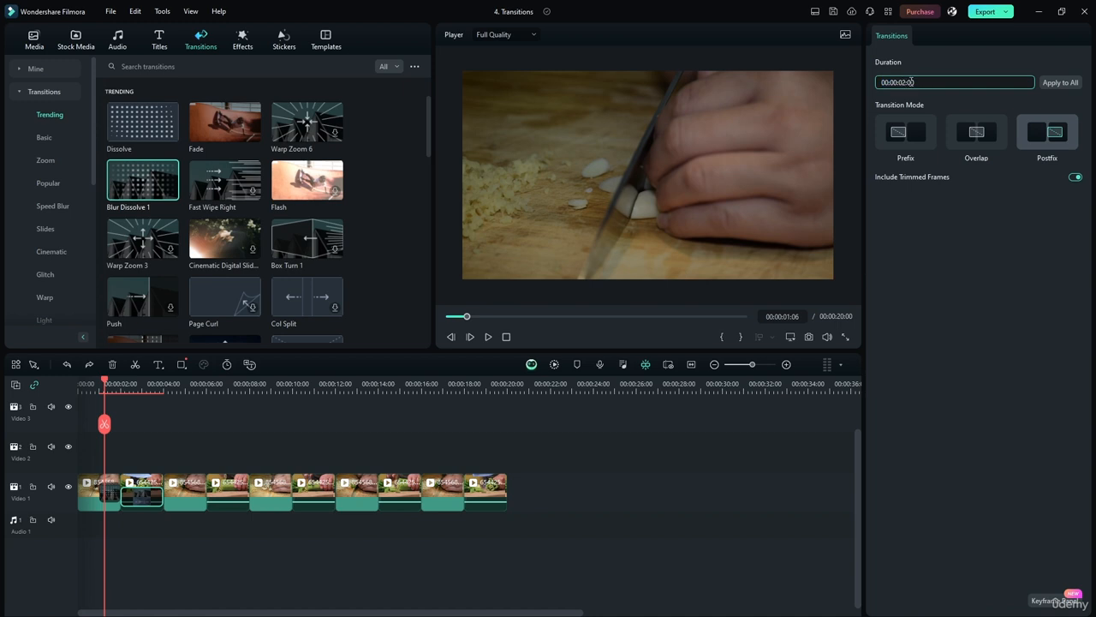
pyautogui.write('1')
pyautogui.press('Return')
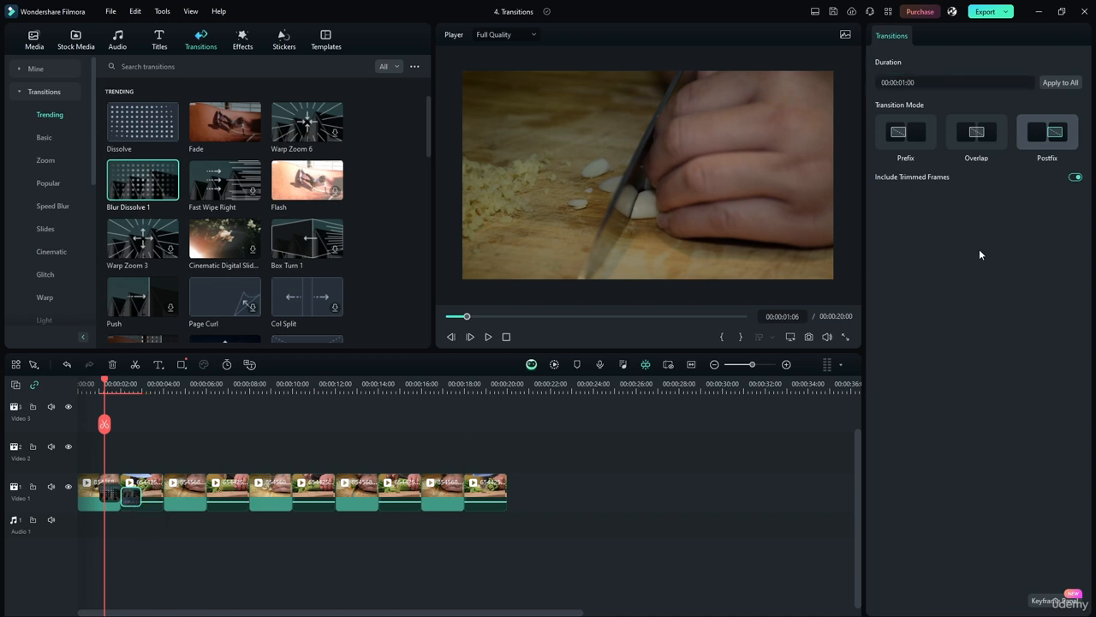
# - Add a Dissolve transition at the start of the first clip, ahead of its Blur Dissolve 1
pyautogui.click(905, 147)
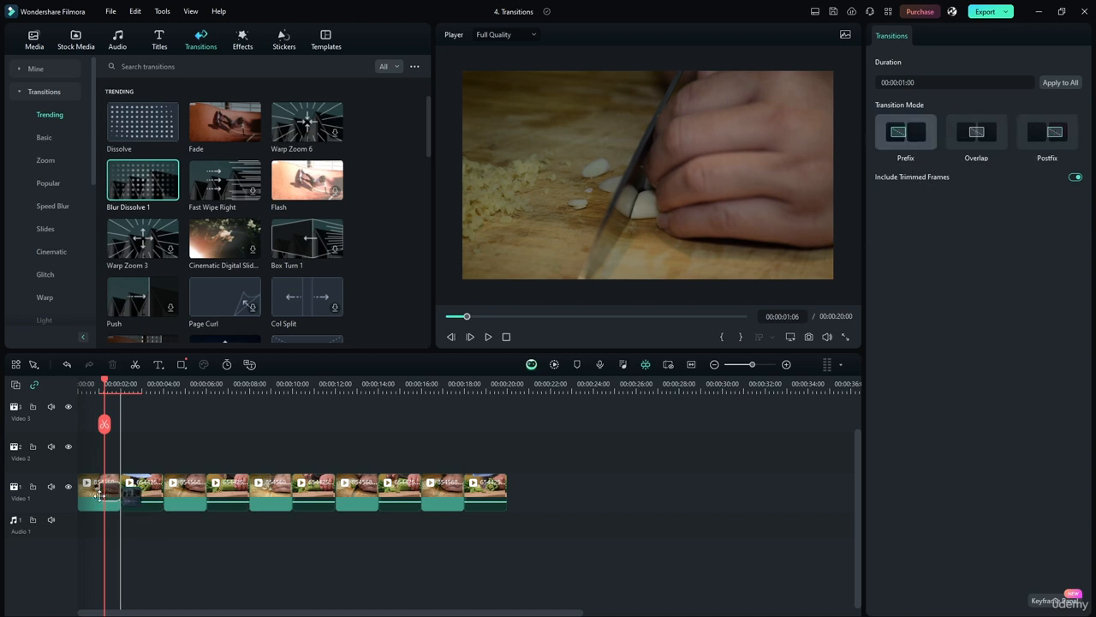
pyautogui.click(108, 495)
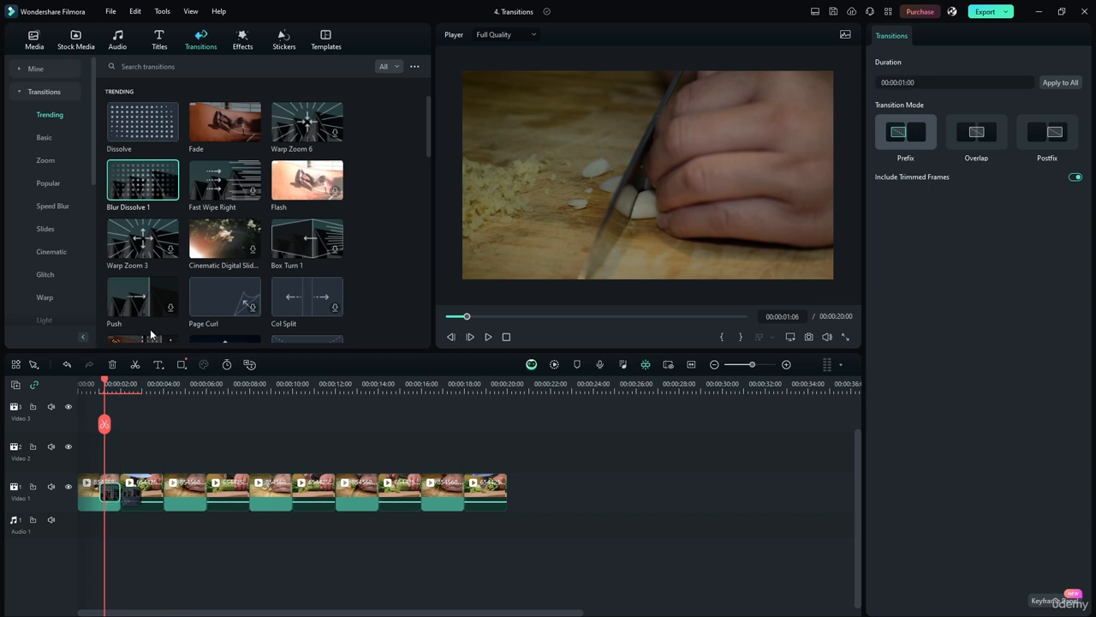
pyautogui.moveTo(143, 122); pyautogui.dragTo(115, 489)
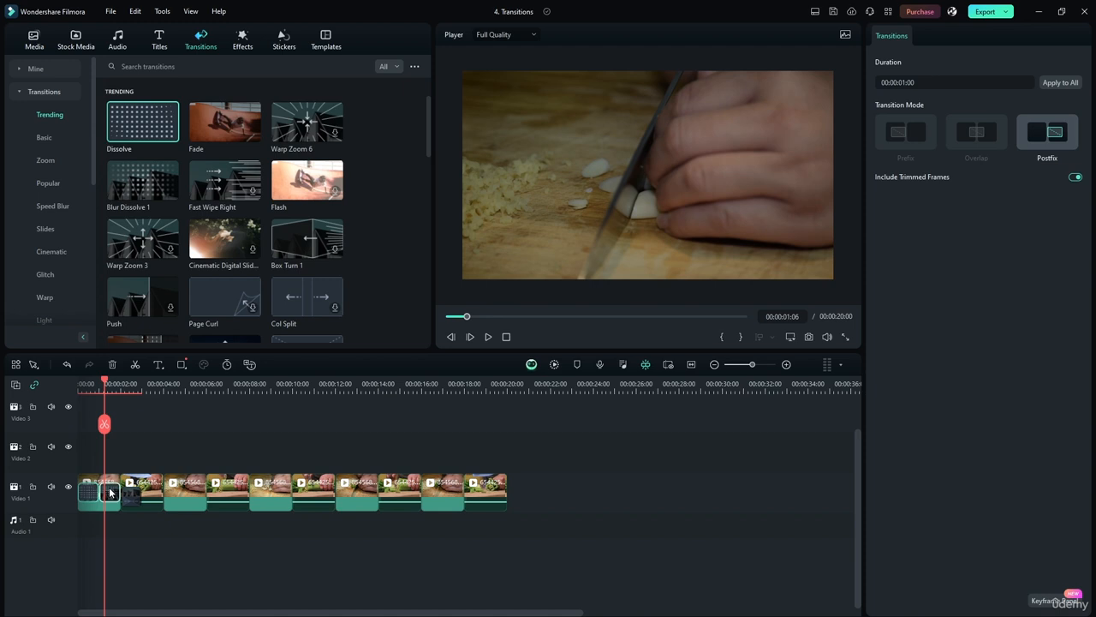
# - Delete the Blur Dissolve 1 at the end of the first clip and move the Dissolve there from the clip's start
pyautogui.click(110, 491)
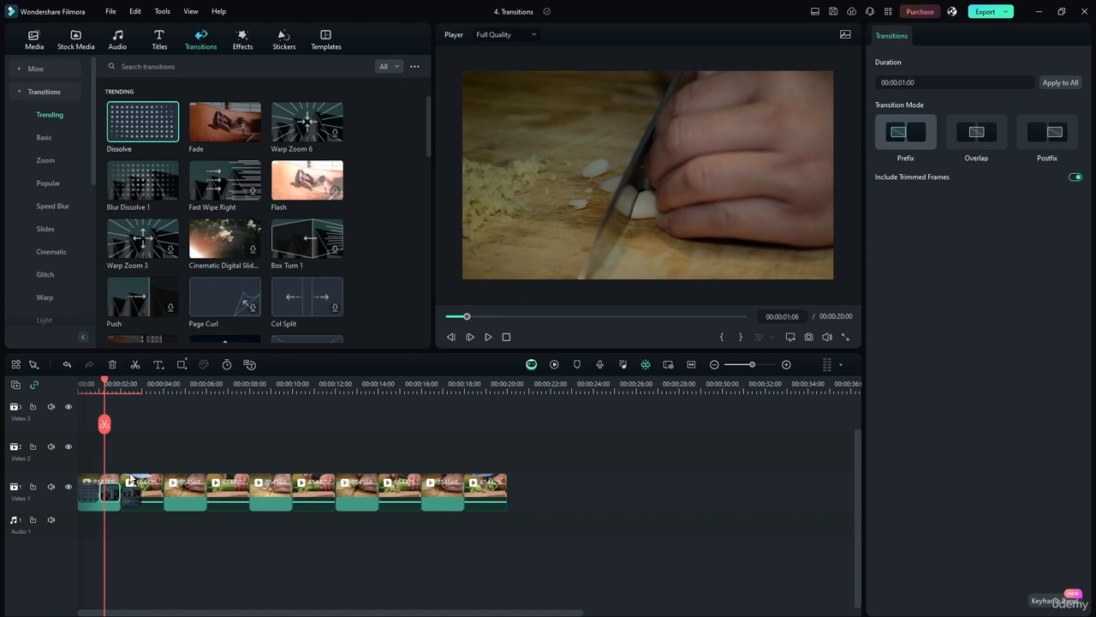
pyautogui.press('Delete')
pyautogui.click(92, 494)
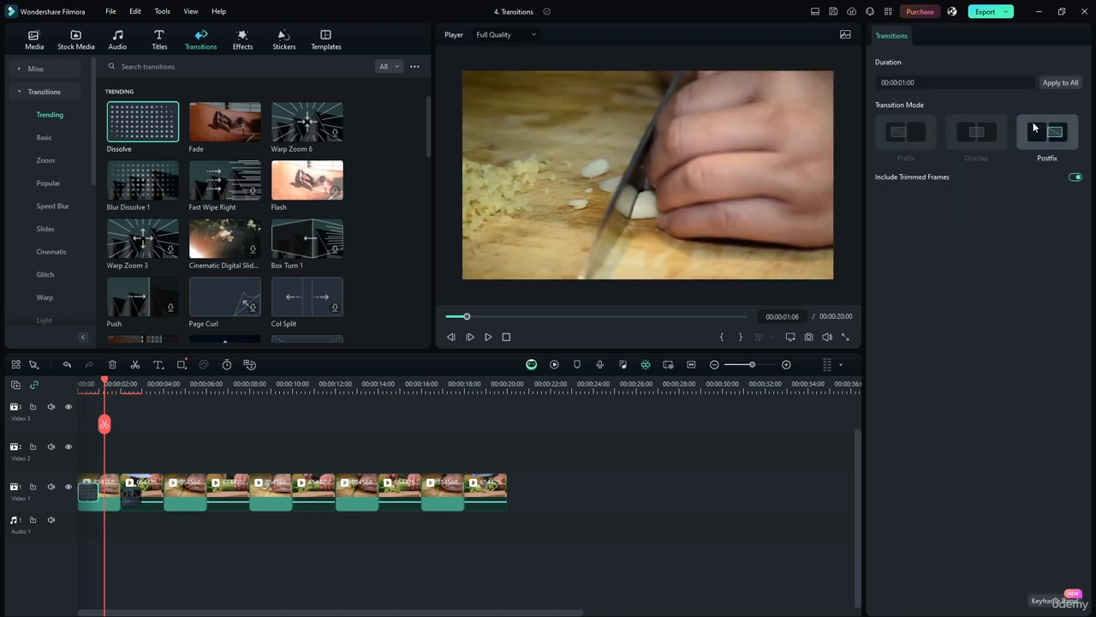
pyautogui.moveTo(88, 499); pyautogui.dragTo(112, 492)
pyautogui.click(133, 495)
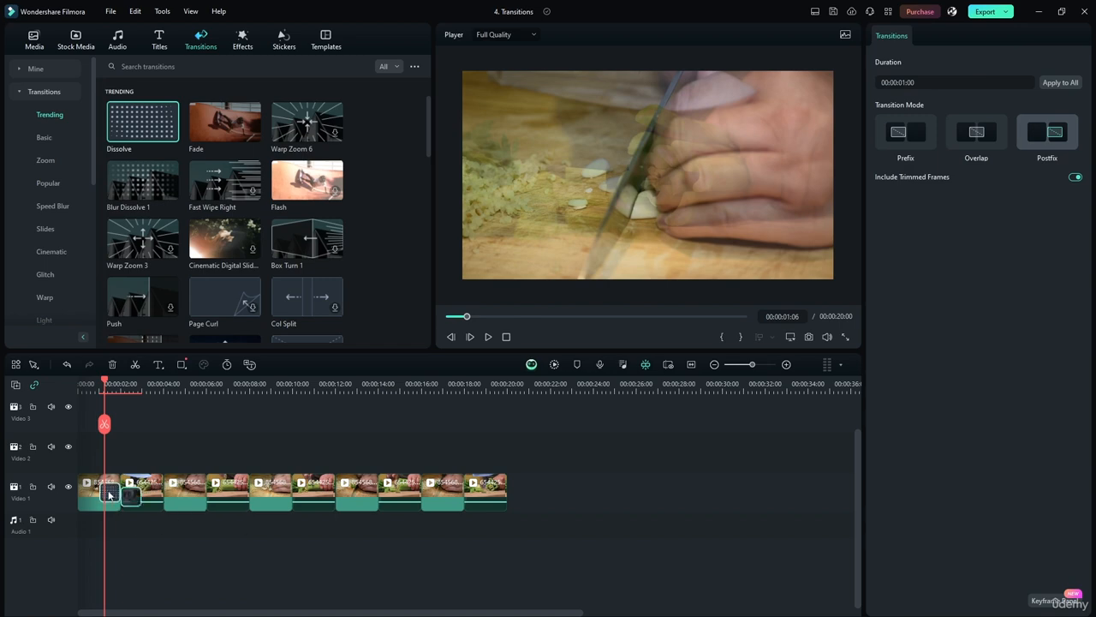
pyautogui.click(111, 493)
pyautogui.click(130, 500)
# - Play the sequence from the start to preview the Dissolve and Blur Dissolve 1 around the first cut
pyautogui.moveTo(104, 378); pyautogui.dragTo(42, 388)
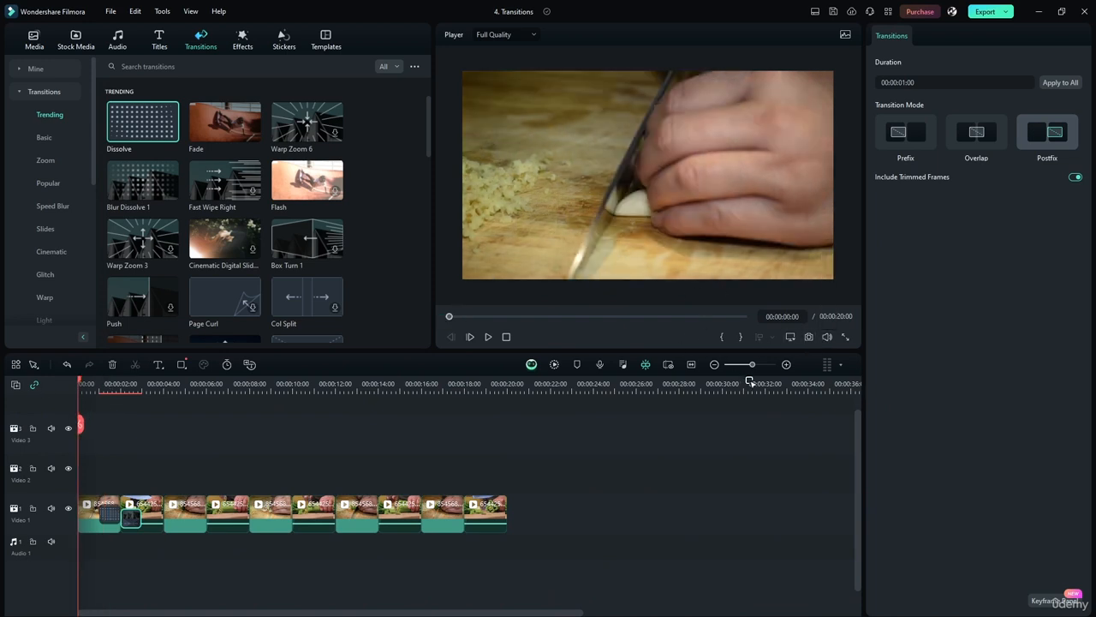
pyautogui.click(488, 338)
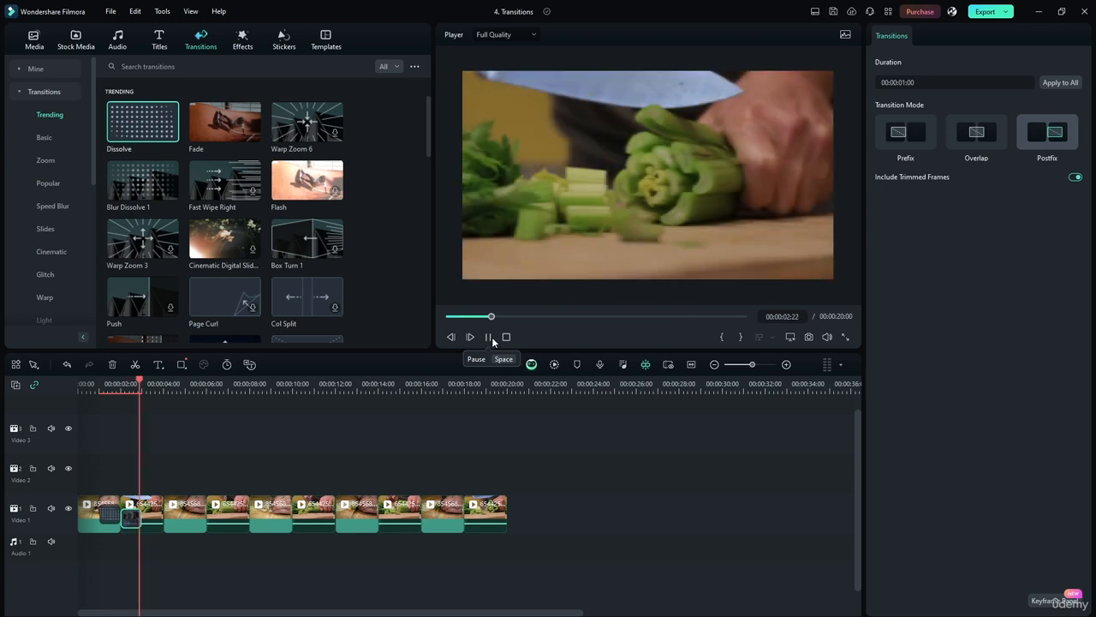
pyautogui.click(490, 335)
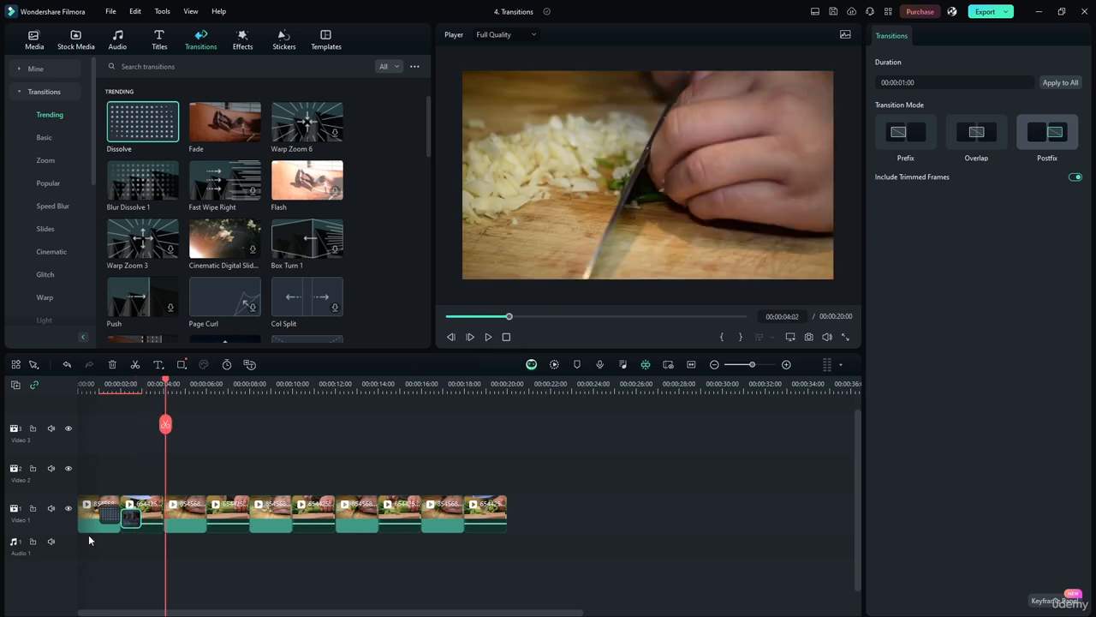
# - Delete the Dissolve and Blur Dissolve 1 transitions on either side of the cut between the first two clips
pyautogui.moveTo(100, 513); pyautogui.dragTo(106, 513)
pyautogui.click(132, 519)
pyautogui.press('Delete')
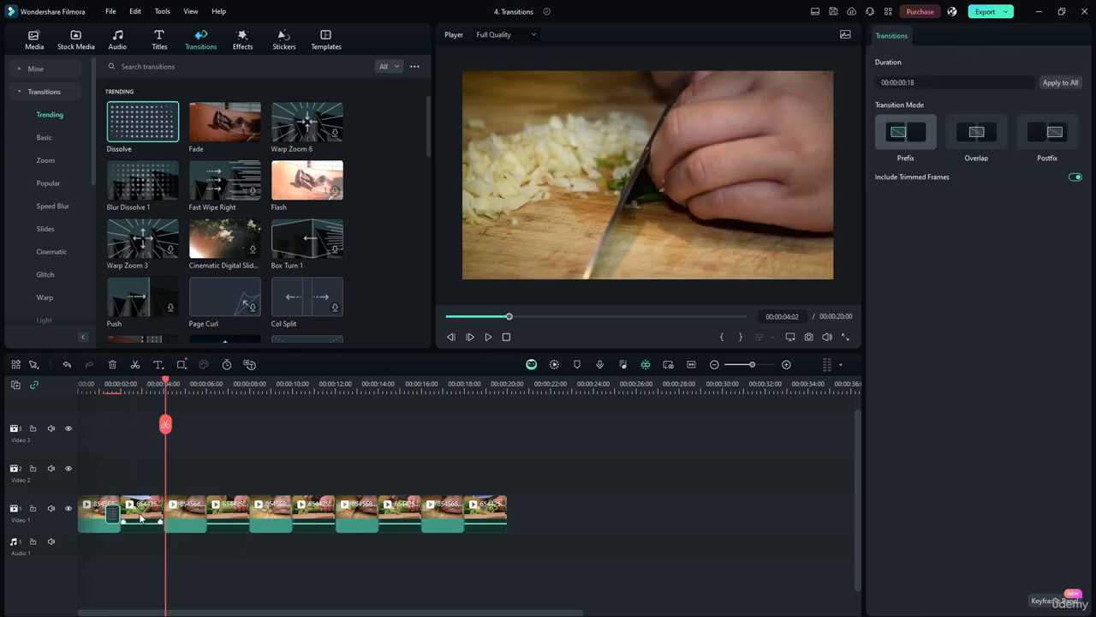
pyautogui.press('Delete')
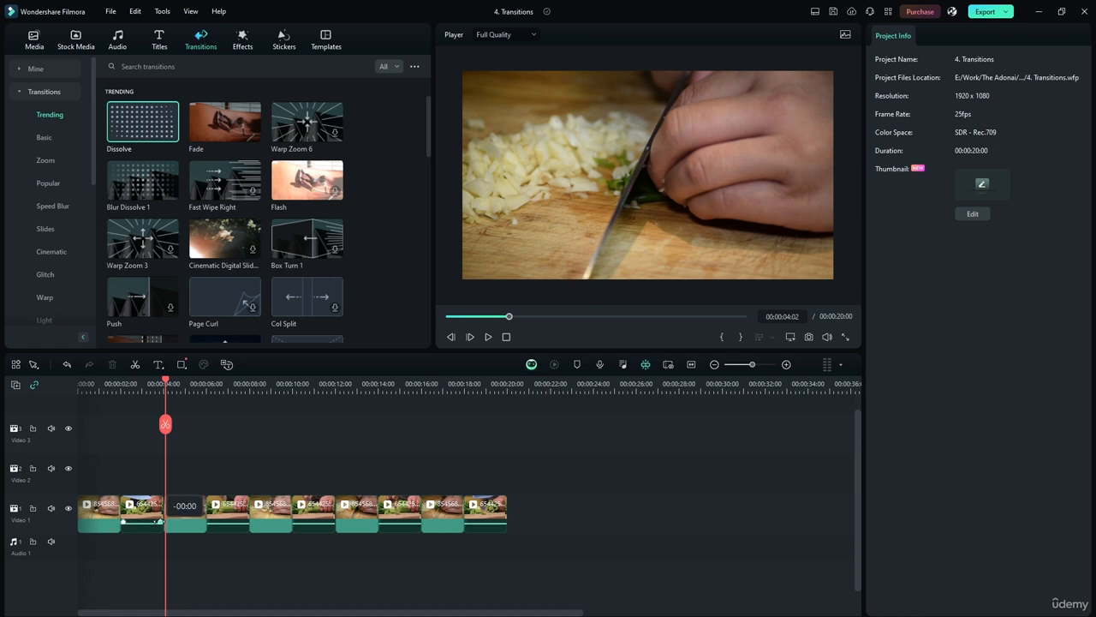
# - Select the second clip and show the audio level meter beside the timeline
pyautogui.moveTo(142, 524); pyautogui.dragTo(146, 528)
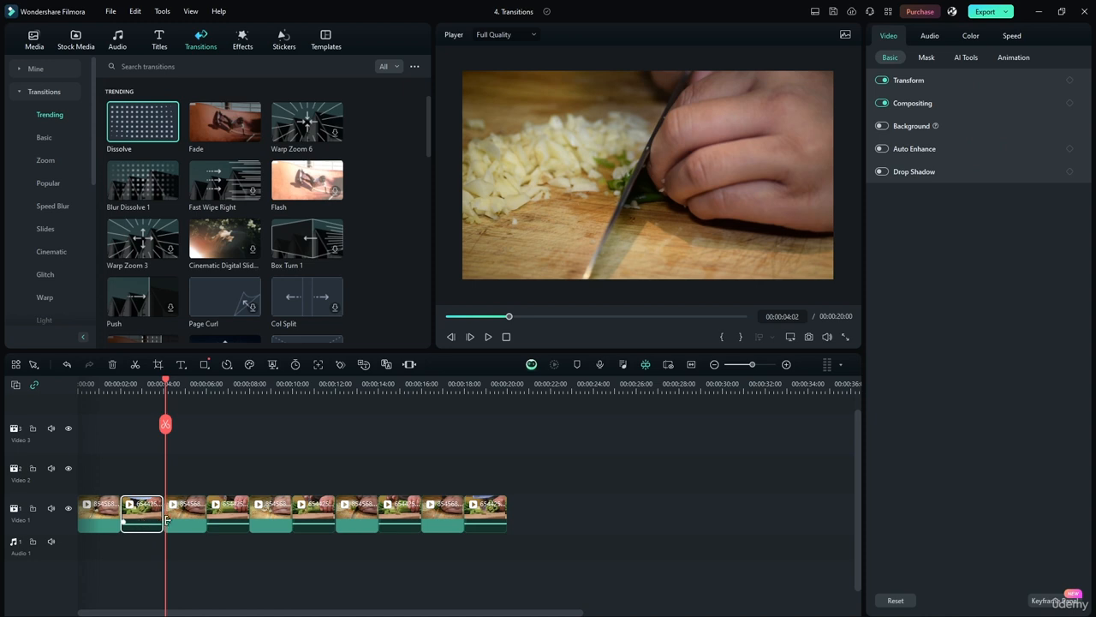
pyautogui.moveTo(820, 344)
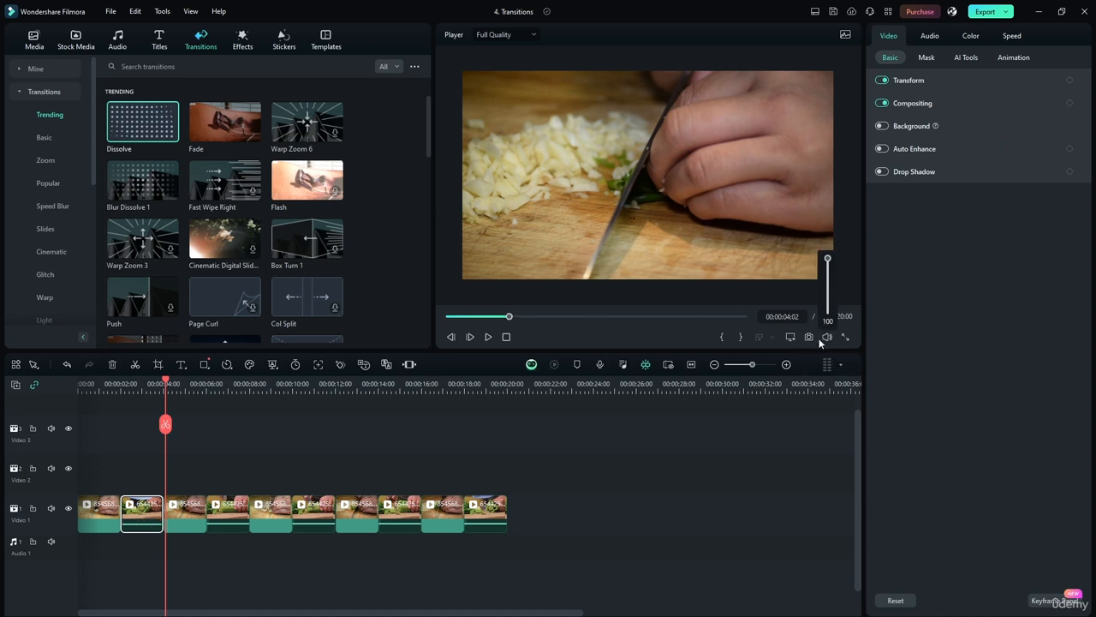
pyautogui.click(828, 364)
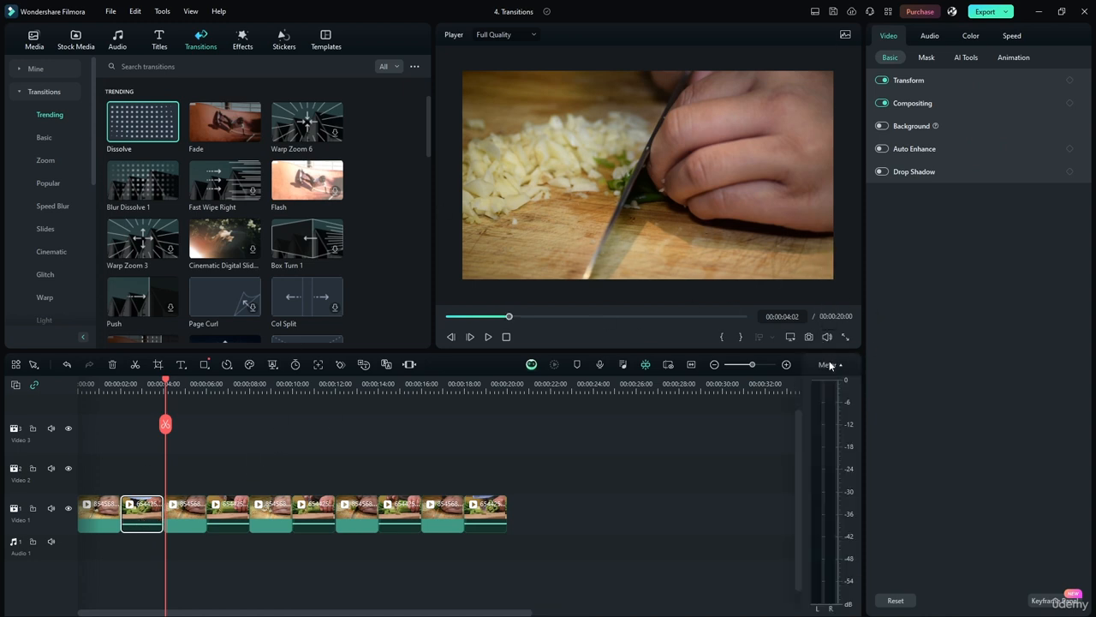
# - Play the first cut from the start of the sequence without any transition, and return the playhead to 00:00:00:00
pyautogui.moveTo(171, 430); pyautogui.dragTo(79, 428)
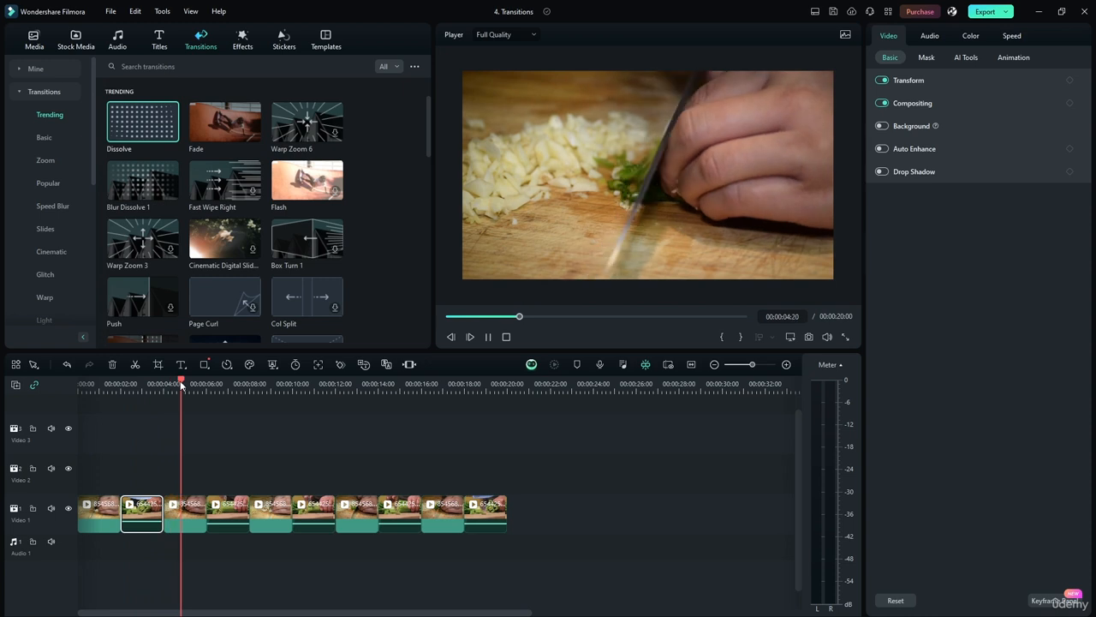
pyautogui.moveTo(181, 384); pyautogui.dragTo(69, 416)
pyautogui.press('space')
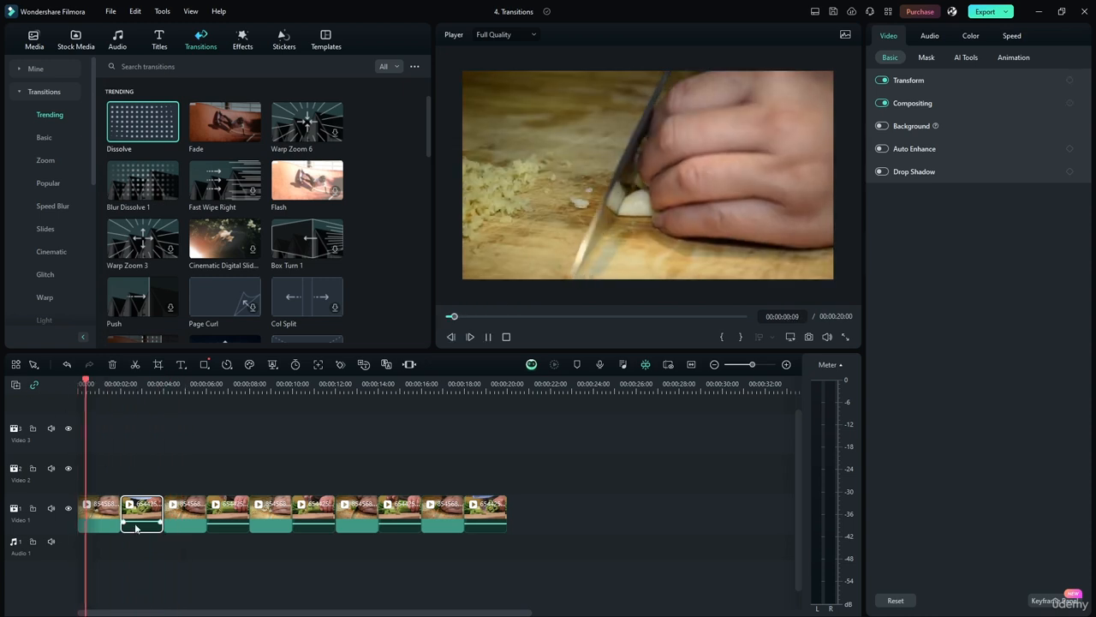
pyautogui.click(488, 337)
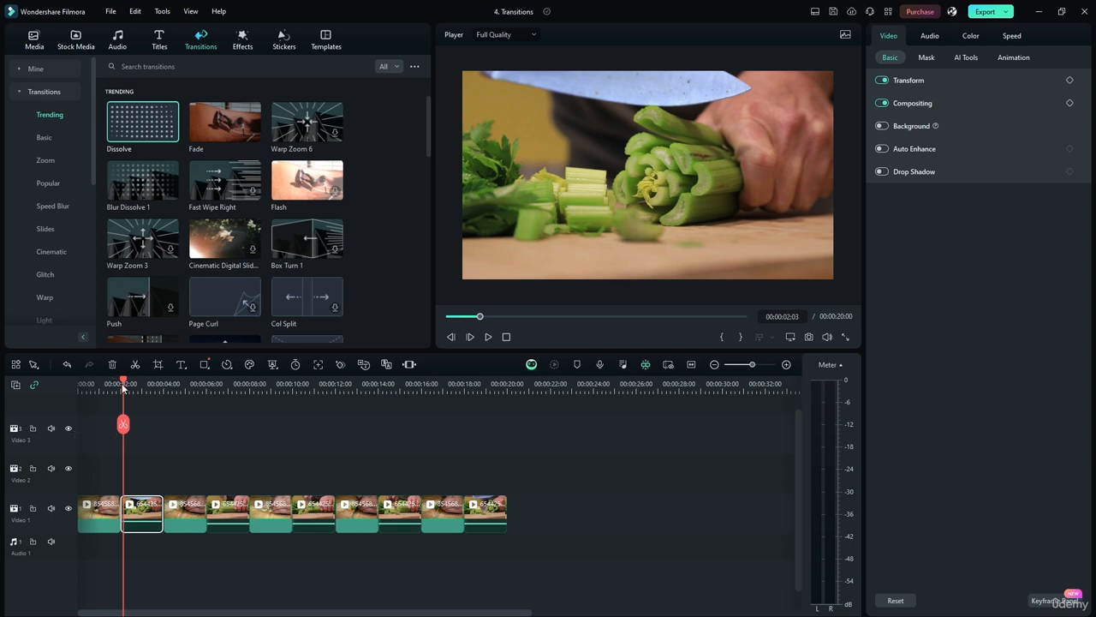
pyautogui.moveTo(125, 387); pyautogui.dragTo(65, 385)
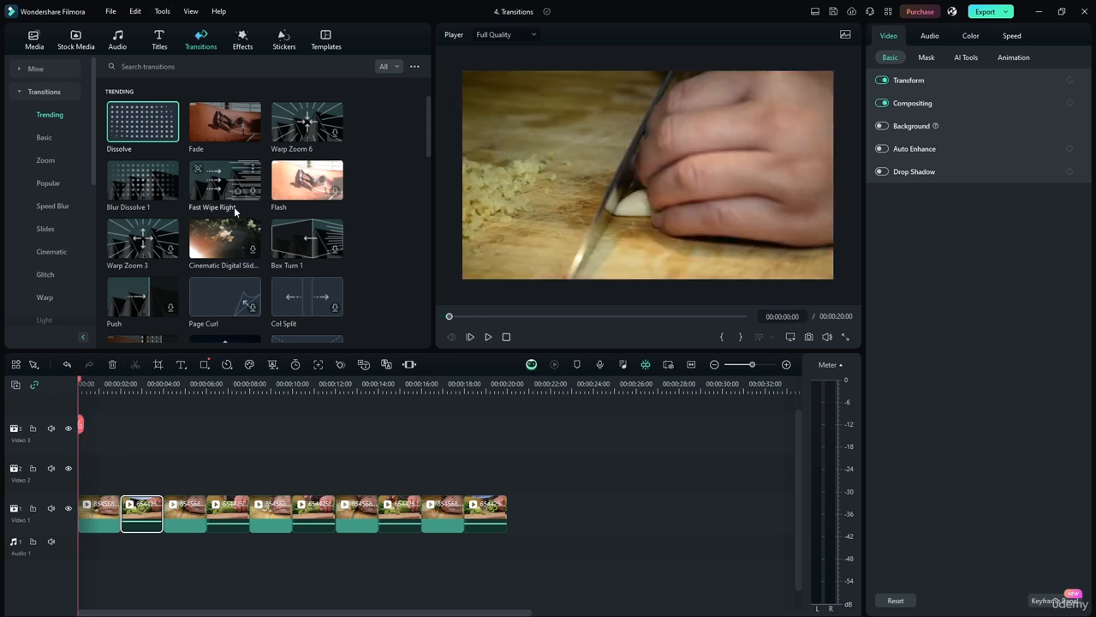
# - Add a Fast Wipe Right transition across the cut between the first and second clips and preview it from the start
pyautogui.scroll(-8, 342, 186)
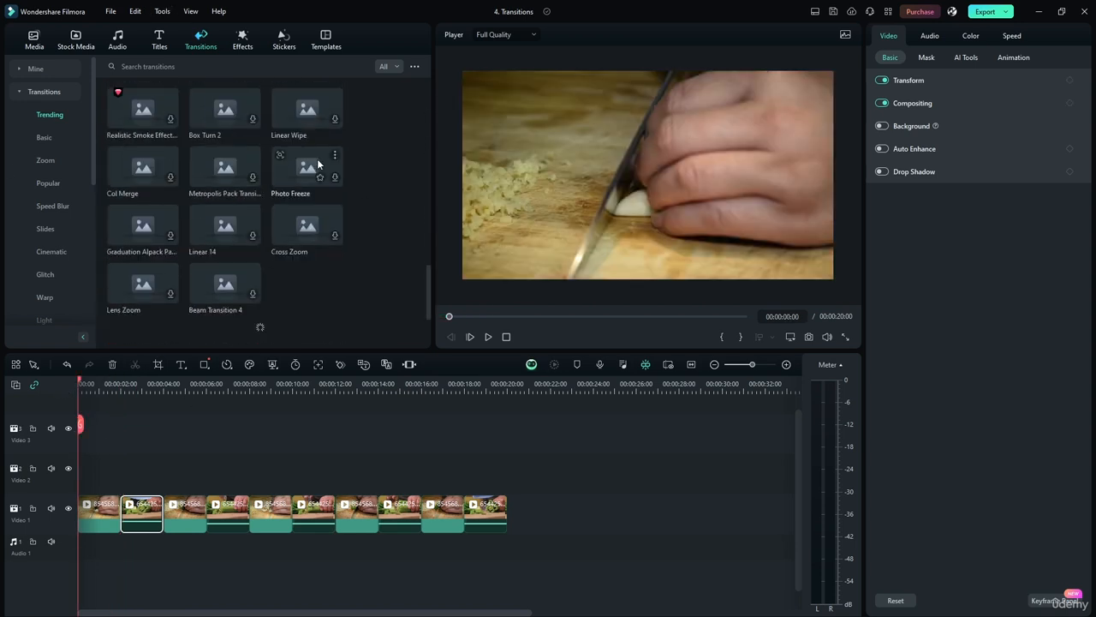
pyautogui.scroll(8, 317, 164)
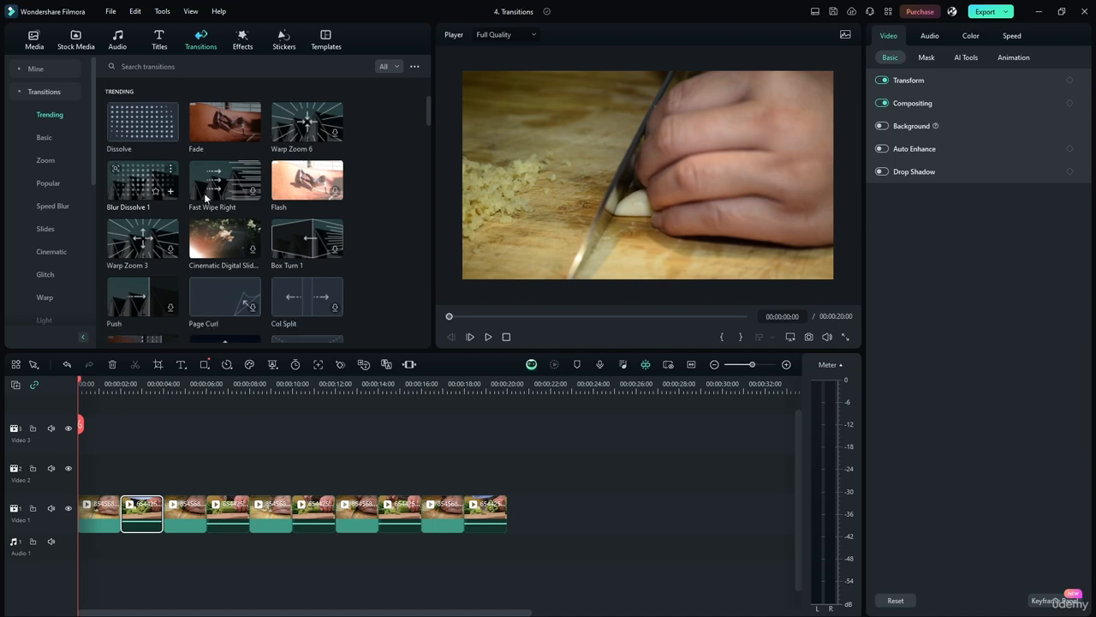
pyautogui.moveTo(219, 182); pyautogui.dragTo(122, 512)
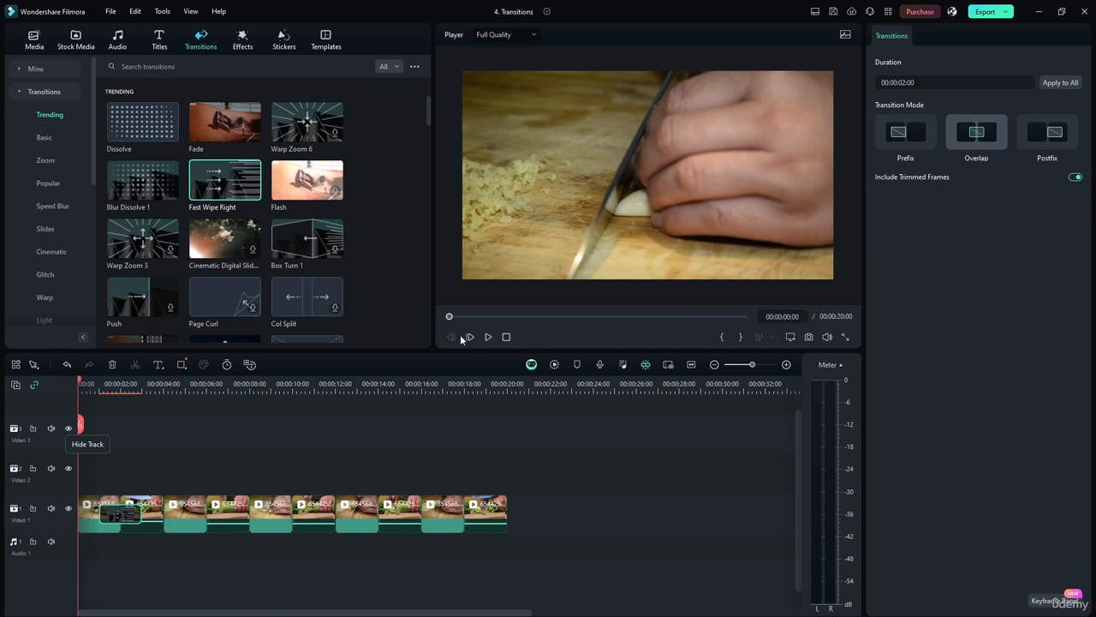
pyautogui.click(489, 337)
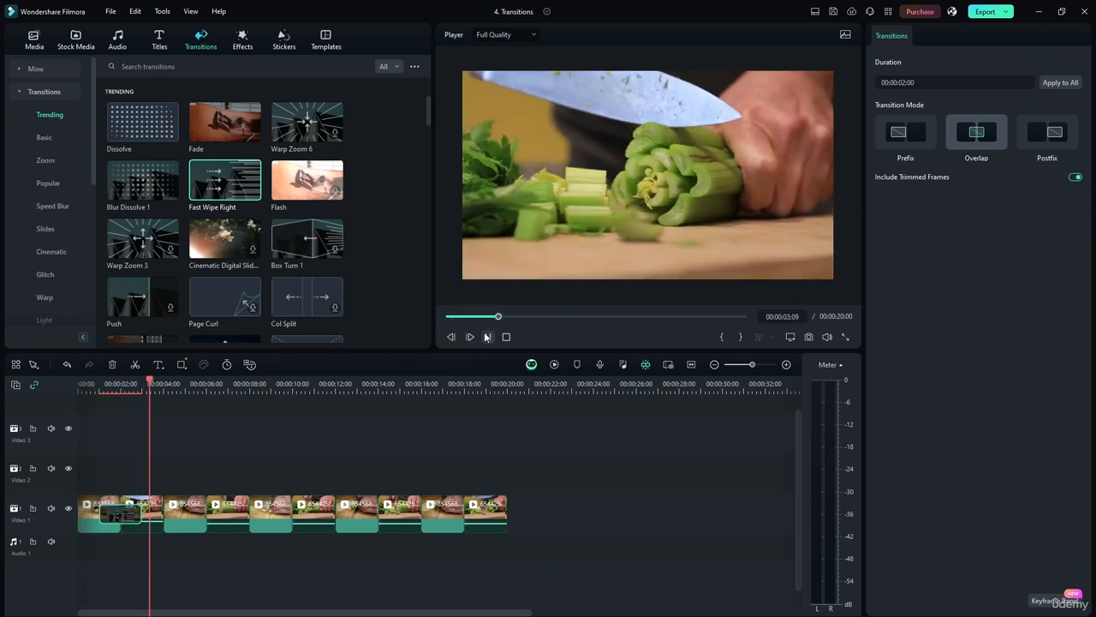
pyautogui.click(489, 337)
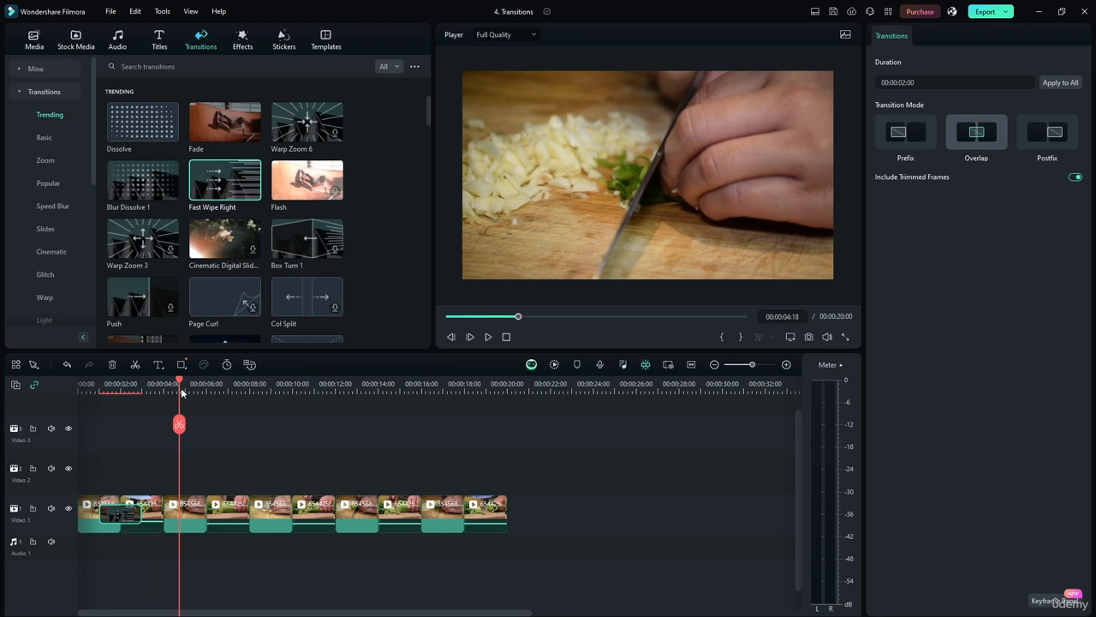
pyautogui.moveTo(181, 385); pyautogui.dragTo(79, 384)
# - Add Fast Wipe Right to all the remaining cuts between clips and play the whole sequence
pyautogui.moveTo(252, 169); pyautogui.dragTo(163, 514)
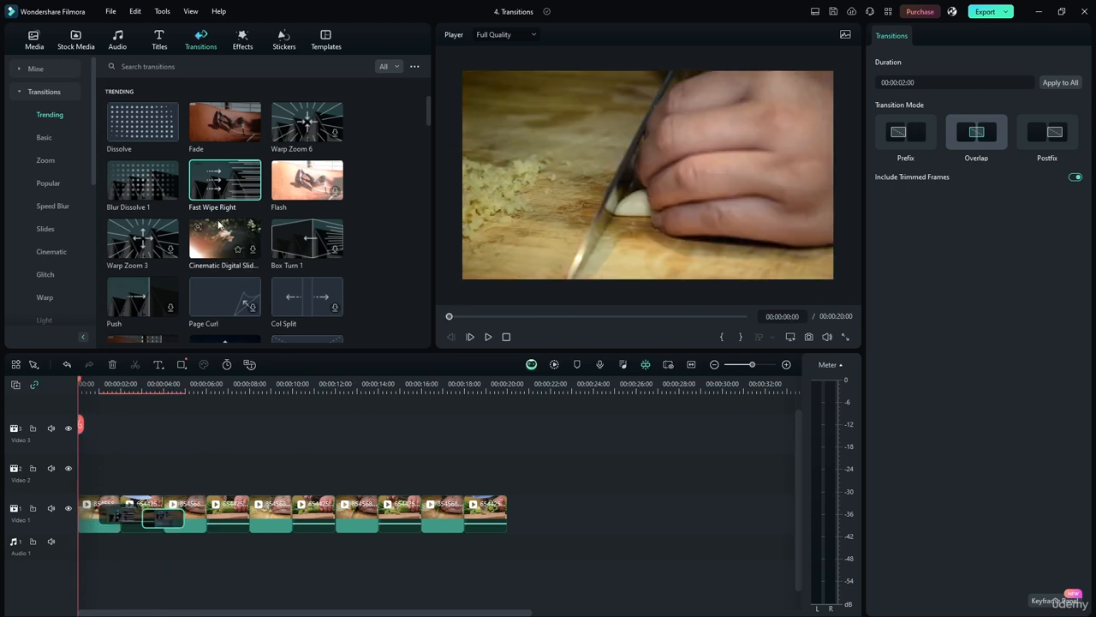
pyautogui.moveTo(229, 190); pyautogui.dragTo(247, 514)
pyautogui.moveTo(202, 175); pyautogui.dragTo(292, 514)
pyautogui.moveTo(224, 198); pyautogui.dragTo(342, 517)
pyautogui.moveTo(230, 188); pyautogui.dragTo(379, 491)
pyautogui.moveTo(213, 181); pyautogui.dragTo(465, 517)
pyautogui.click(534, 479)
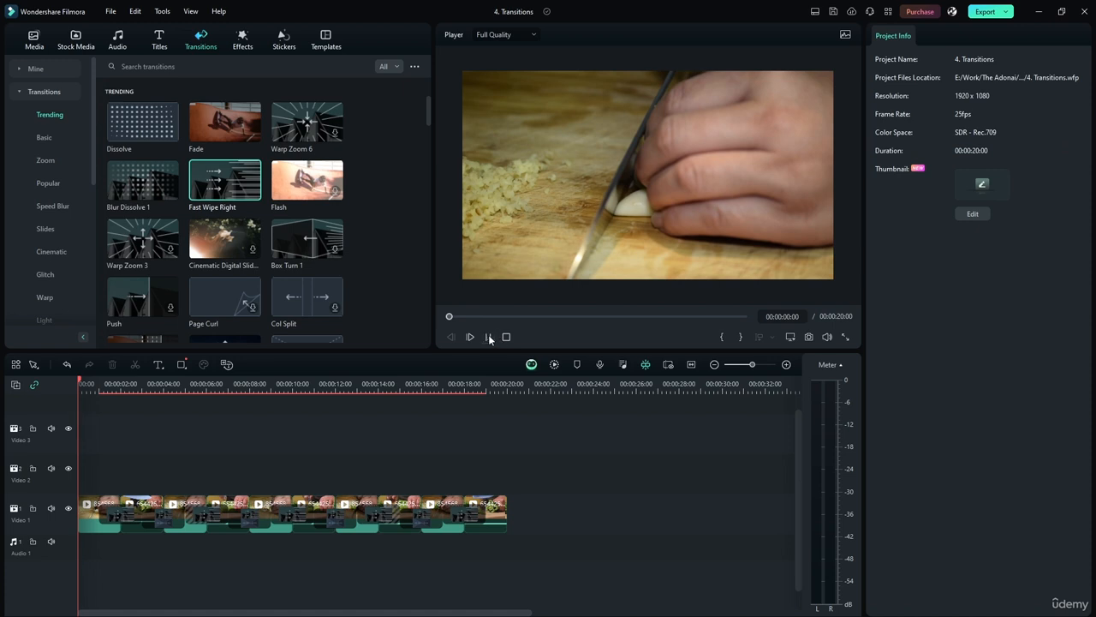
pyautogui.click(489, 337)
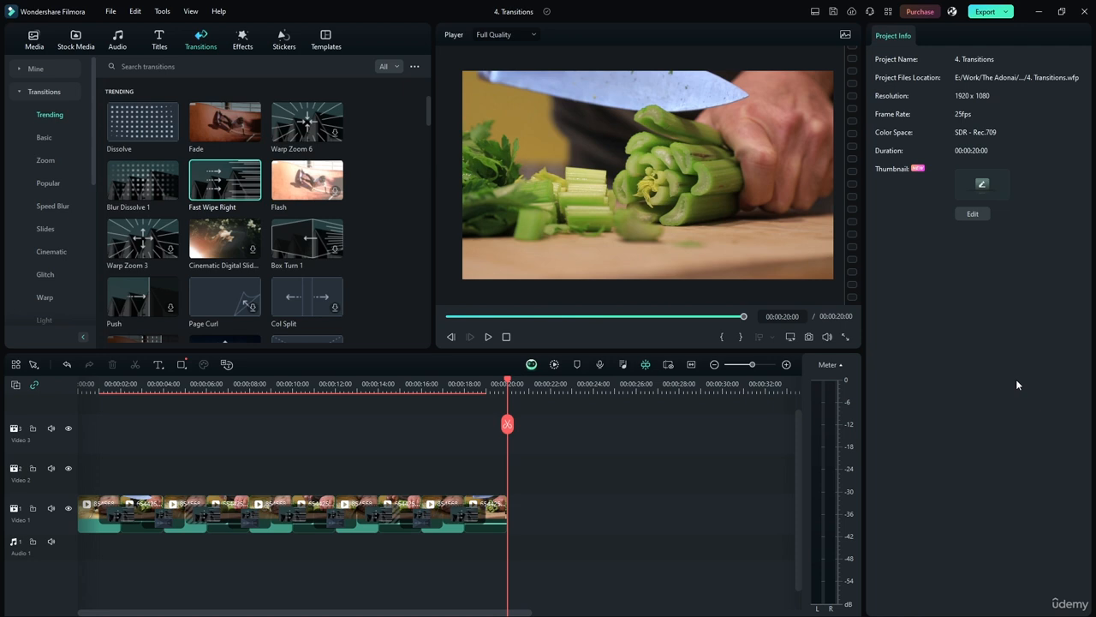
# - Delete every Fast Wipe Right transition from the clips on the Video 1 track
pyautogui.click(463, 514)
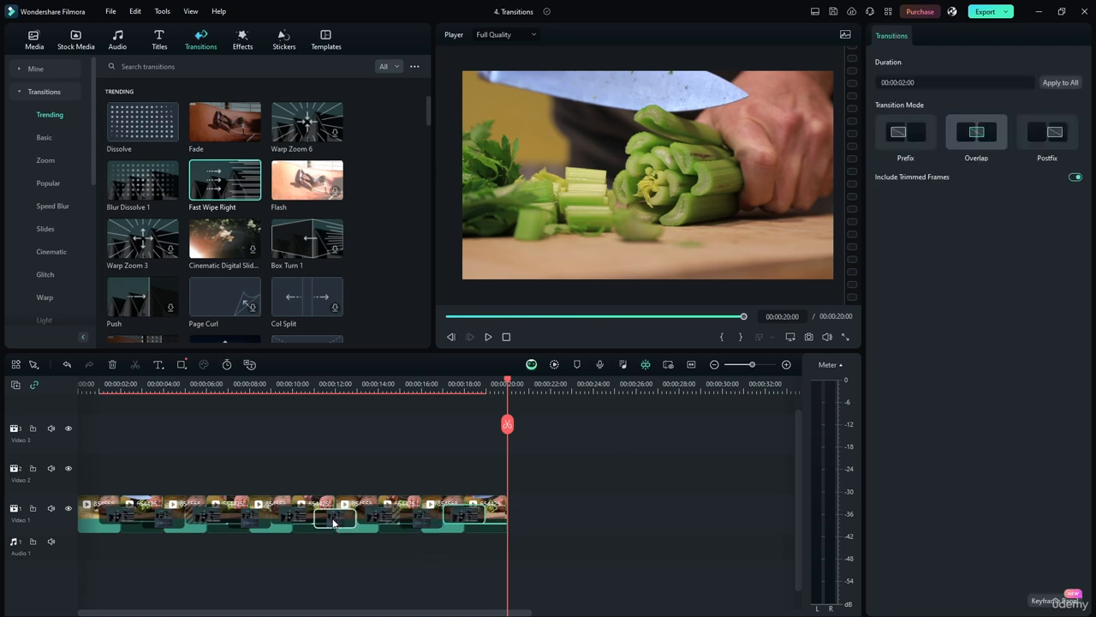
pyautogui.click(422, 519)
pyautogui.click(459, 519)
pyautogui.press('Delete')
pyautogui.click(426, 521)
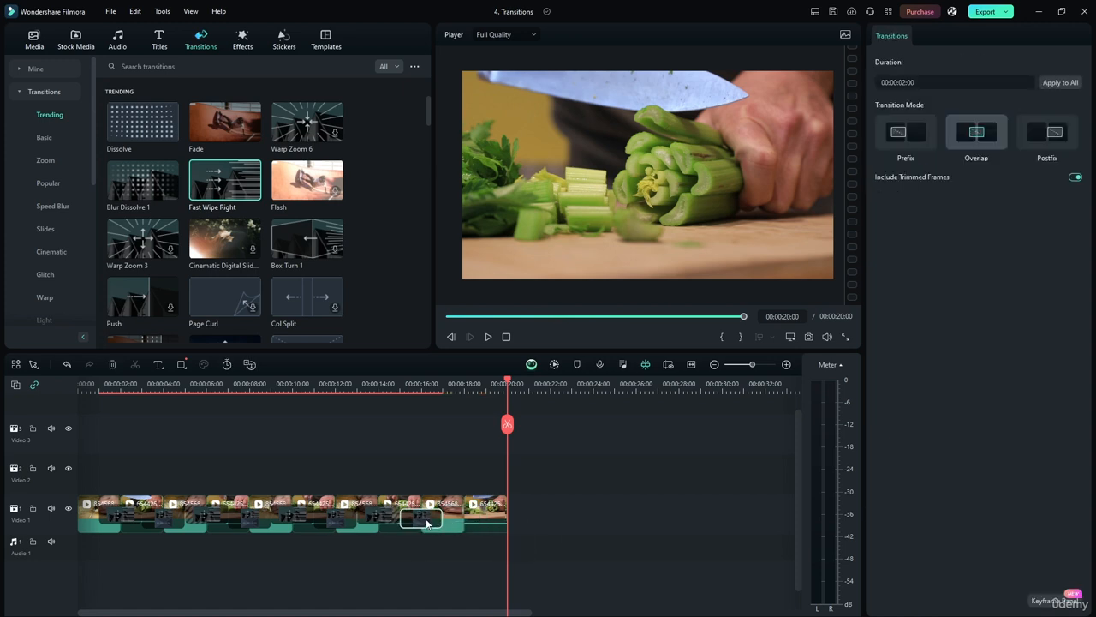
pyautogui.press('Delete')
pyautogui.click(371, 516)
pyautogui.press('Delete')
pyautogui.click(328, 521)
pyautogui.press('Delete')
pyautogui.press('Delete')
pyautogui.click(244, 520)
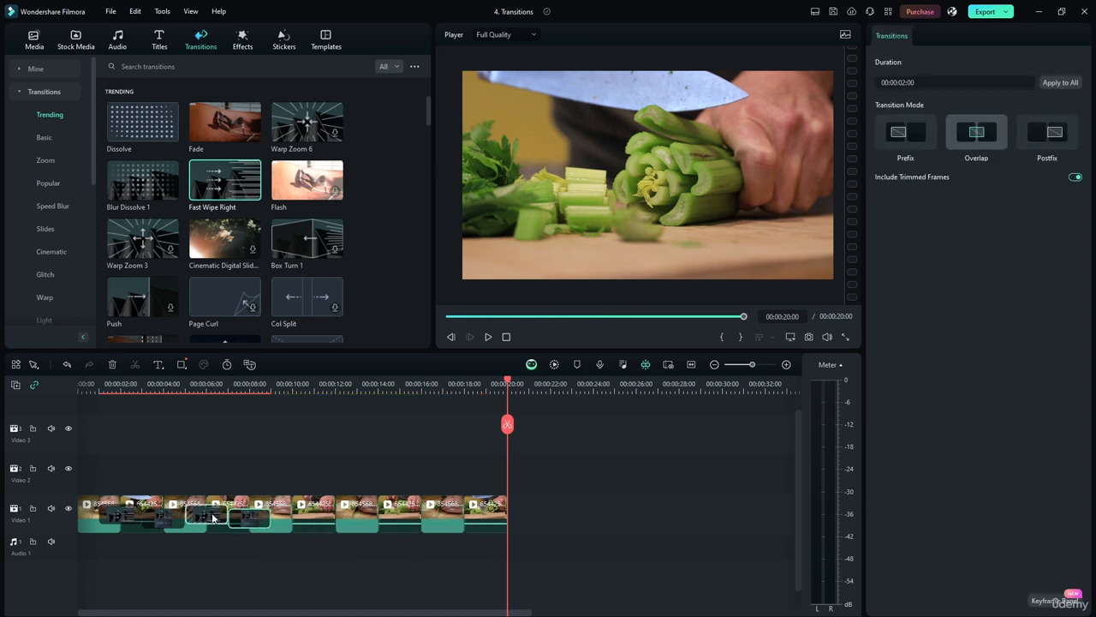
pyautogui.press('Delete')
pyautogui.click(208, 521)
pyautogui.press('Delete')
pyautogui.click(177, 520)
pyautogui.press('Delete')
pyautogui.press('Delete')
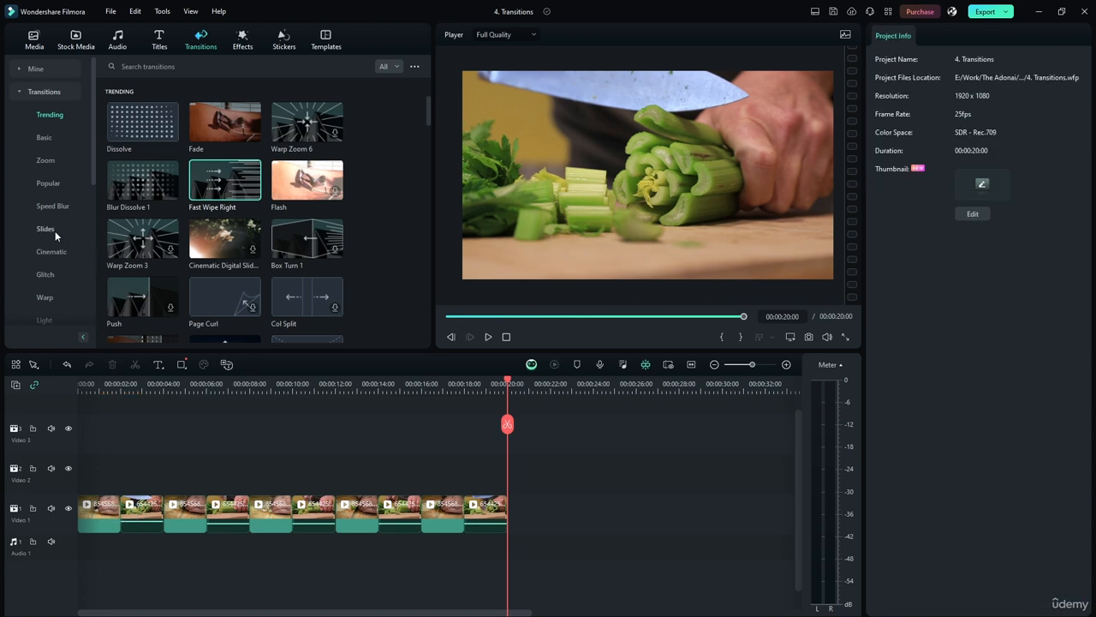
# - Add Cinematic Transition 01 from the Cinematic category across the cut between the first and second clips
pyautogui.click(48, 252)
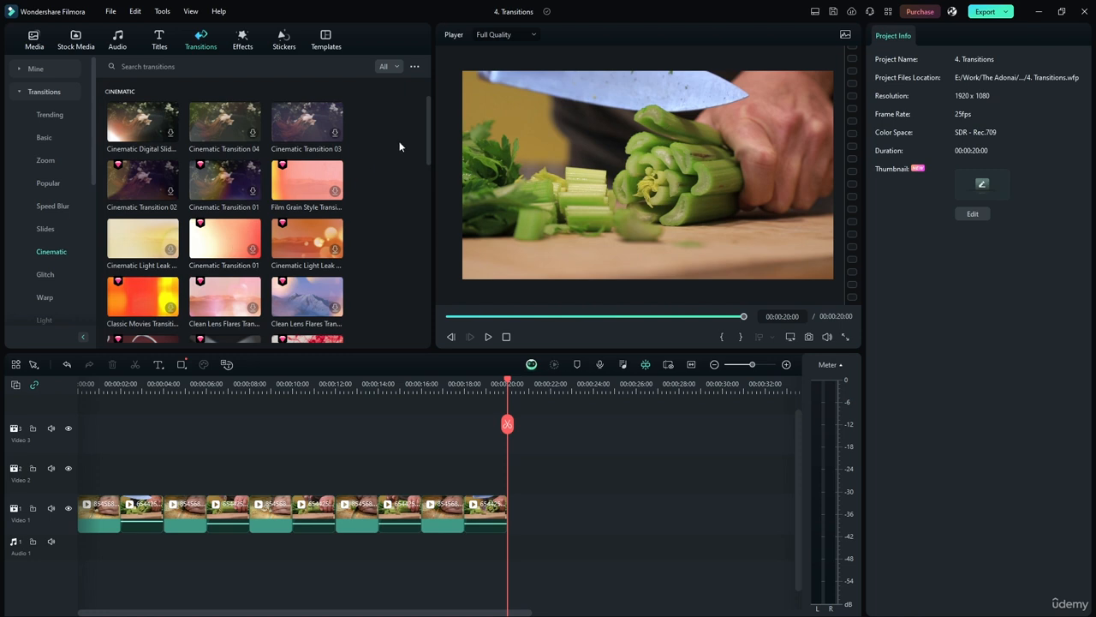
pyautogui.moveTo(427, 136); pyautogui.dragTo(422, 106)
pyautogui.moveTo(202, 168); pyautogui.dragTo(125, 503)
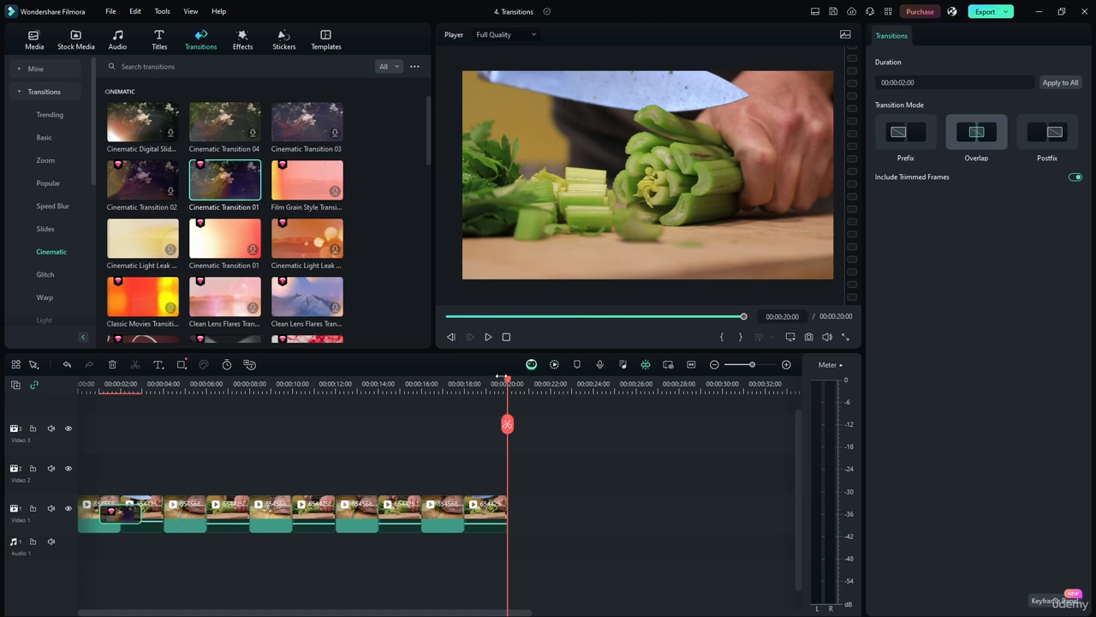
# - Fit the whole sequence in the timeline view and play it from the start to preview Cinematic Transition 01
pyautogui.moveTo(470, 384); pyautogui.dragTo(541, 389)
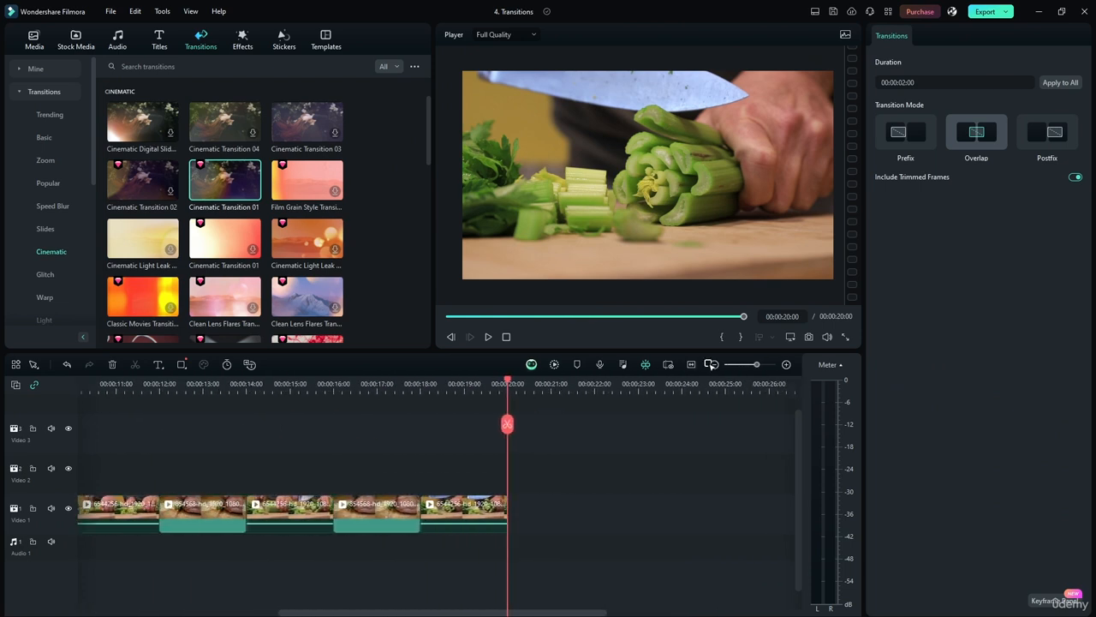
pyautogui.click(691, 364)
pyautogui.moveTo(780, 382); pyautogui.dragTo(62, 406)
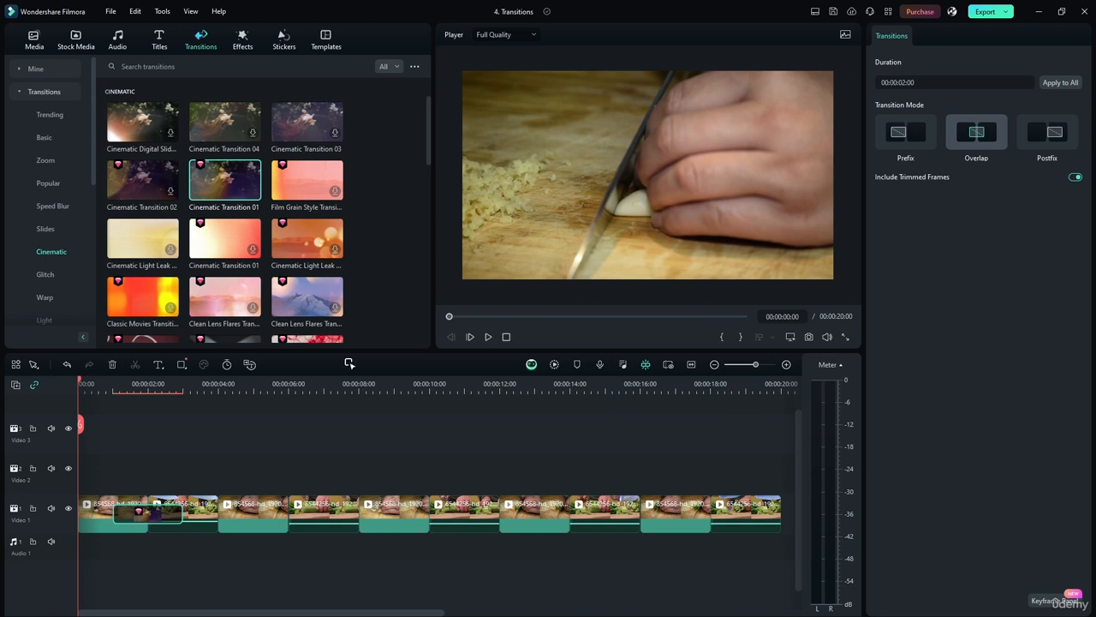
pyautogui.click(488, 337)
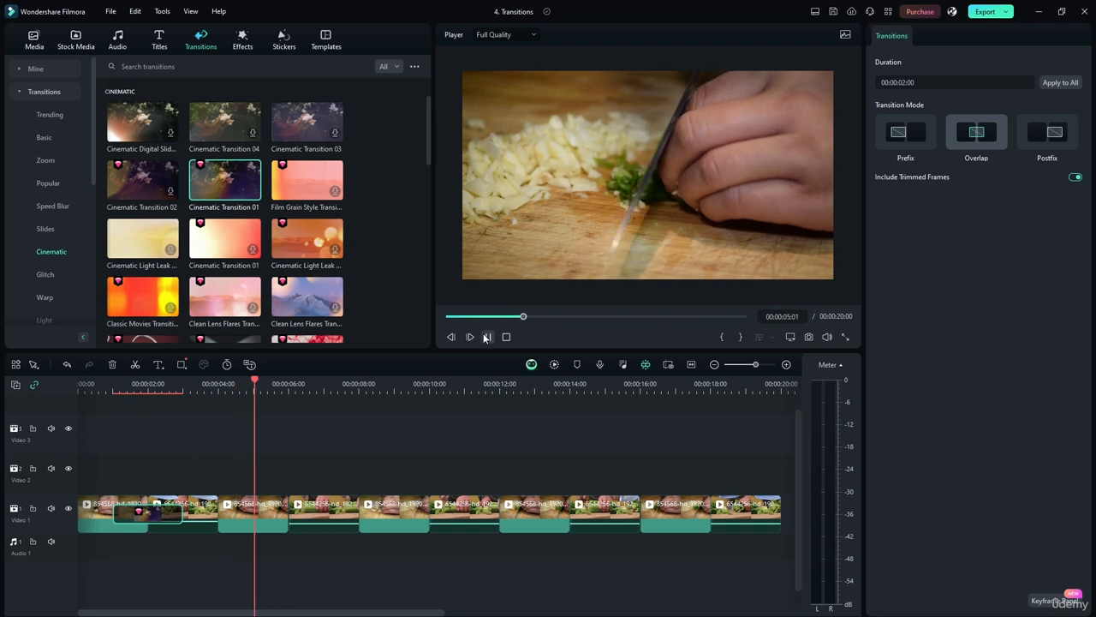
pyautogui.press('space')
pyautogui.moveTo(250, 380); pyautogui.dragTo(60, 395)
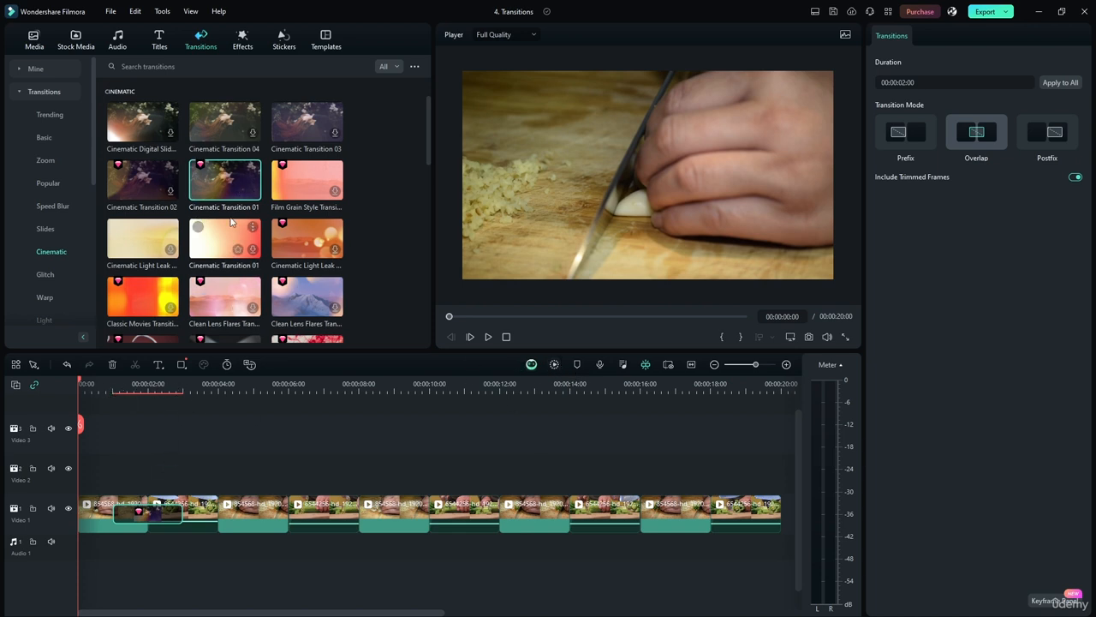
# - Add the Film Grain Style and Cinematic Light Leak transitions to the second and third cuts, and filter the library to free transitions
pyautogui.moveTo(306, 181); pyautogui.dragTo(219, 507)
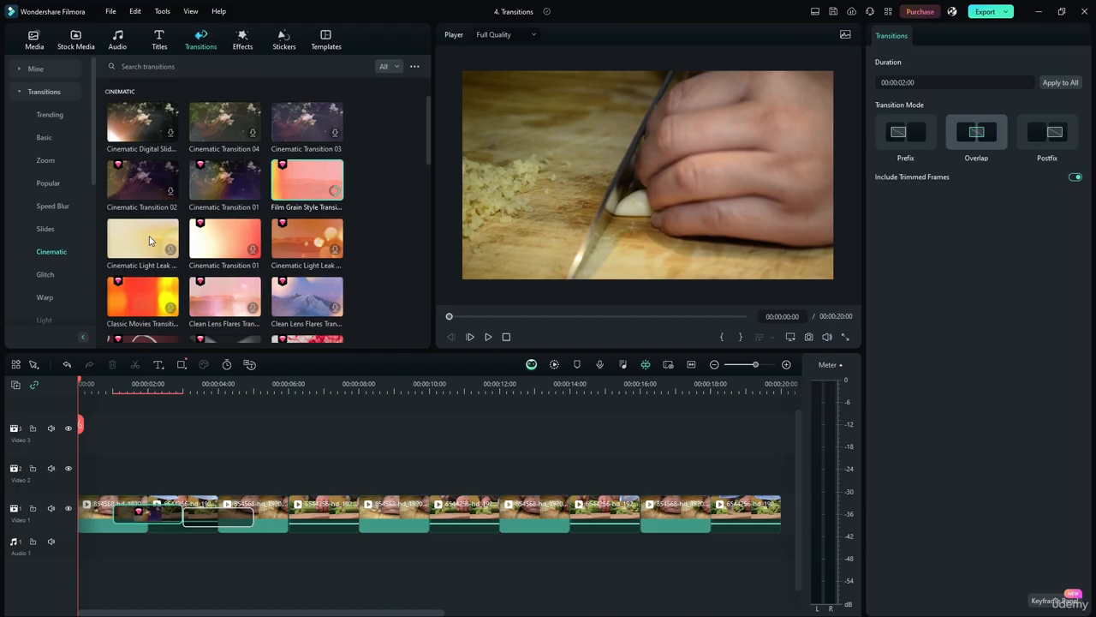
pyautogui.moveTo(149, 241); pyautogui.dragTo(289, 505)
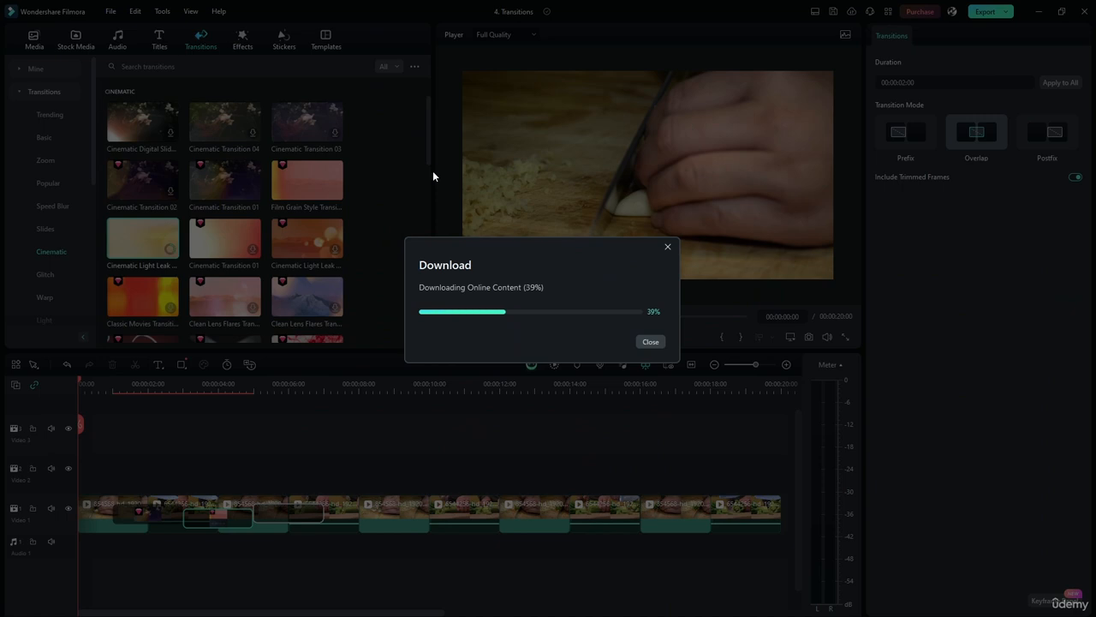
pyautogui.moveTo(429, 153); pyautogui.dragTo(428, 224)
pyautogui.click(395, 97)
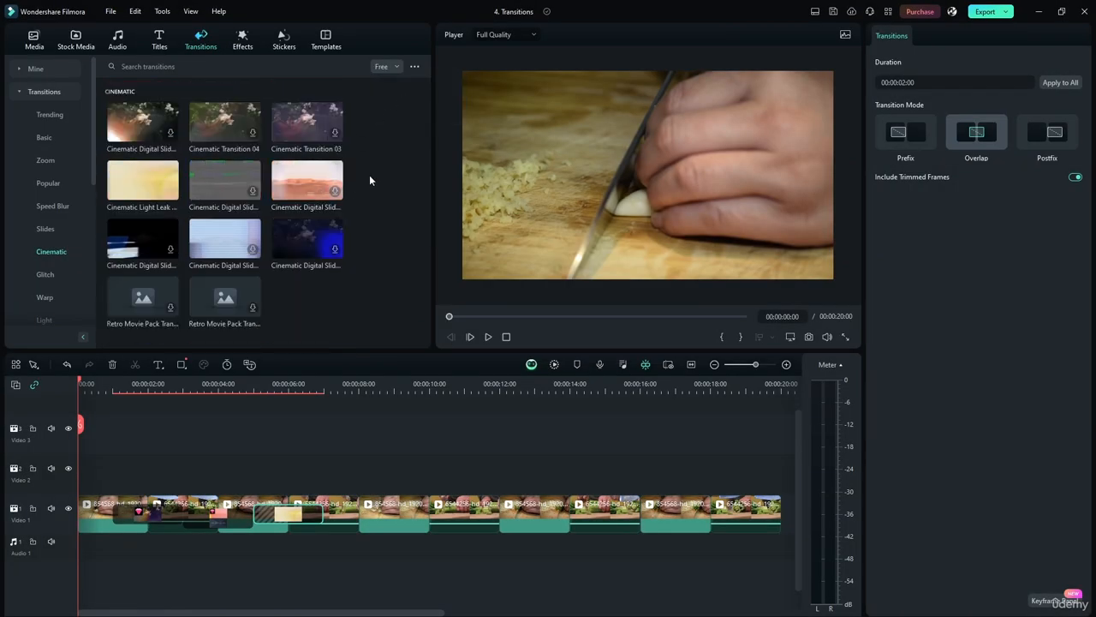
pyautogui.scroll(-2, 275, 265)
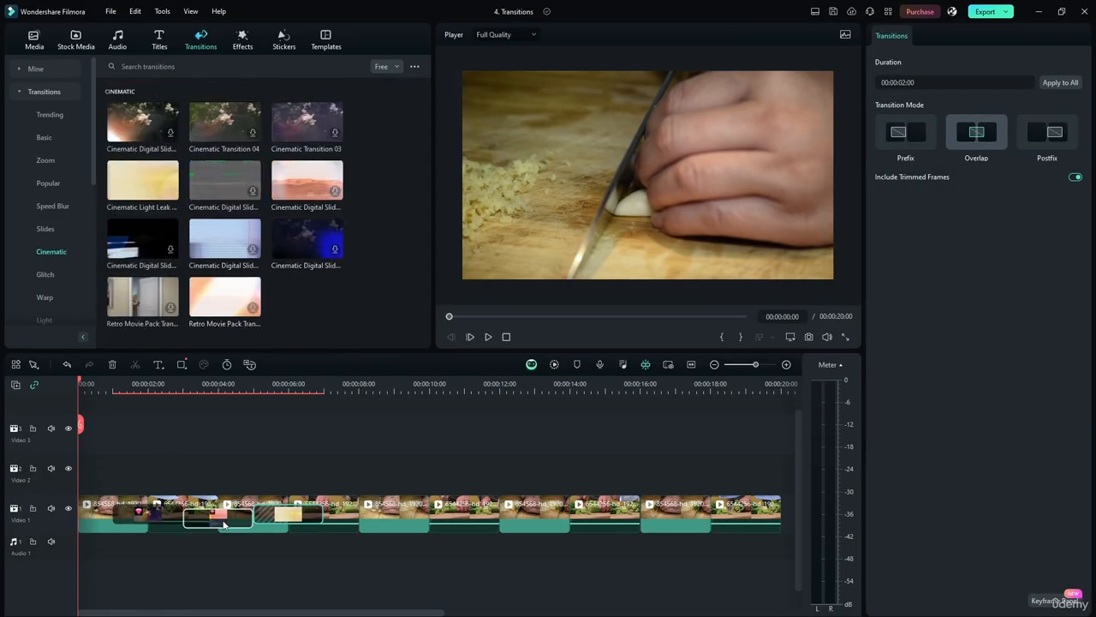
# - Delete all three cinematic transitions from the first three cuts on the Video 1 track
pyautogui.press('End')
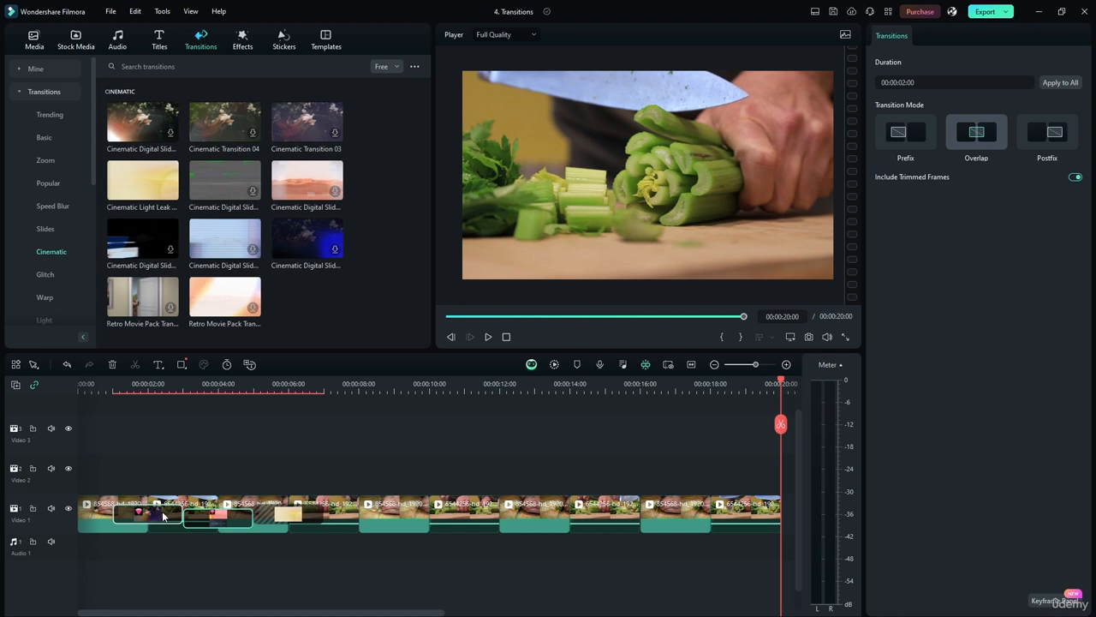
pyautogui.click(277, 485)
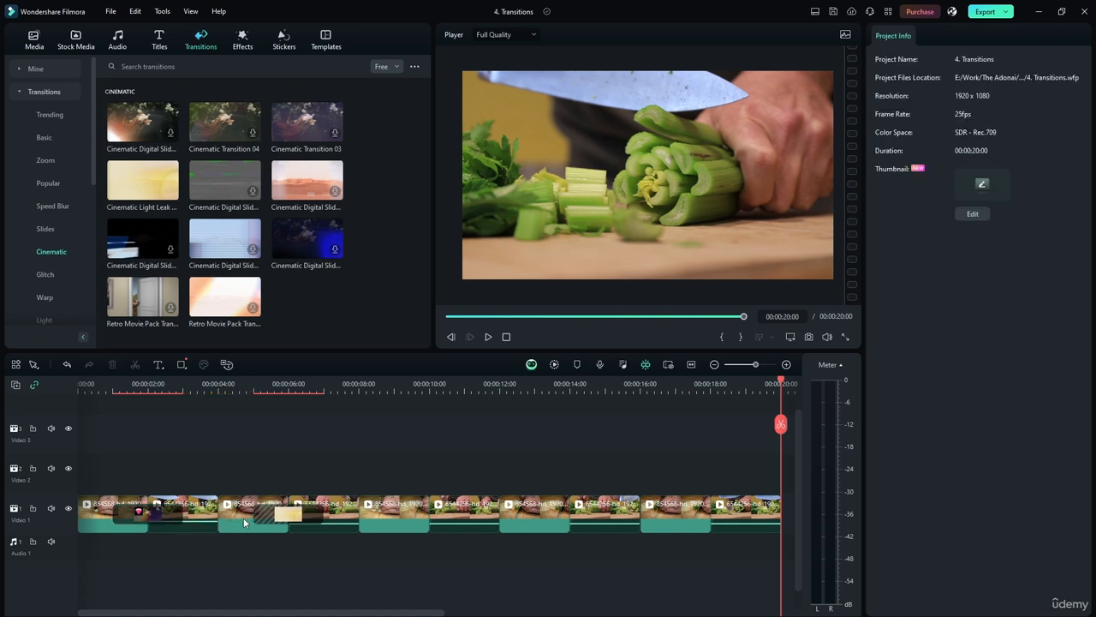
pyautogui.click(146, 513)
pyautogui.press('Delete')
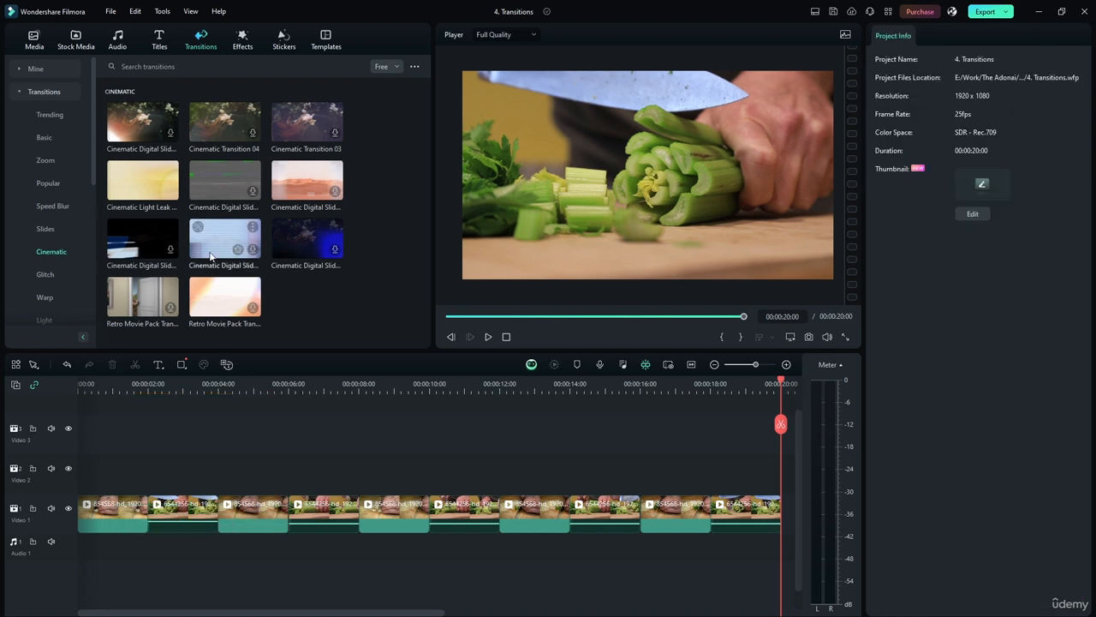
# - Add free Cinematic Digital transitions to the first, third and fifth cuts, and a Retro Movie Pack transition to the second and fourth
pyautogui.moveTo(254, 361); pyautogui.dragTo(148, 507)
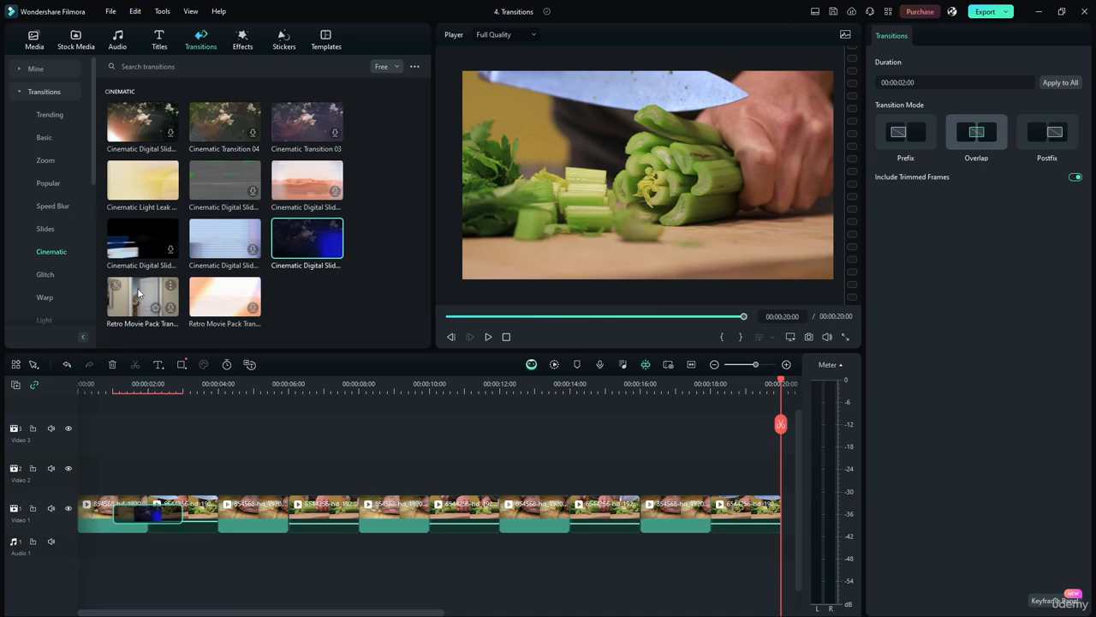
pyautogui.moveTo(139, 296); pyautogui.dragTo(209, 513)
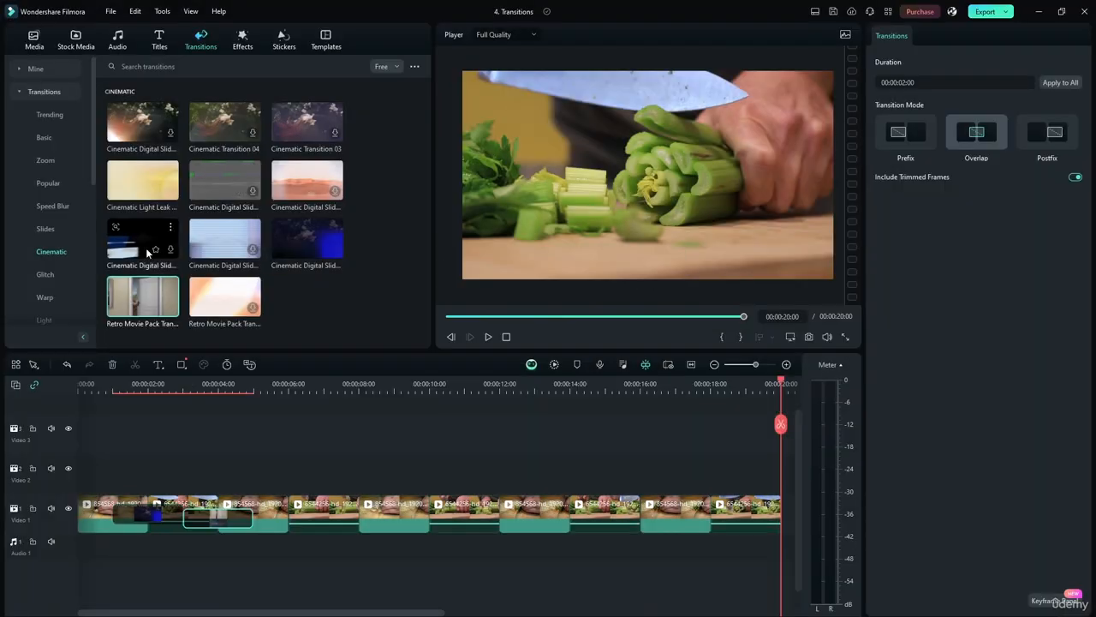
pyautogui.moveTo(147, 252); pyautogui.dragTo(289, 514)
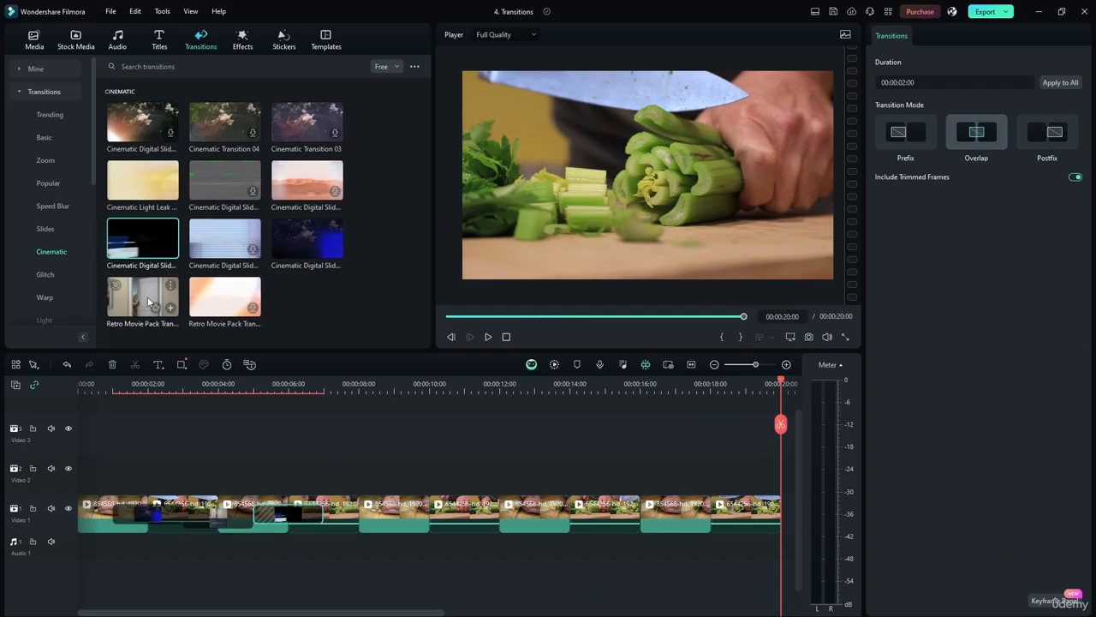
pyautogui.moveTo(148, 296); pyautogui.dragTo(358, 512)
pyautogui.moveTo(142, 122); pyautogui.dragTo(428, 512)
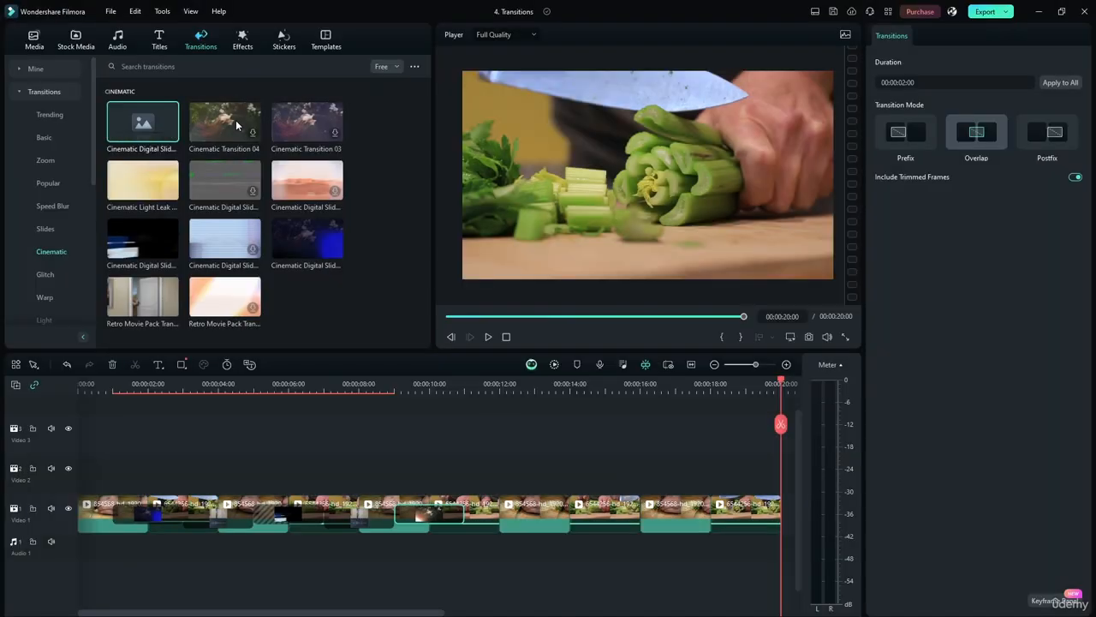
# - Add Cinematic Transition 04 to the sixth cut, Cinematic Digital transitions to the seventh and eighth, and Cinematic Transition 03 to the last
pyautogui.moveTo(237, 120); pyautogui.dragTo(500, 512)
pyautogui.moveTo(224, 238); pyautogui.dragTo(560, 508)
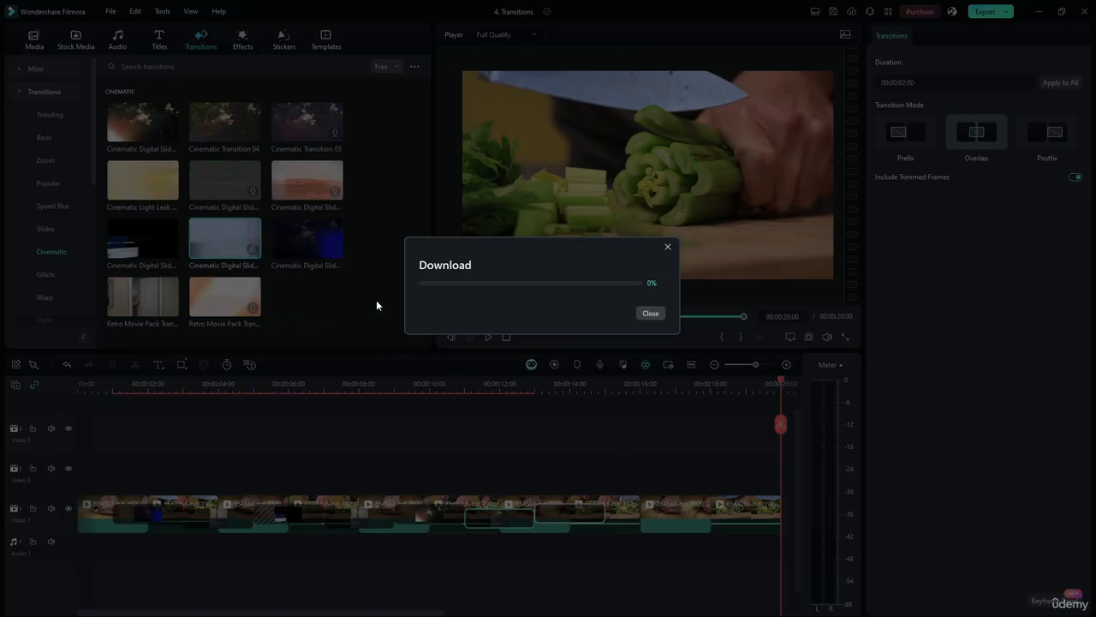
pyautogui.moveTo(155, 235); pyautogui.dragTo(635, 511)
pyautogui.moveTo(307, 122); pyautogui.dragTo(711, 510)
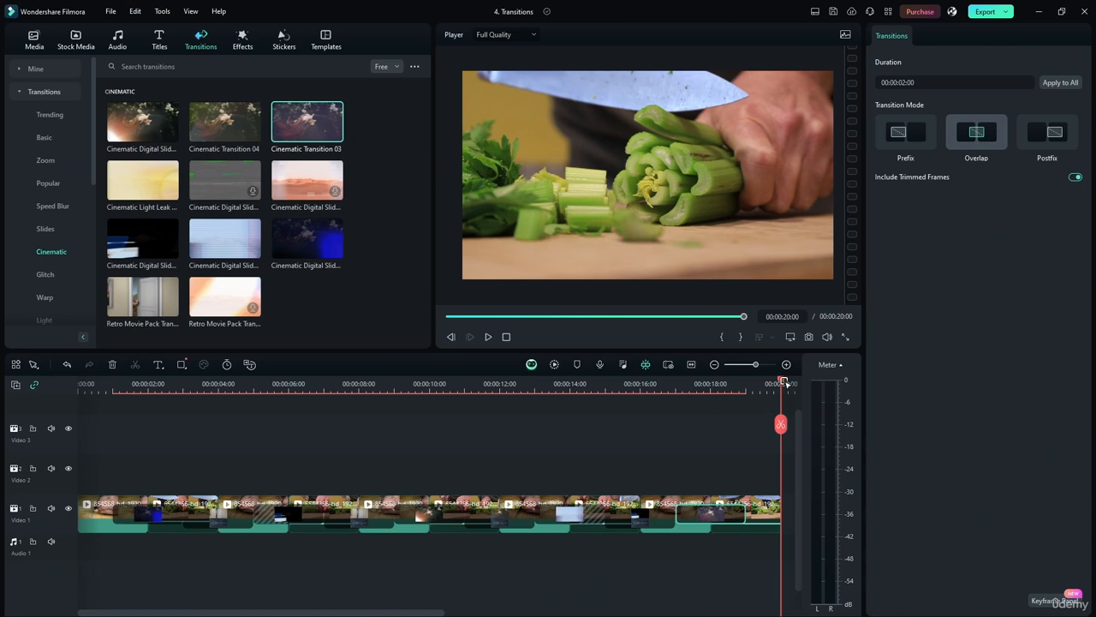
# - Return the playhead to the start, render the timeline preview and play the sequence through all nine cinematic transitions
pyautogui.moveTo(433, 356)
pyautogui.mouseDown()
pyautogui.moveTo(323, 391)
pyautogui.moveTo(440, 373)
pyautogui.mouseUp()
pyautogui.moveTo(781, 385); pyautogui.dragTo(61, 389)
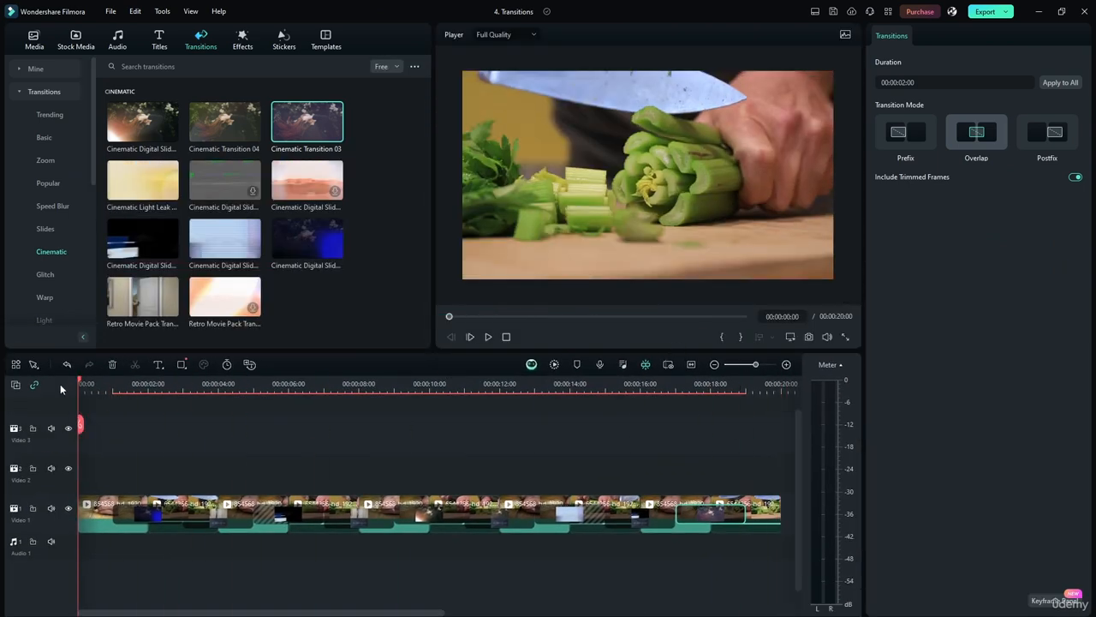
pyautogui.click(556, 365)
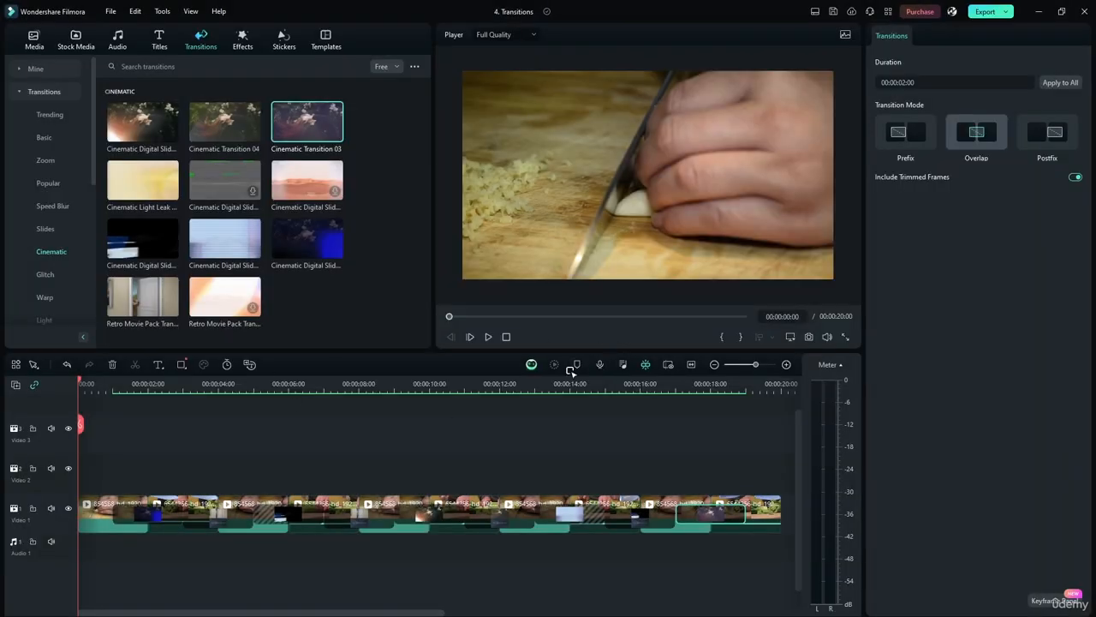
pyautogui.click(485, 336)
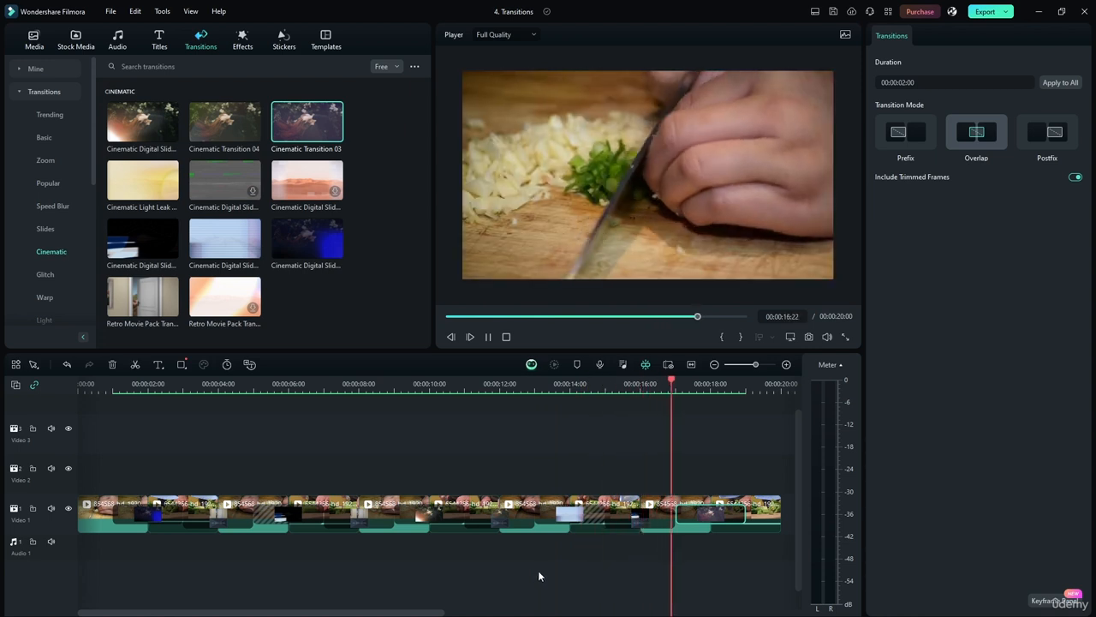
pyautogui.click(488, 337)
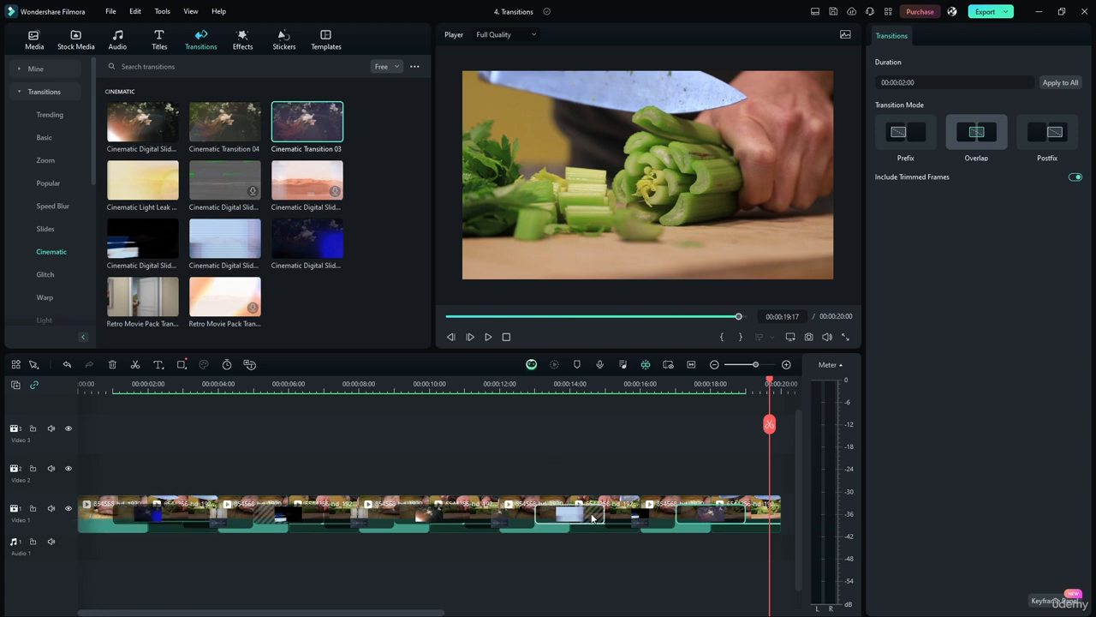
# - Delete every cinematic transition from the clips on the Video 1 track
pyautogui.click(695, 414)
pyautogui.click(681, 517)
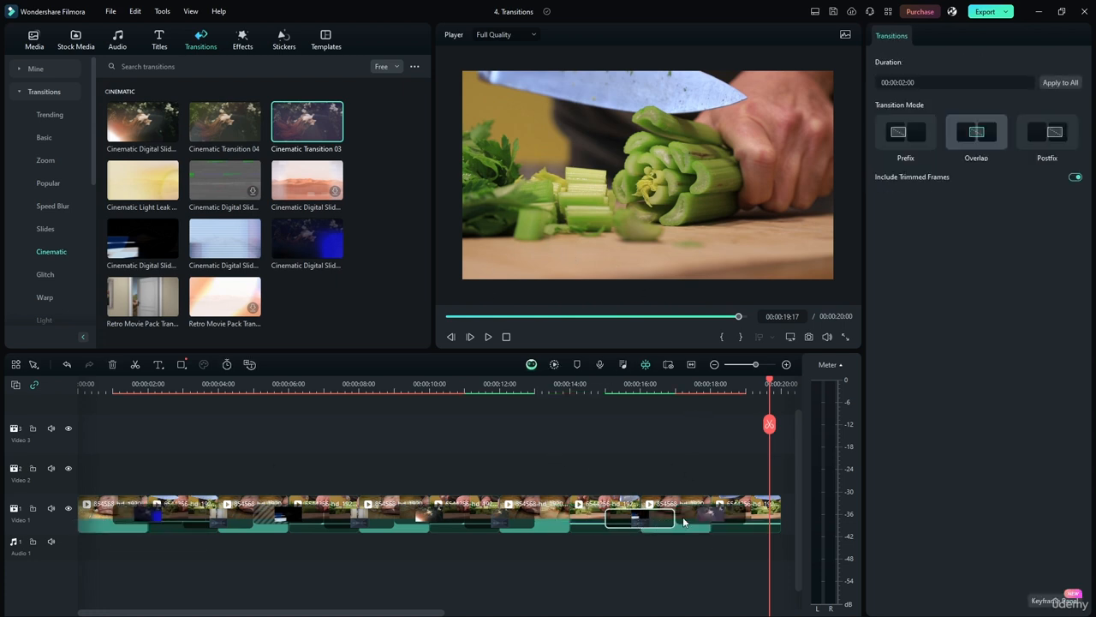
pyautogui.press('Delete')
pyautogui.click(358, 519)
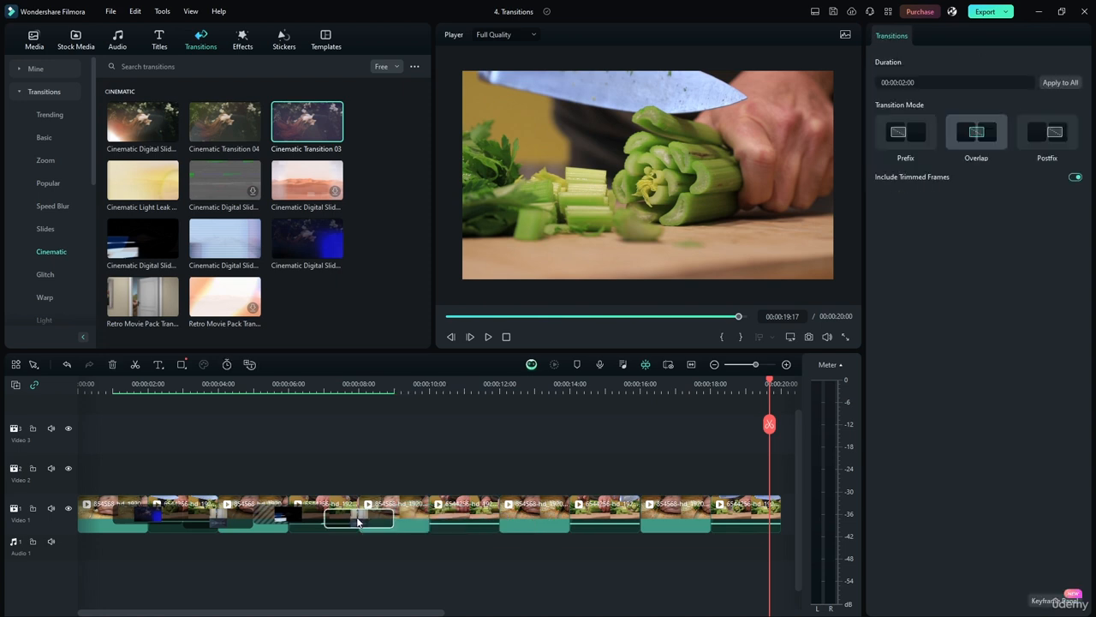
pyautogui.press('Delete')
pyautogui.click(303, 517)
pyautogui.press('Delete')
pyautogui.click(244, 518)
pyautogui.press('Delete')
pyautogui.click(171, 515)
pyautogui.press('Delete')
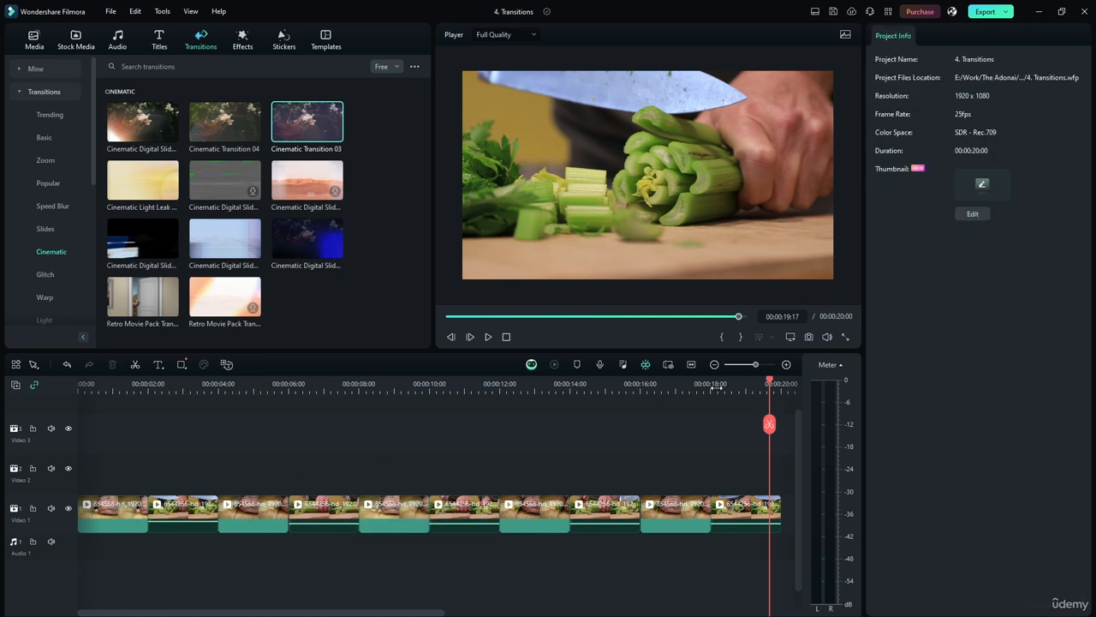
# - Add the Virus Title Pack transition from the Art category across the first cut and play it from the start of the sequence
pyautogui.moveTo(769, 380); pyautogui.dragTo(79, 381)
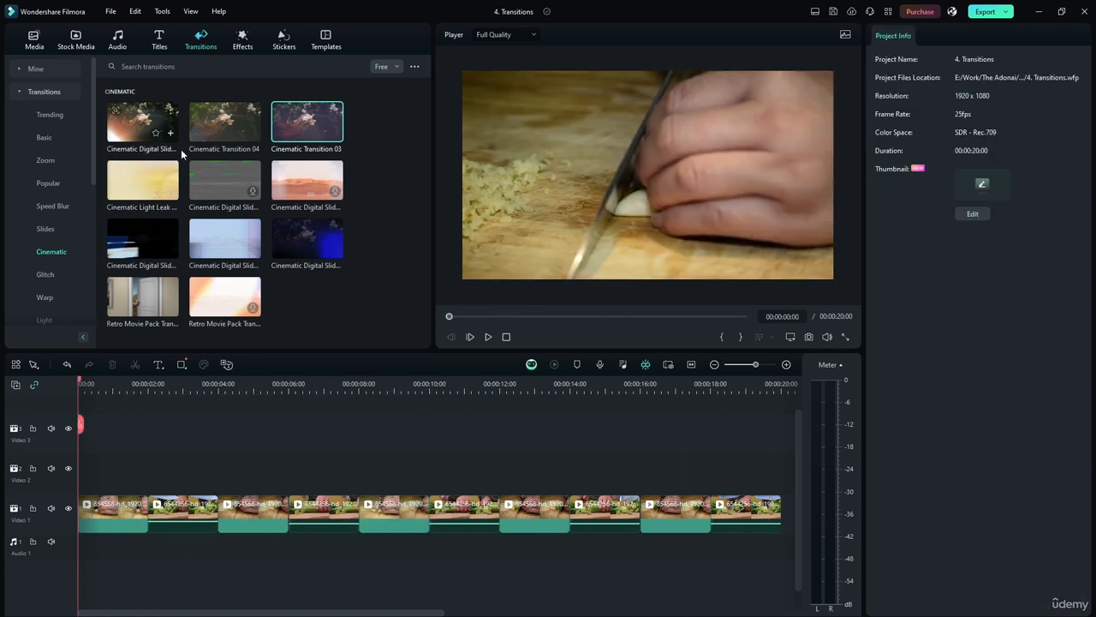
pyautogui.click(50, 274)
pyautogui.scroll(-5, 64, 248)
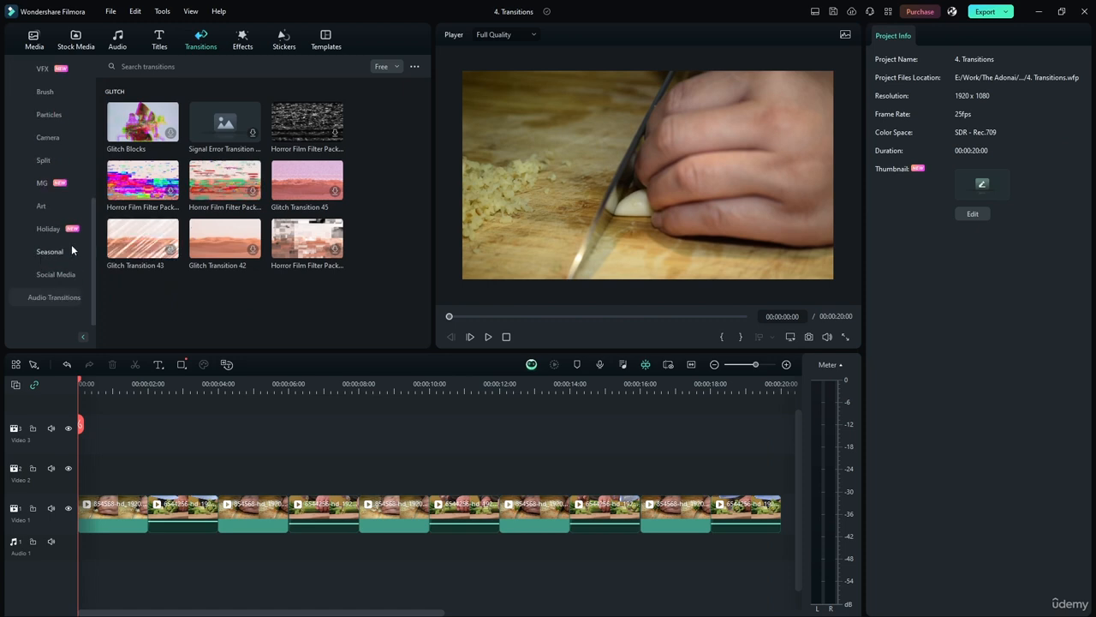
pyautogui.click(49, 251)
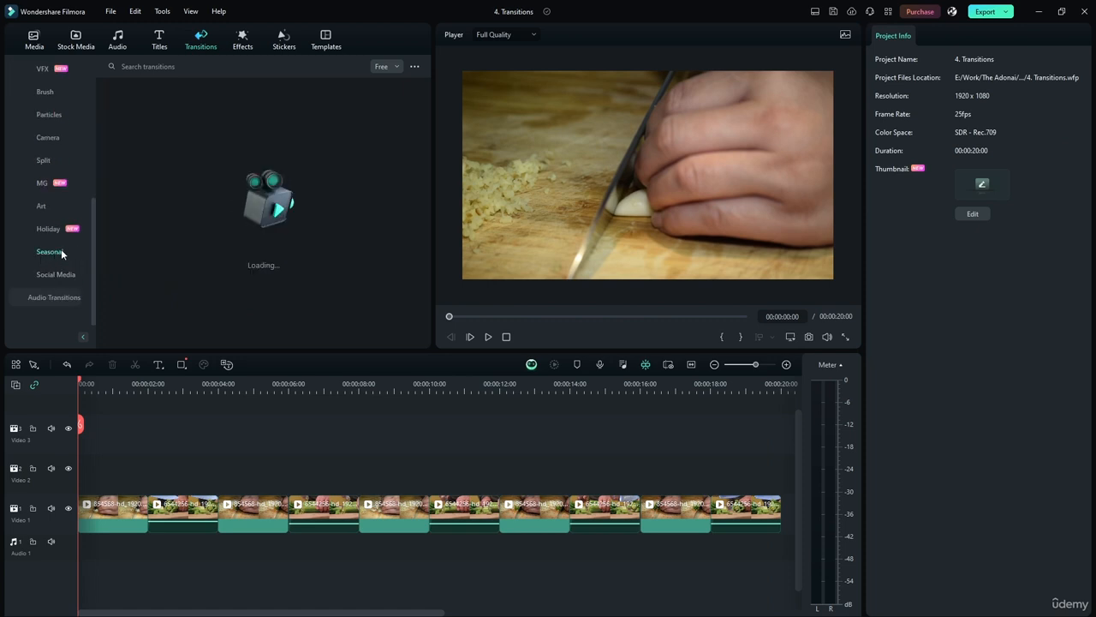
pyautogui.click(44, 205)
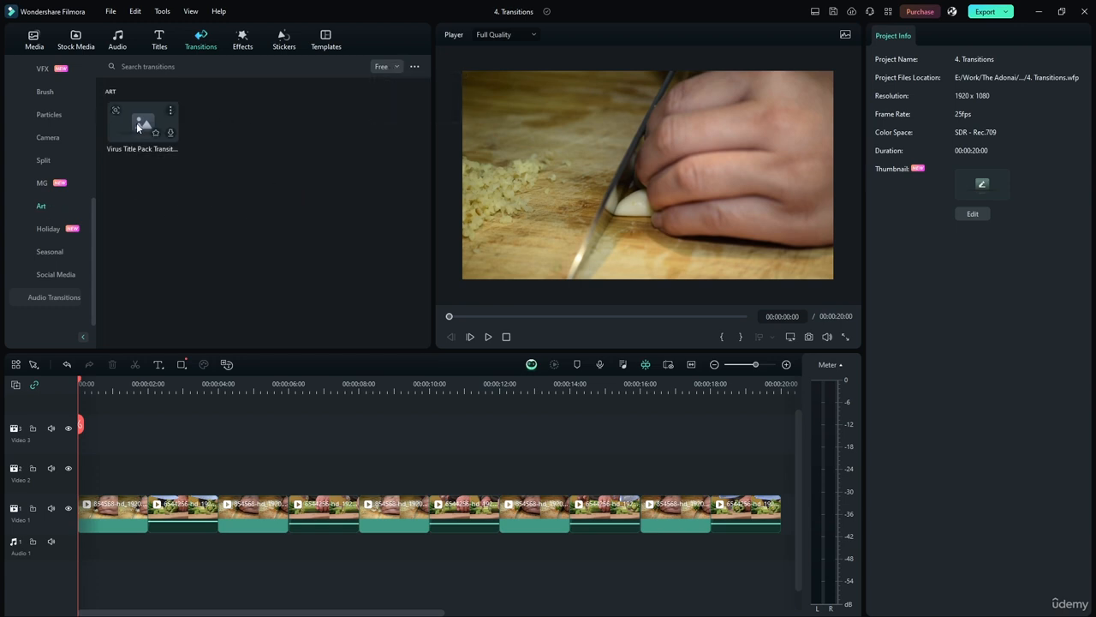
pyautogui.moveTo(136, 122); pyautogui.dragTo(139, 488)
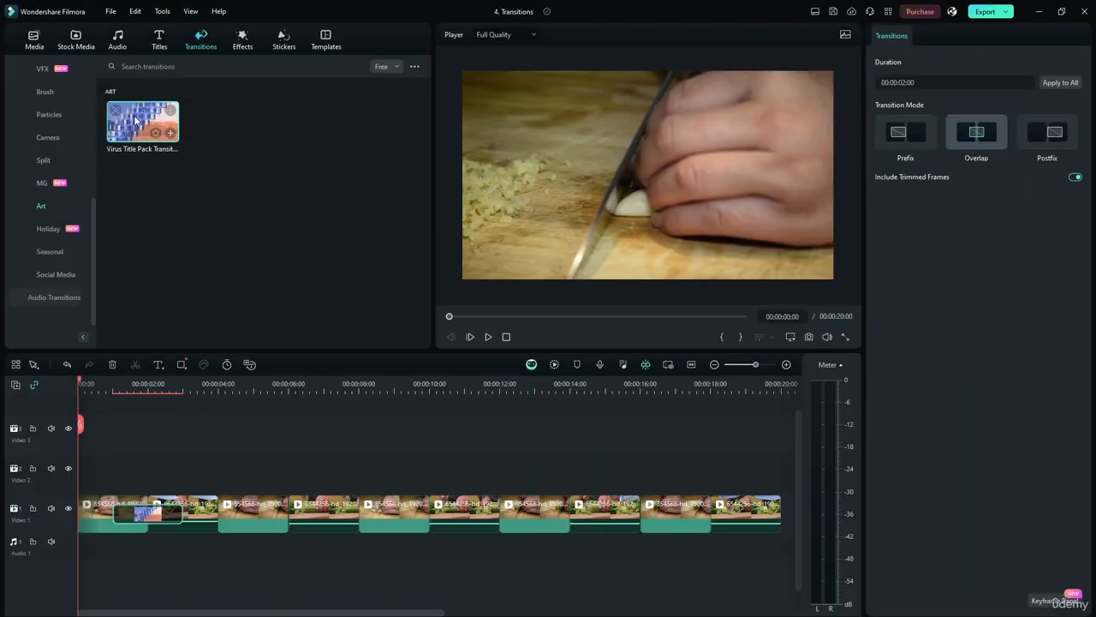
pyautogui.click(490, 340)
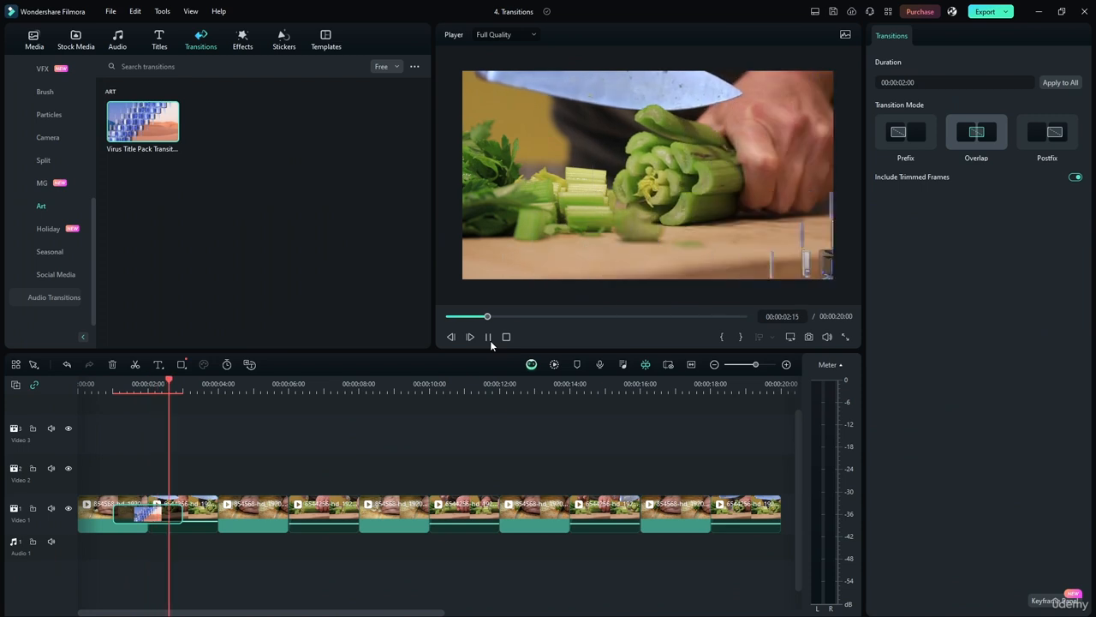
pyautogui.click(490, 340)
# - Filter the Art category to paid transitions and replace the first cut's transition with the Wedding Invitation transition below the first one
pyautogui.click(385, 68)
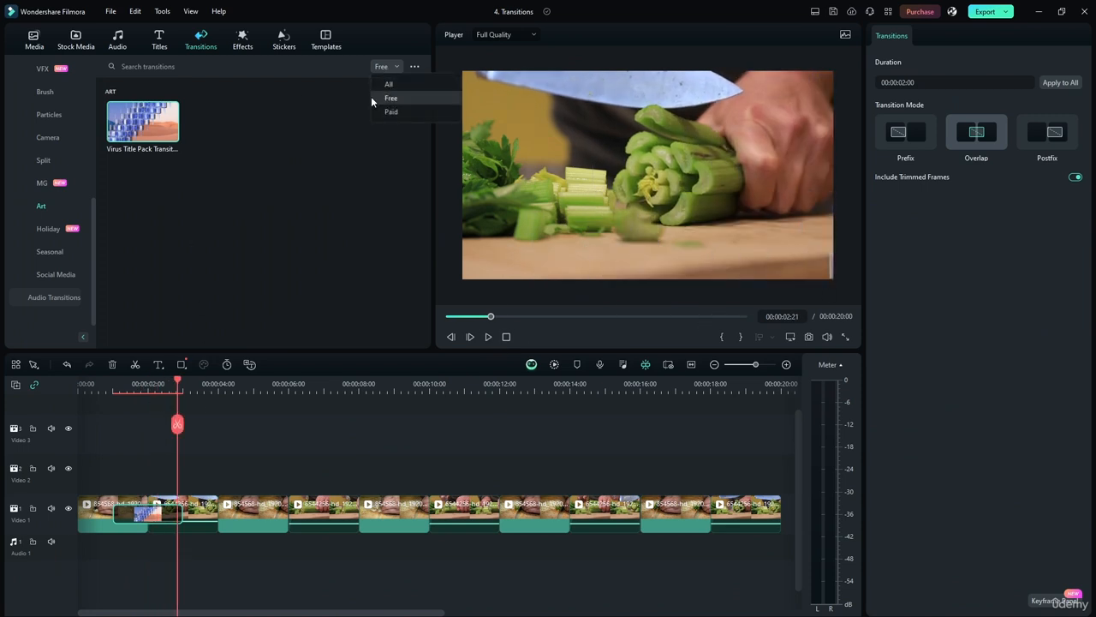
pyautogui.click(383, 111)
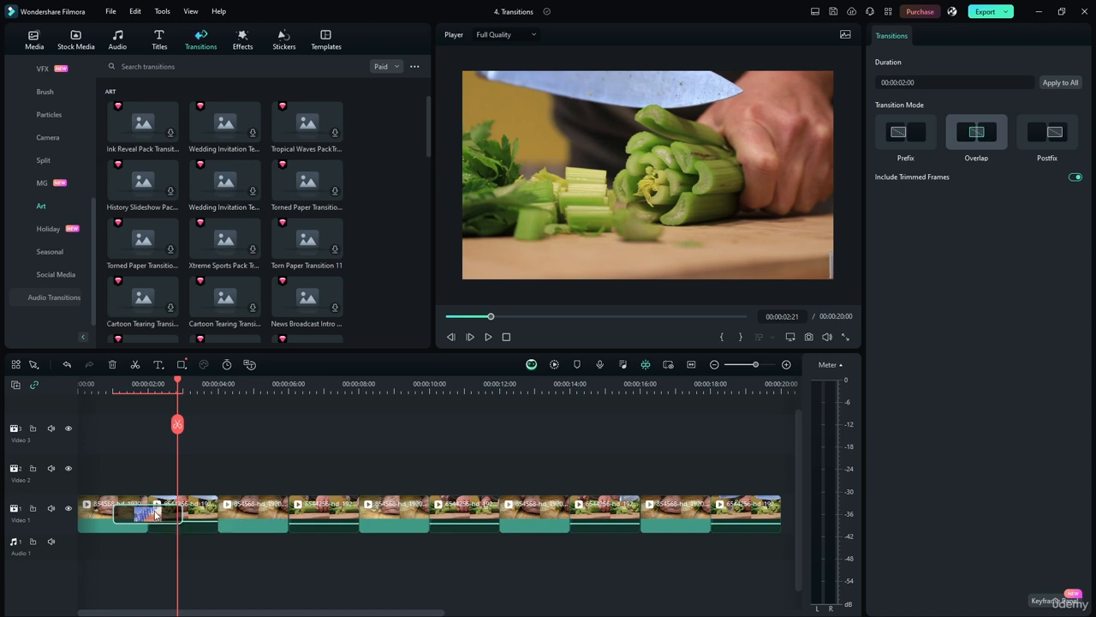
pyautogui.click(190, 437)
pyautogui.moveTo(218, 185); pyautogui.dragTo(153, 514)
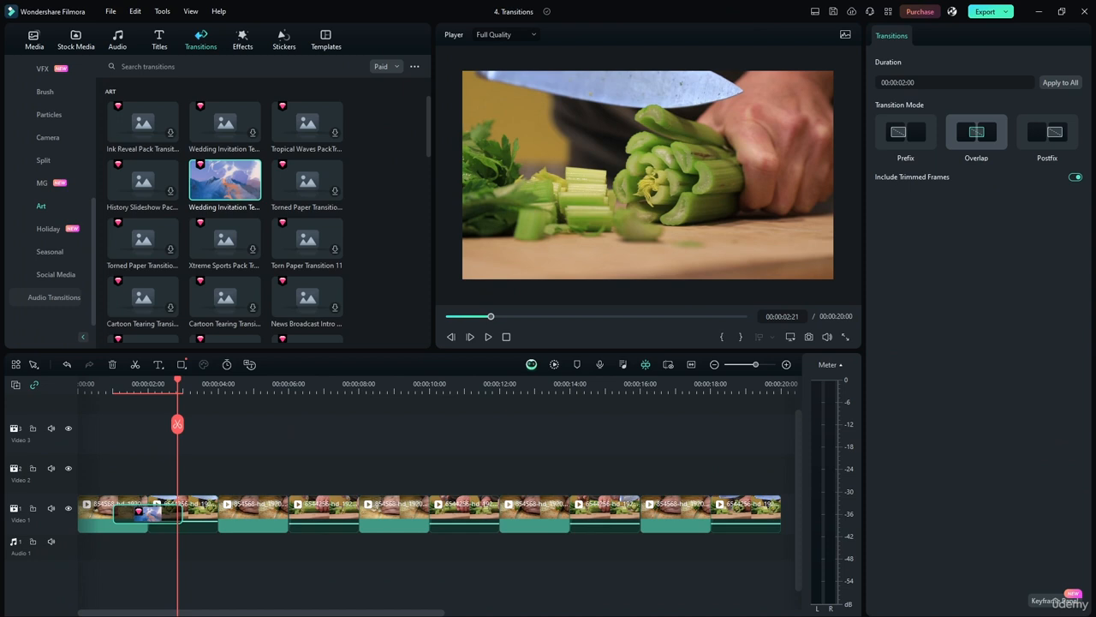
# - Play the sequence from the start to preview the Wedding Invitation transition, stopping after the second cut
pyautogui.press('Home')
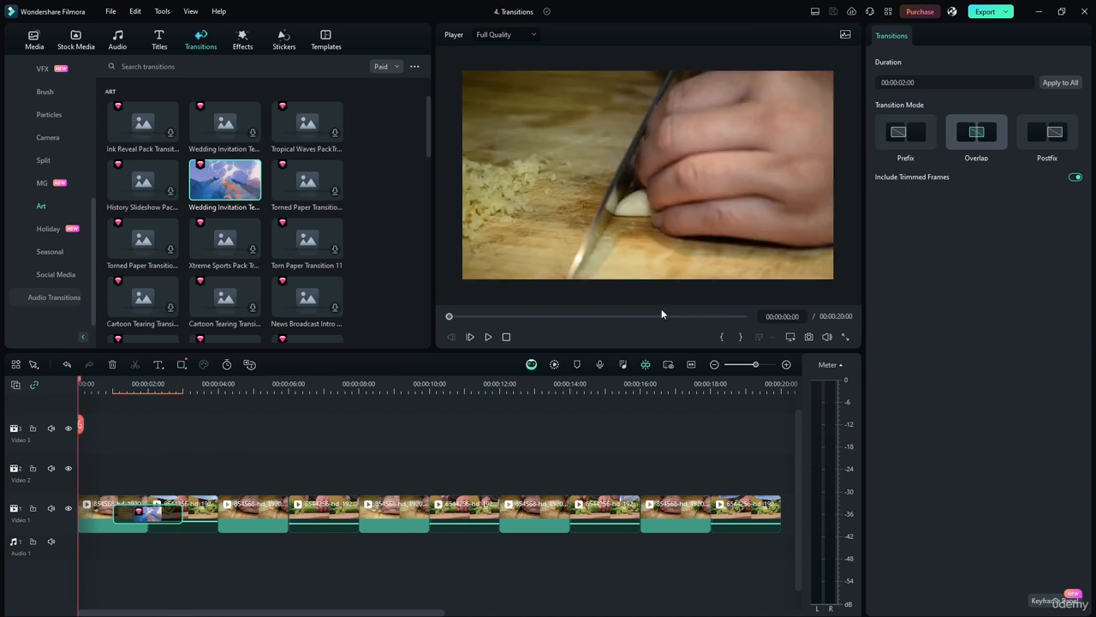
pyautogui.click(488, 336)
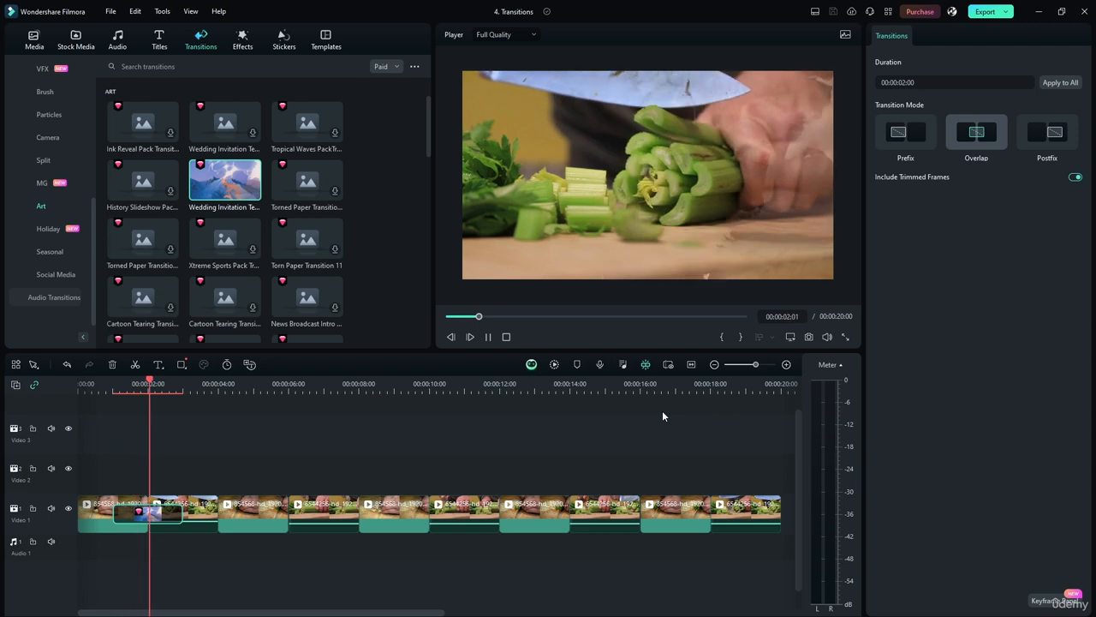
pyautogui.click(488, 336)
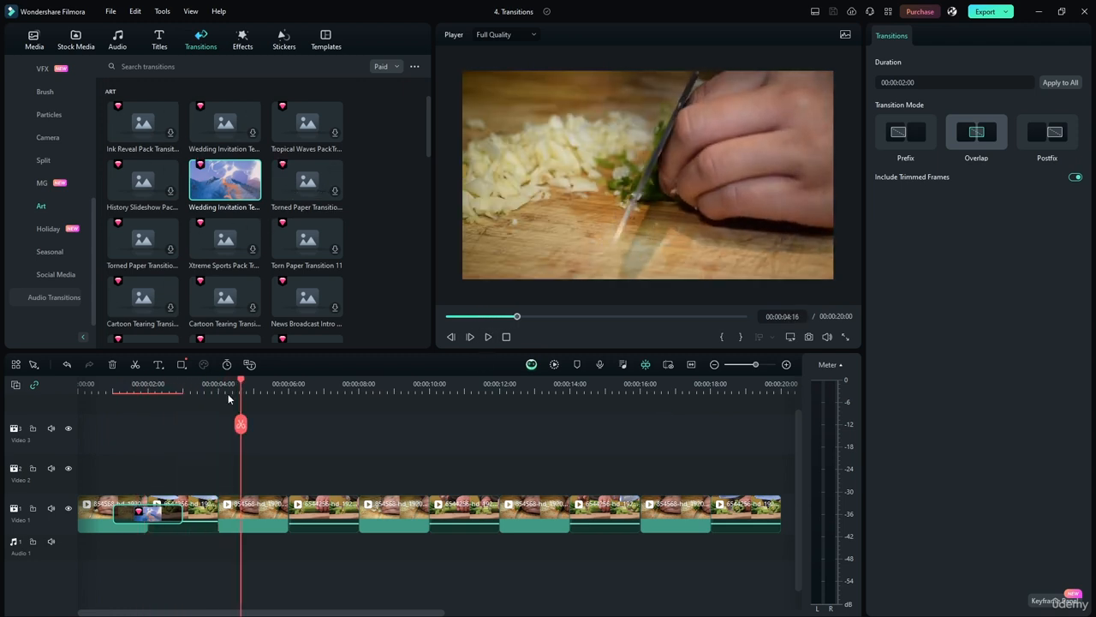
# - Return the playhead to the start and preview the History Slideshow Pack transition from the Art category in the player
pyautogui.moveTo(242, 383); pyautogui.dragTo(79, 383)
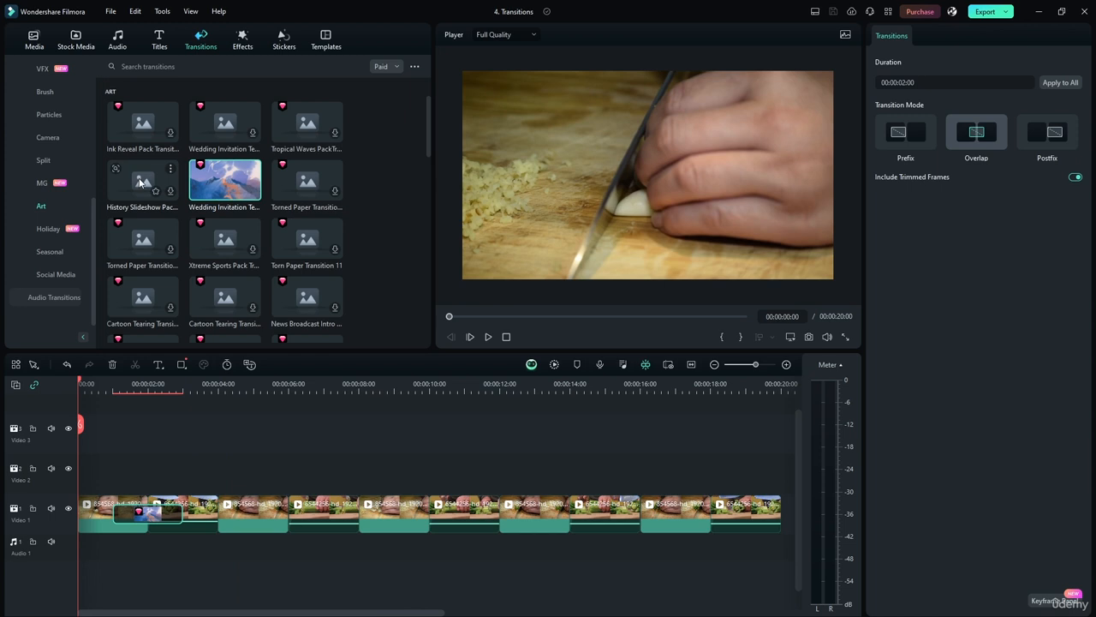
pyautogui.click(140, 182)
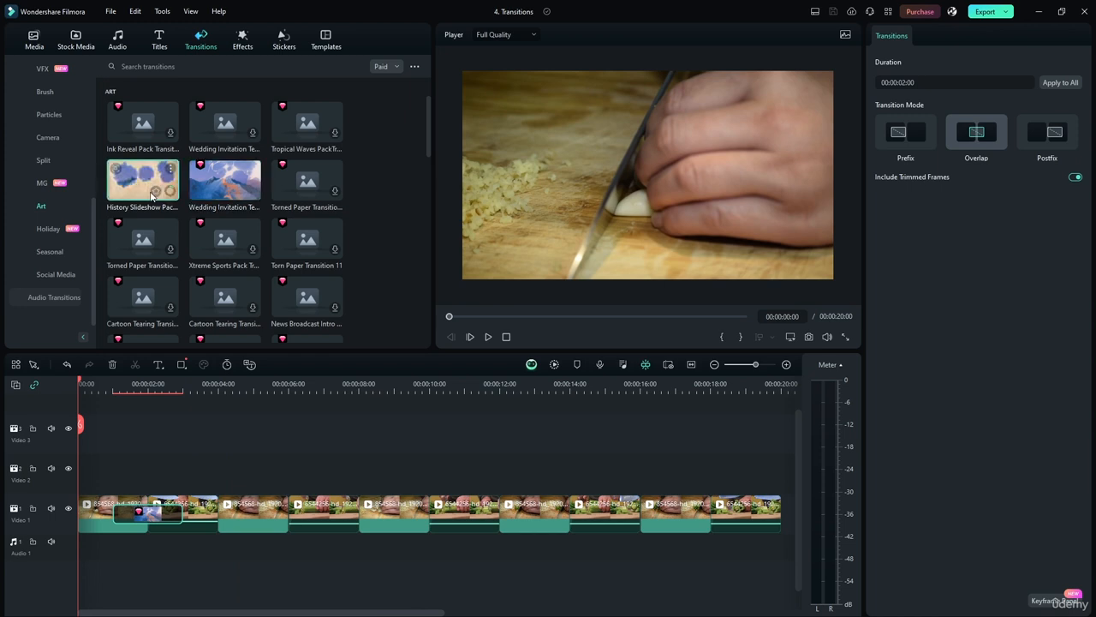
pyautogui.click(131, 178)
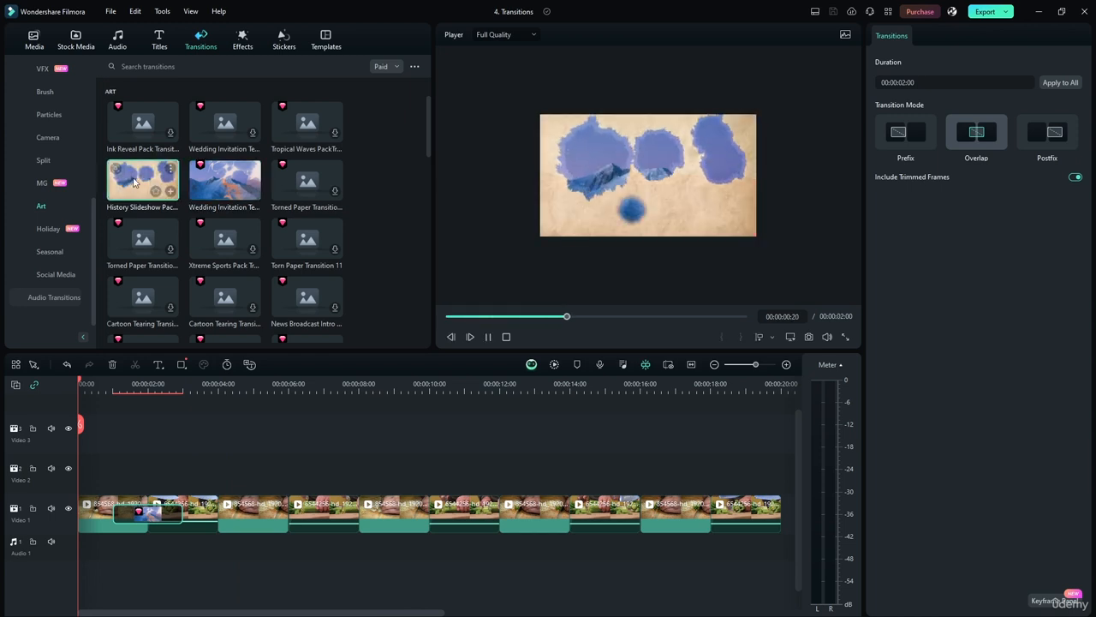
# - Add the History Slideshow Pack transition across the second cut and play the sequence from the start until just past that transition
pyautogui.moveTo(140, 192); pyautogui.dragTo(216, 513)
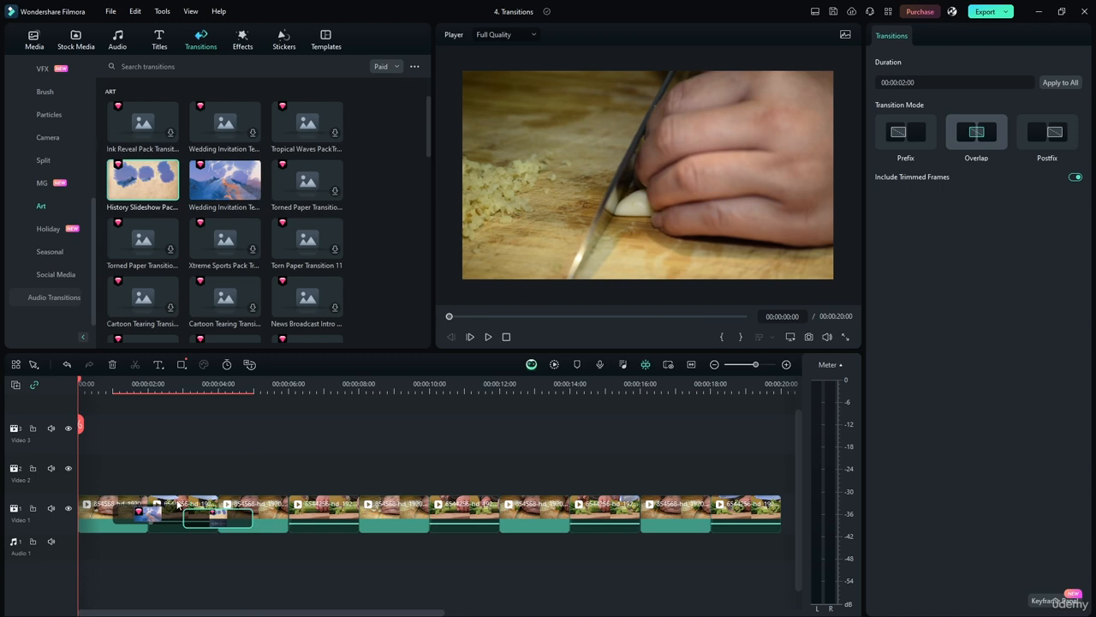
pyautogui.click(483, 338)
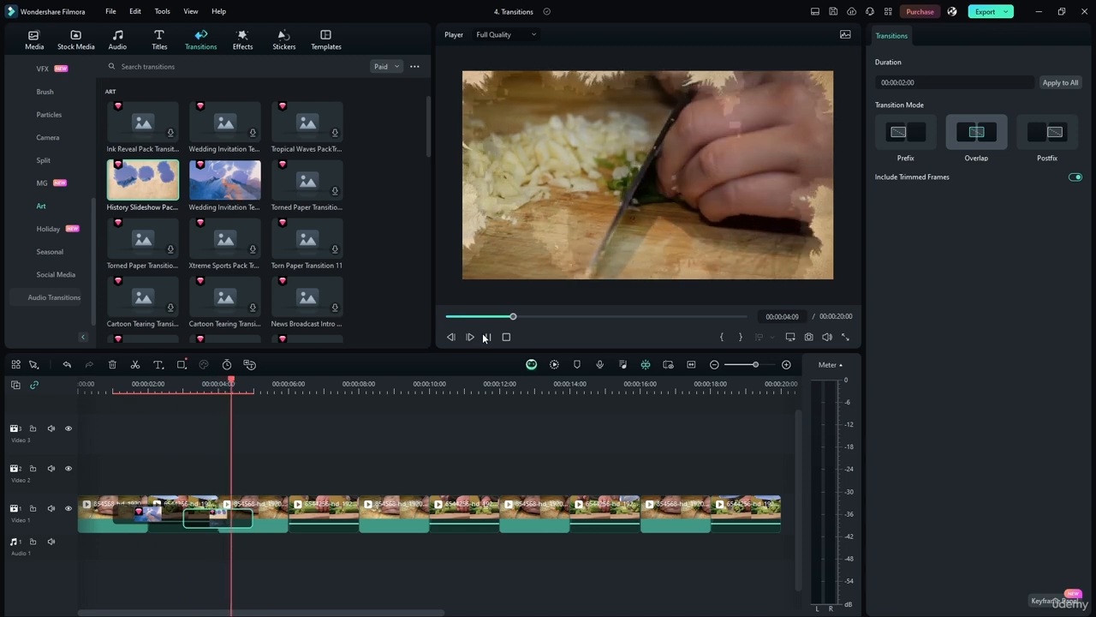
pyautogui.click(486, 337)
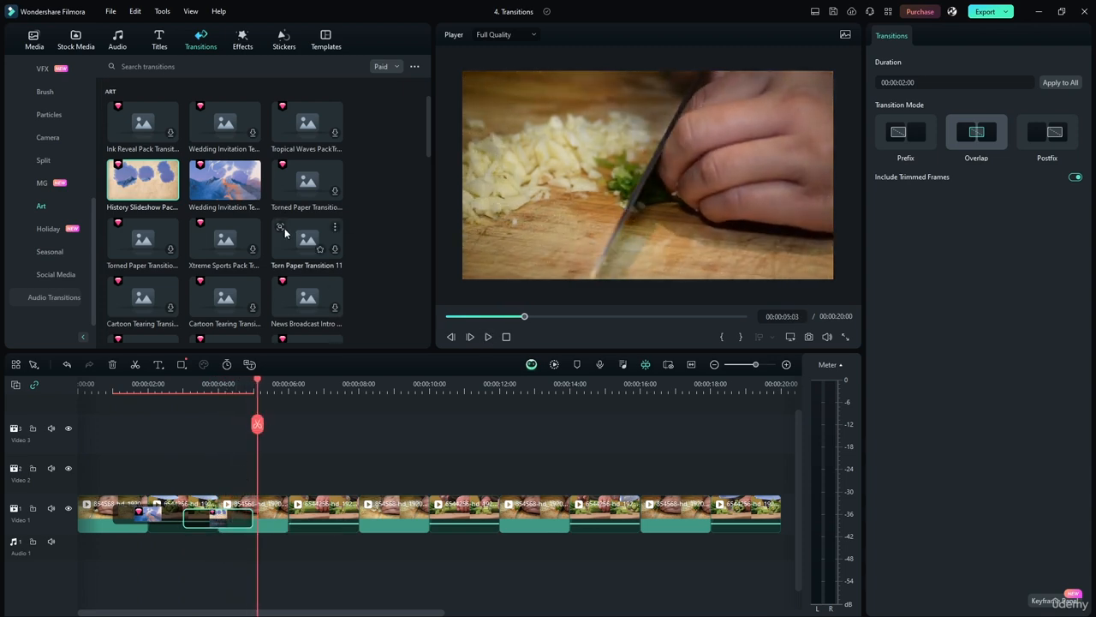
# - Delete the transitions on the second and first cuts of the video track
pyautogui.press('Delete')
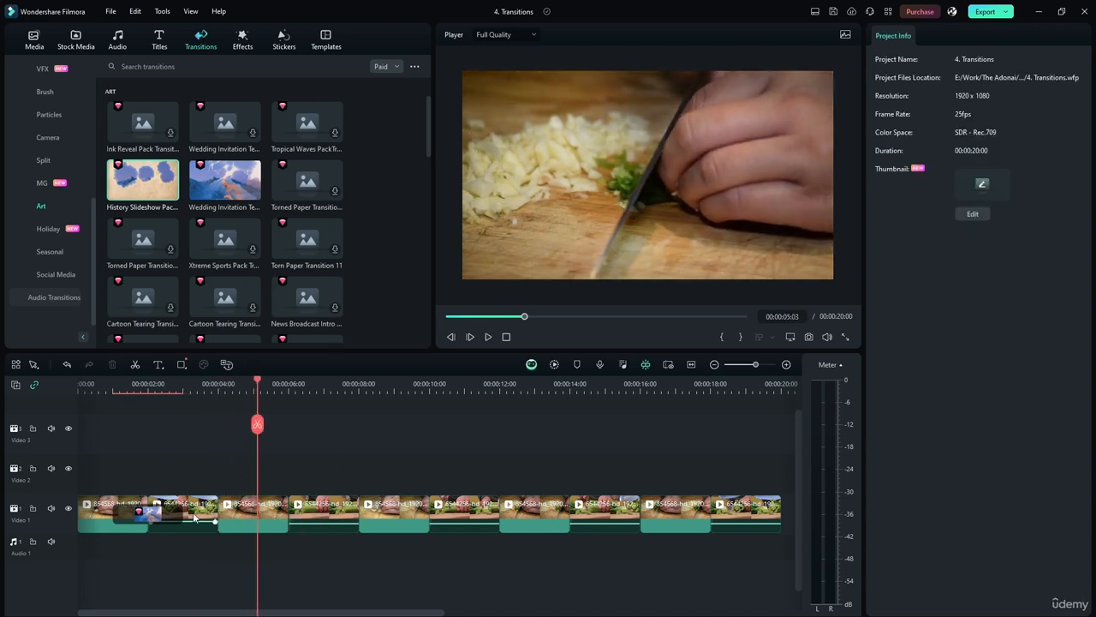
pyautogui.click(156, 517)
pyautogui.press('Delete')
# - Add the first Social Graphic transition from the Social Media category across the first cut and return the playhead to the start
pyautogui.click(41, 273)
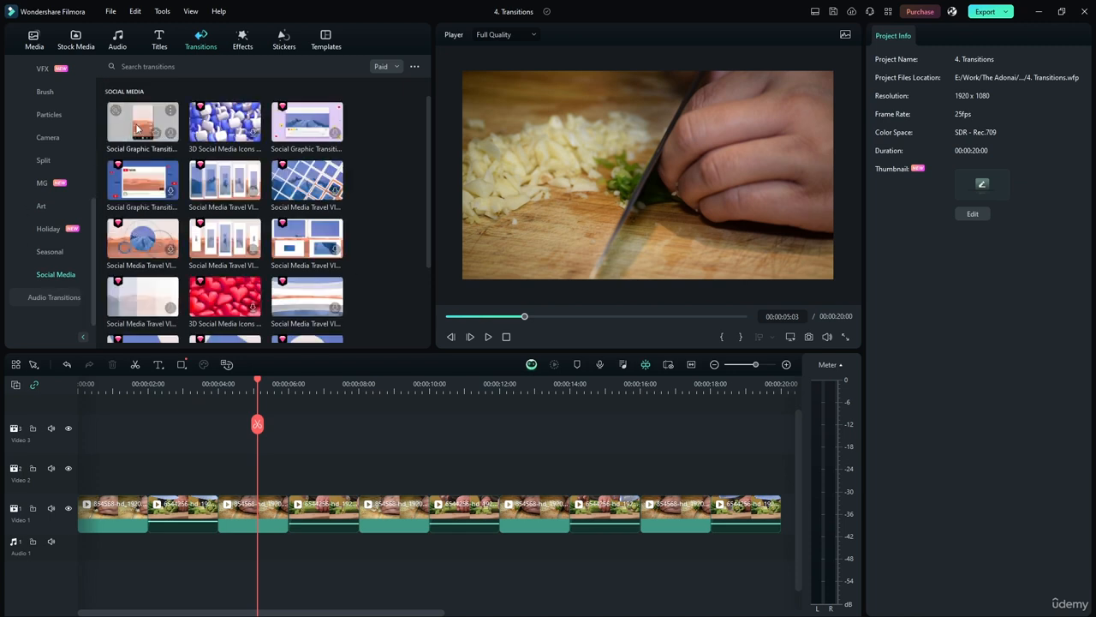
pyautogui.moveTo(136, 128); pyautogui.dragTo(148, 510)
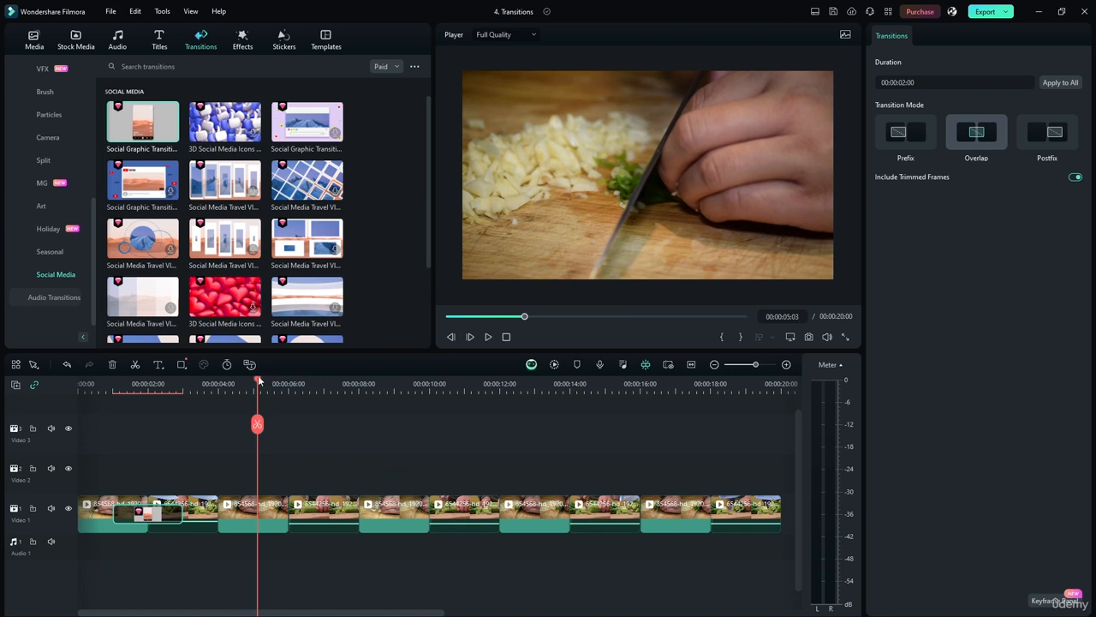
pyautogui.press('Home')
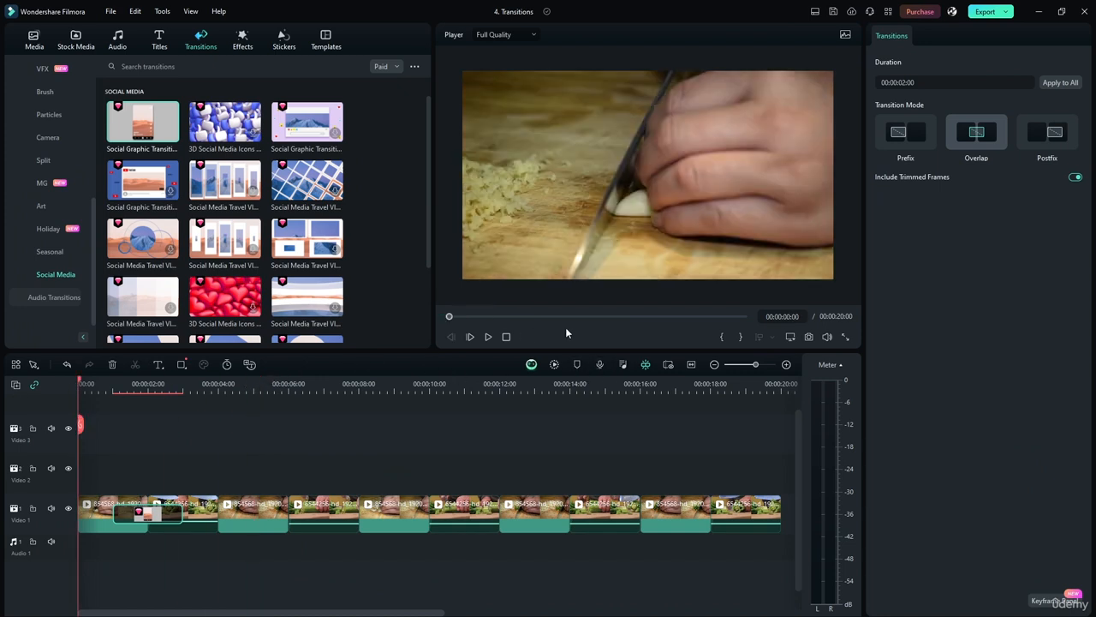
# - Mark an in point at 00:00:01:00 and an out point at 00:00:03:00 around the transition, and render the preview
pyautogui.click(112, 384)
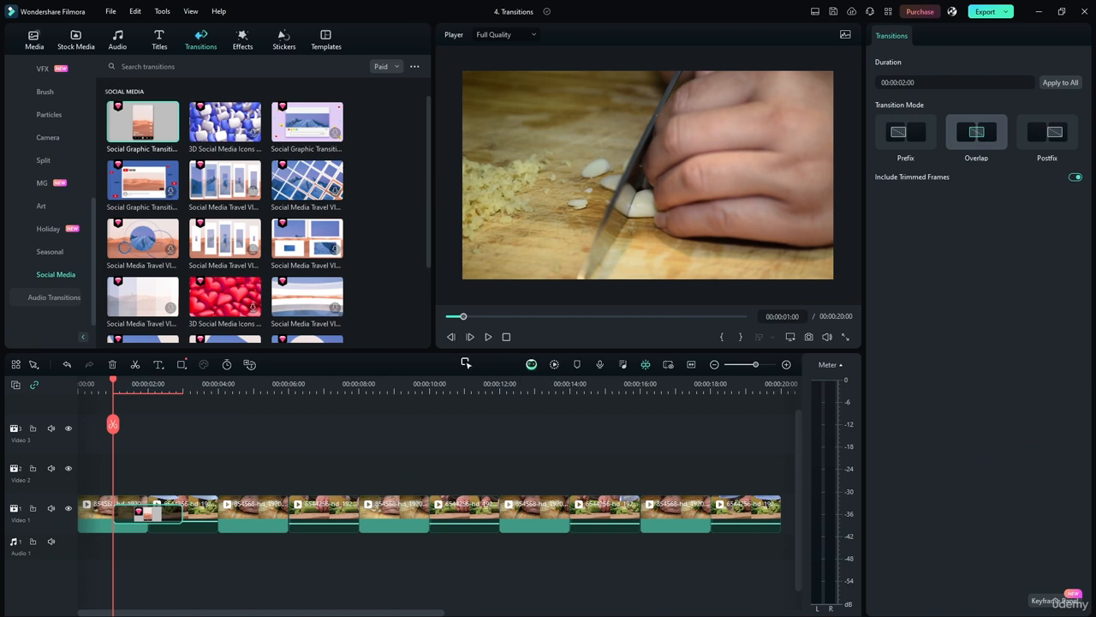
pyautogui.click(720, 336)
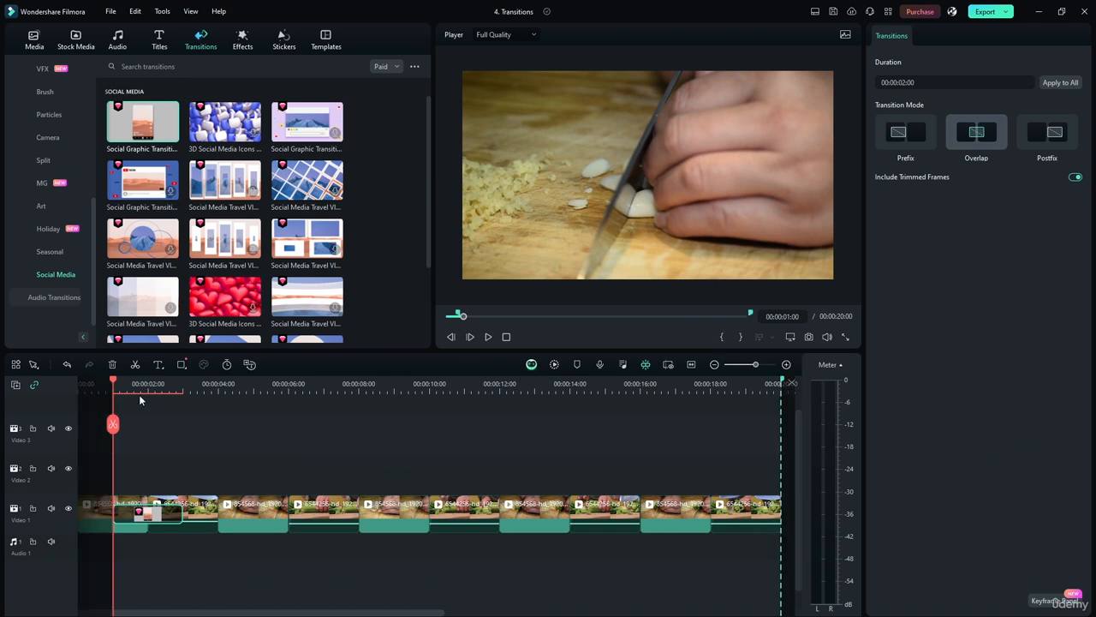
pyautogui.moveTo(112, 381); pyautogui.dragTo(183, 386)
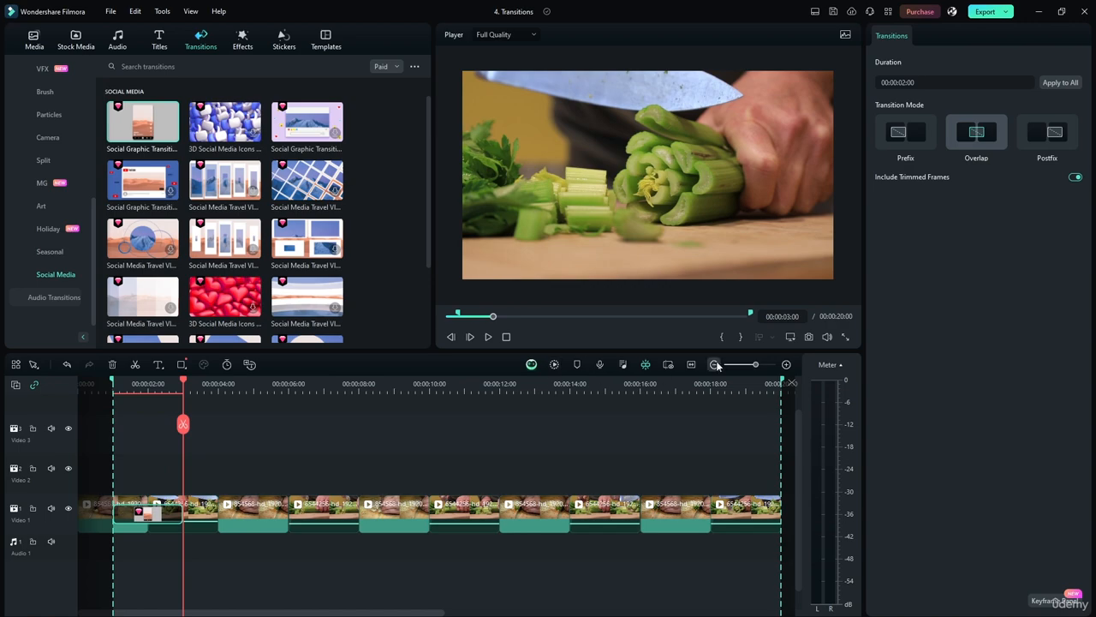
pyautogui.click(742, 338)
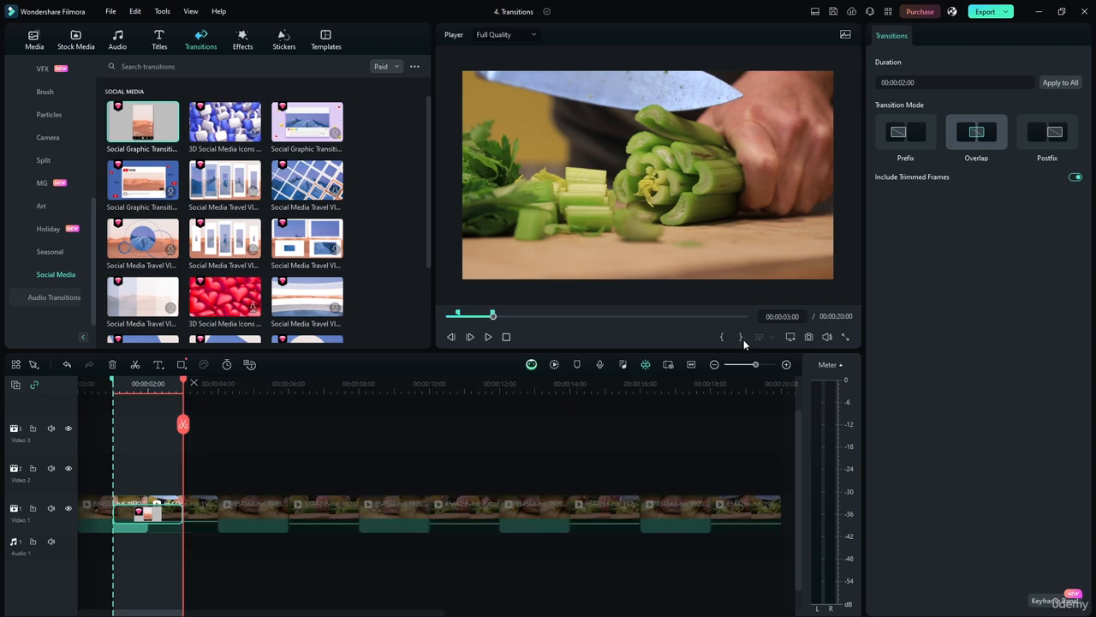
pyautogui.click(553, 364)
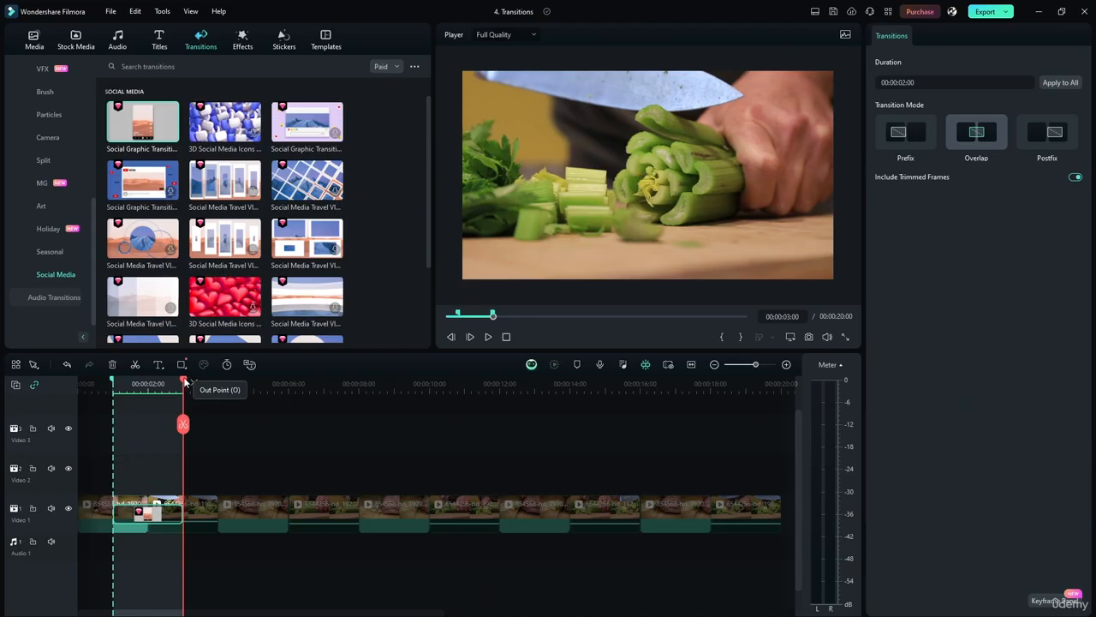
# - Return the playhead to the start, clear the marked in and out range, and deselect the transition
pyautogui.moveTo(185, 385); pyautogui.dragTo(78, 391)
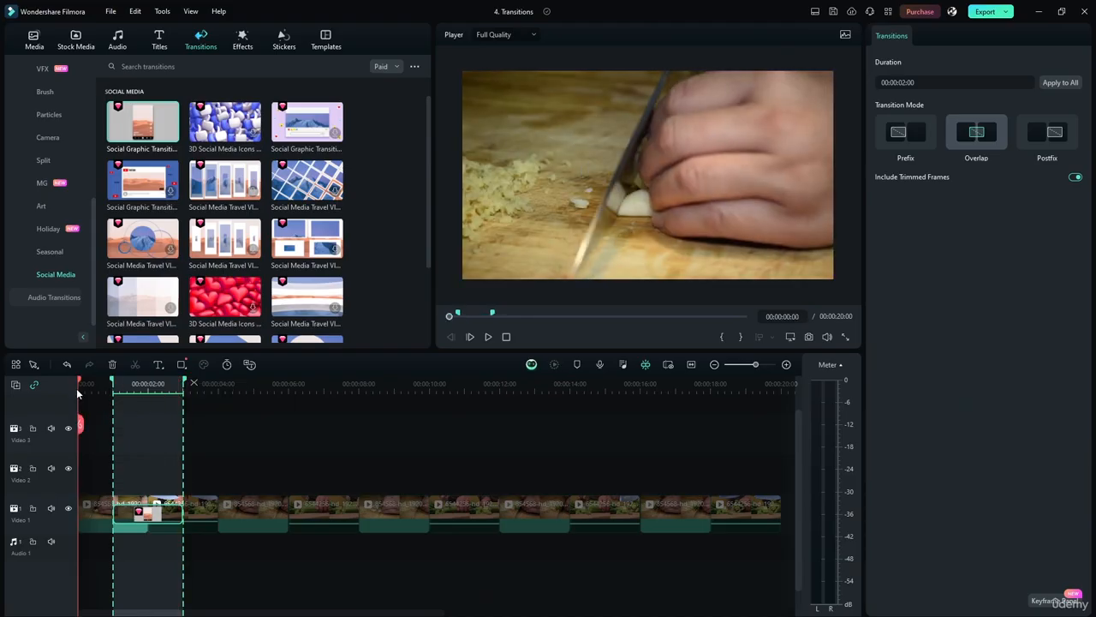
pyautogui.click(741, 336)
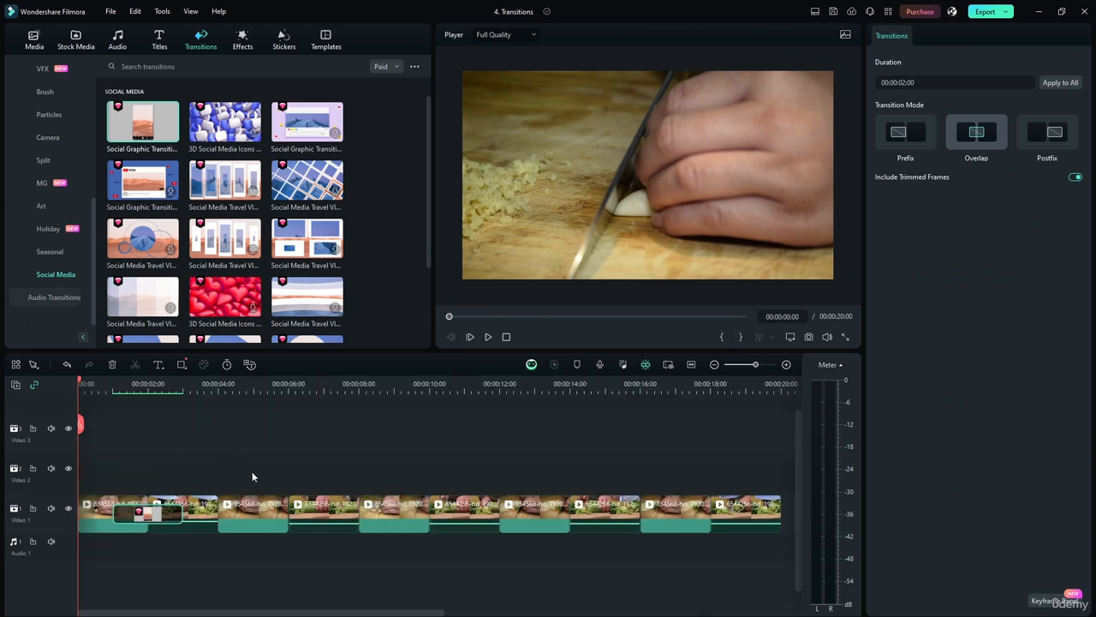
pyautogui.click(129, 454)
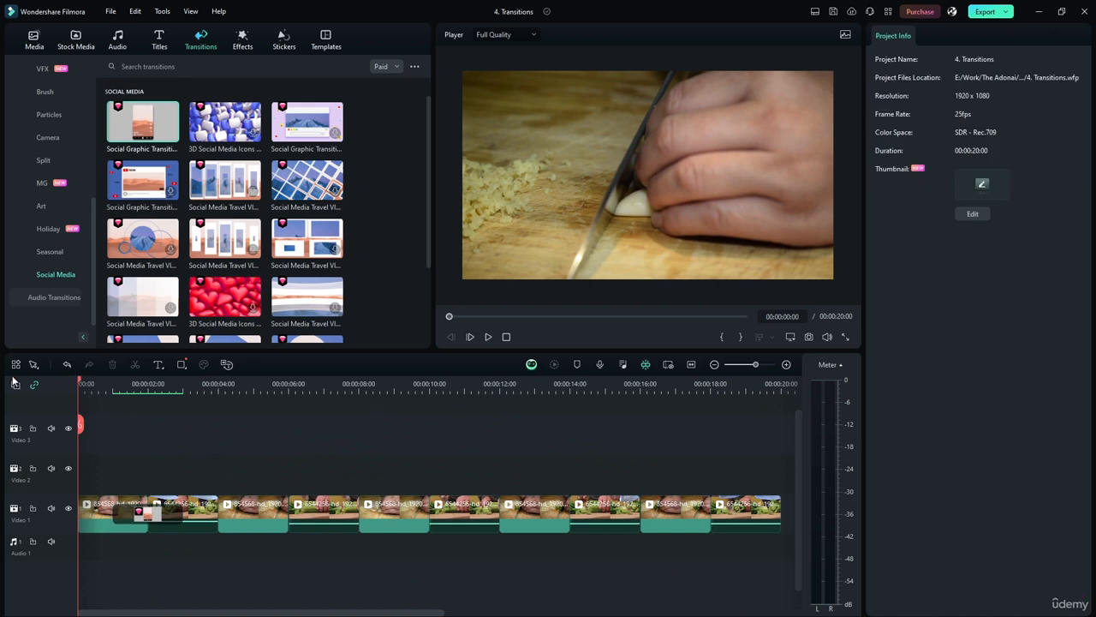
# - Play the sequence twice from the start to preview the Social Graphic transition on the first cut
pyautogui.click(487, 336)
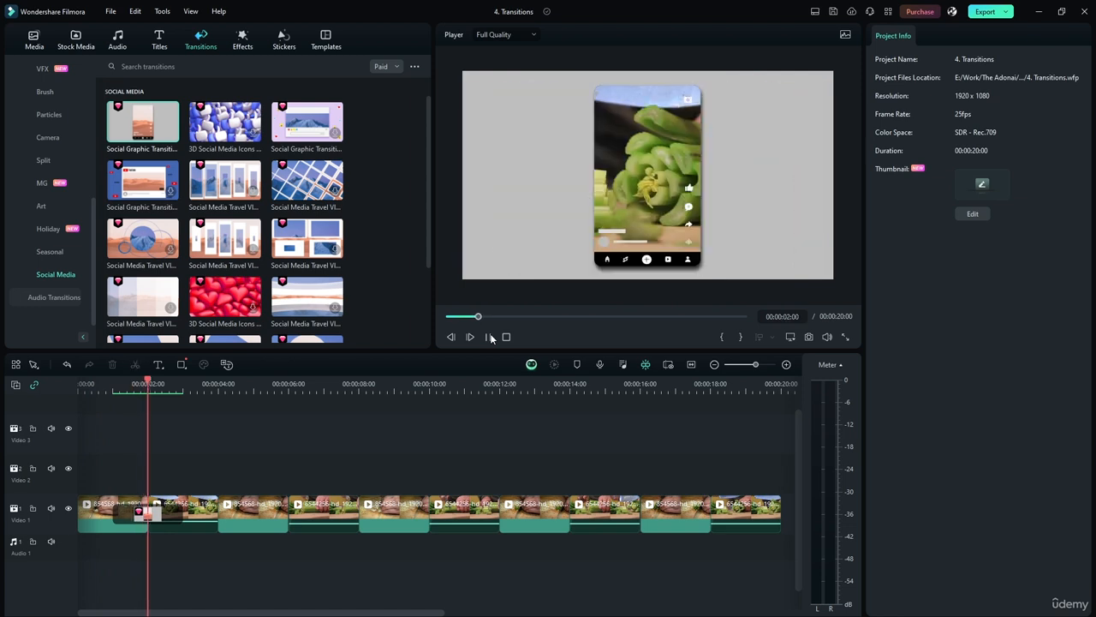
pyautogui.click(491, 338)
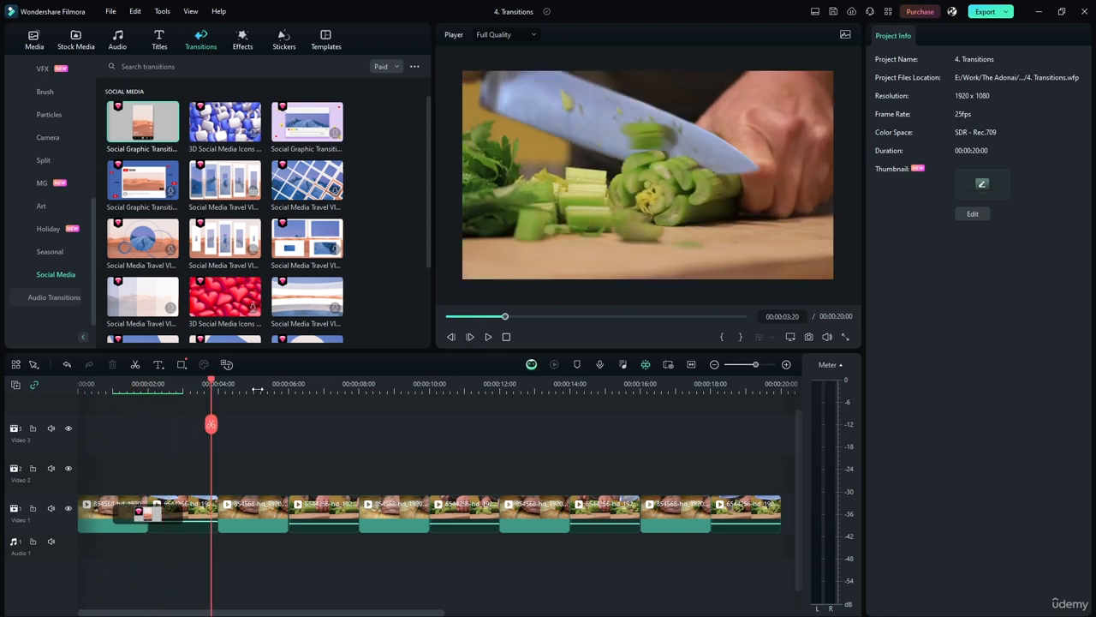
pyautogui.moveTo(214, 384); pyautogui.dragTo(78, 383)
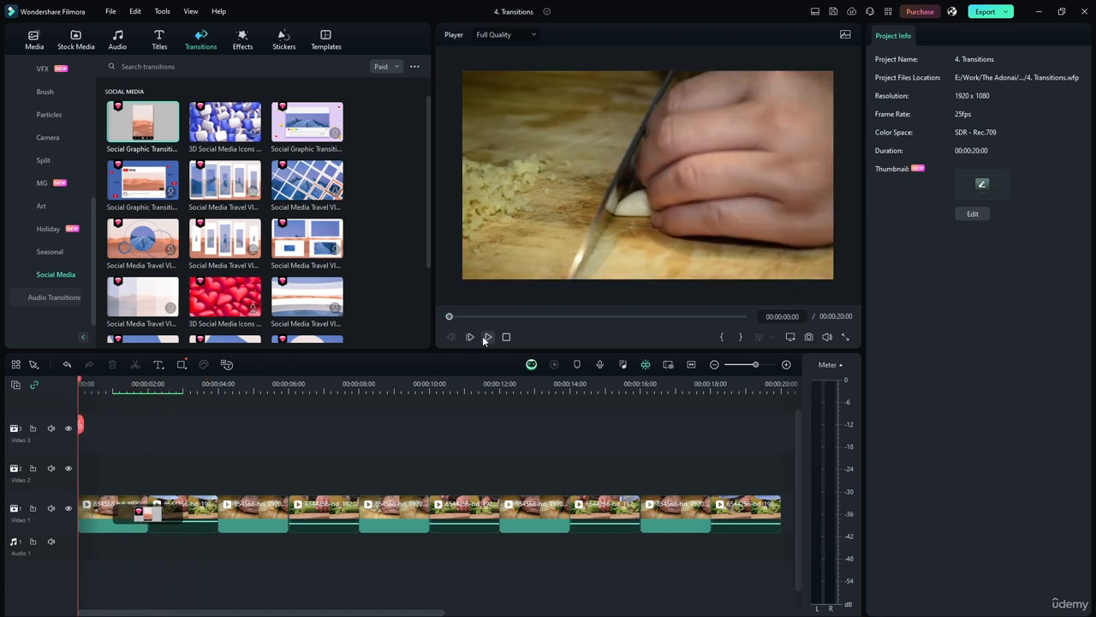
pyautogui.click(484, 336)
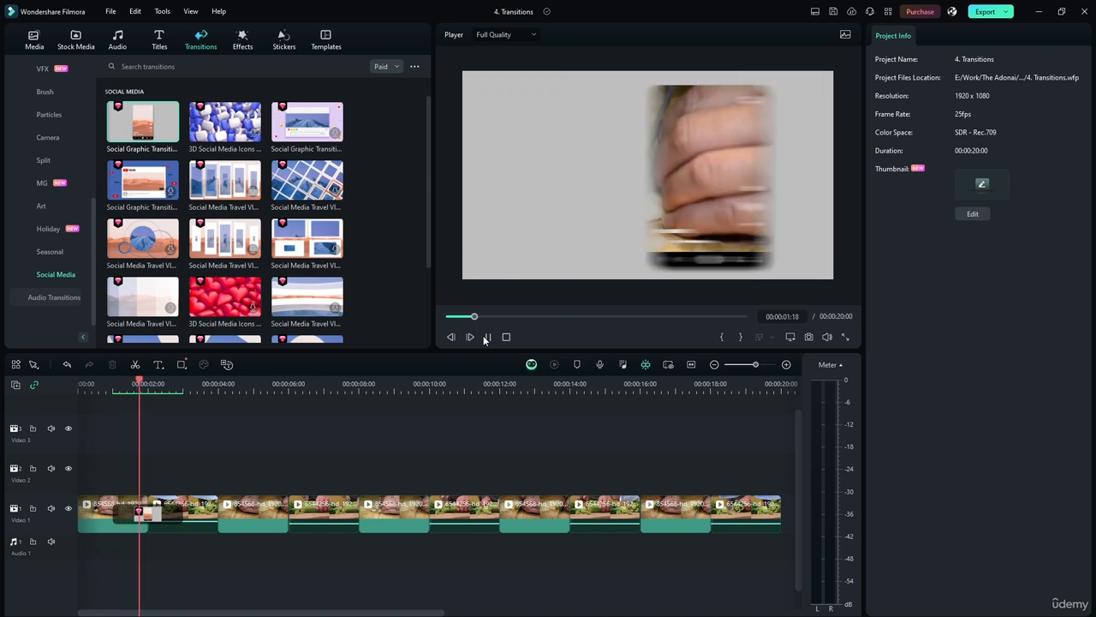
pyautogui.click(485, 336)
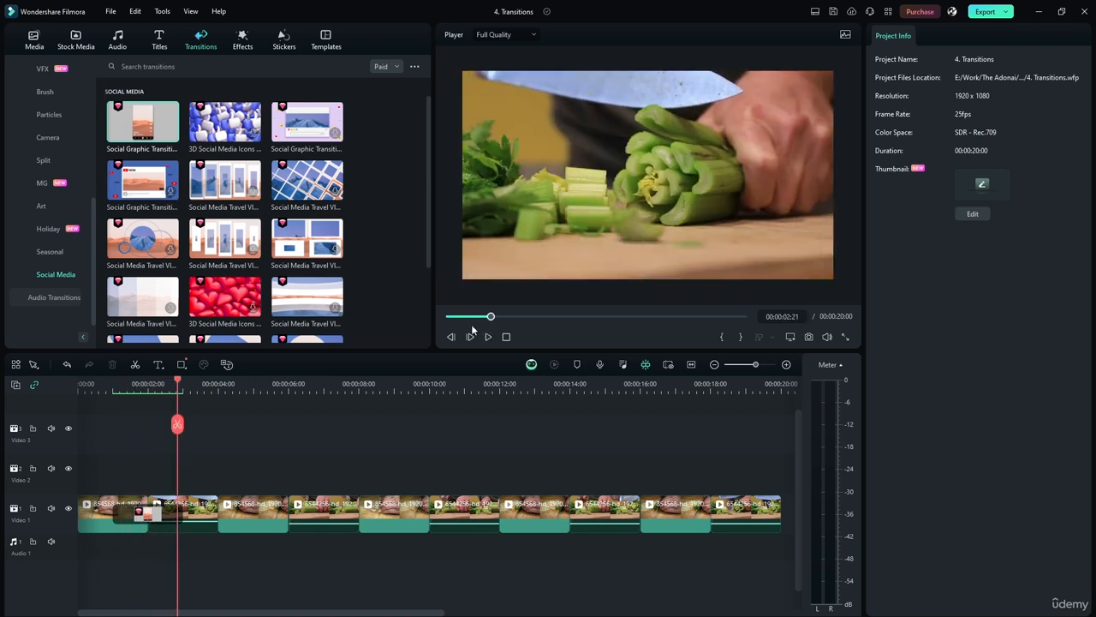
# - Replay the sequence from the start, pausing within the Social Graphic transition to inspect it, and stop after the second cut
pyautogui.moveTo(178, 383); pyautogui.dragTo(79, 383)
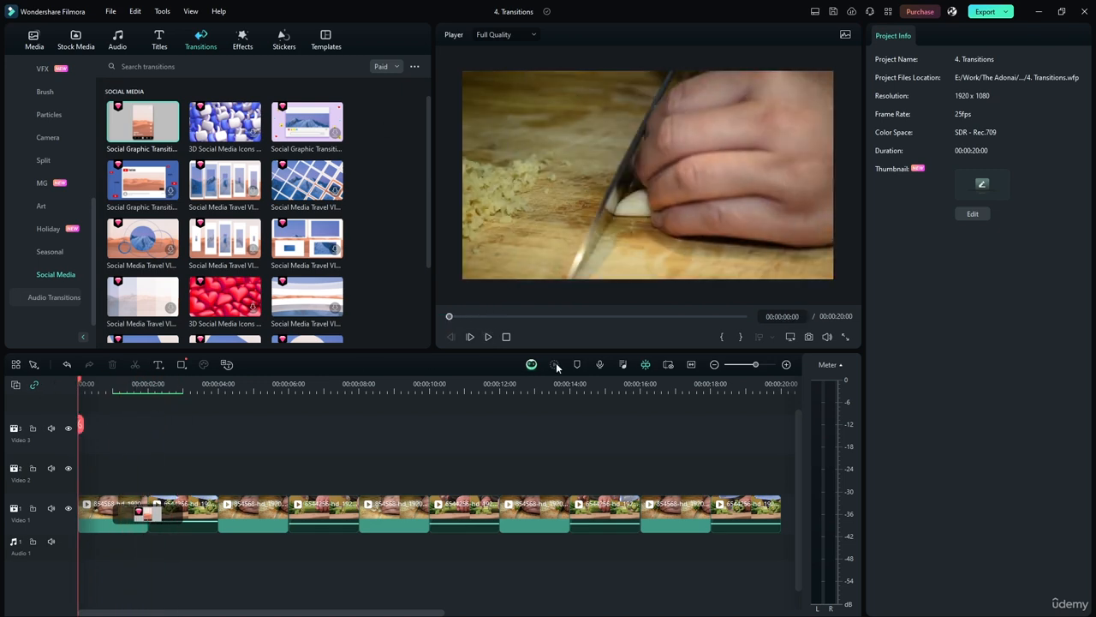
pyautogui.click(485, 336)
pyautogui.click(561, 213)
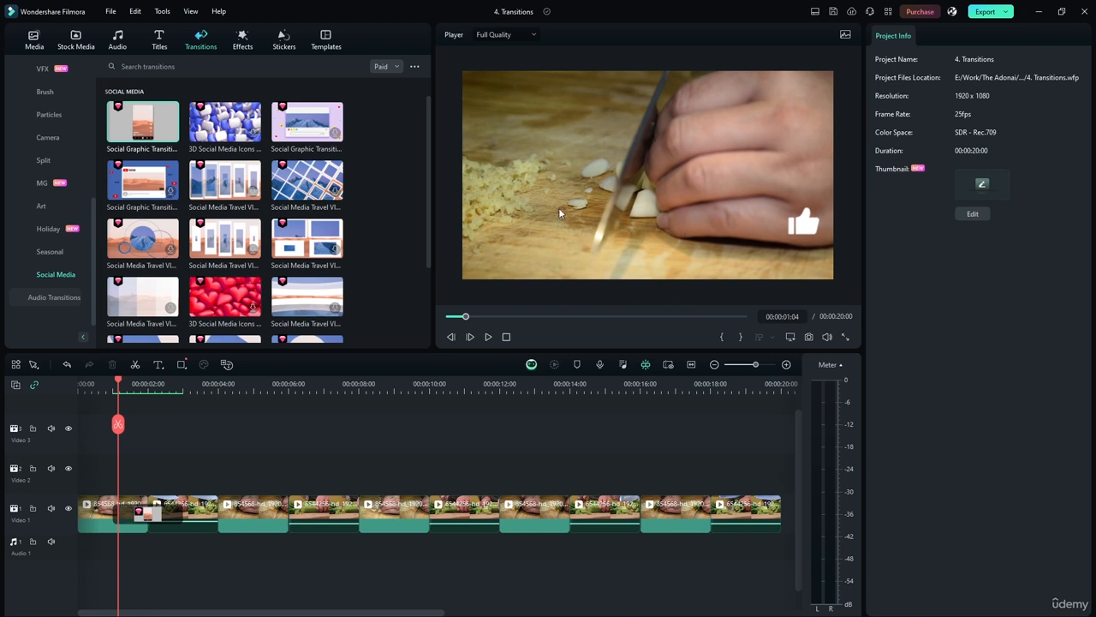
pyautogui.click(487, 336)
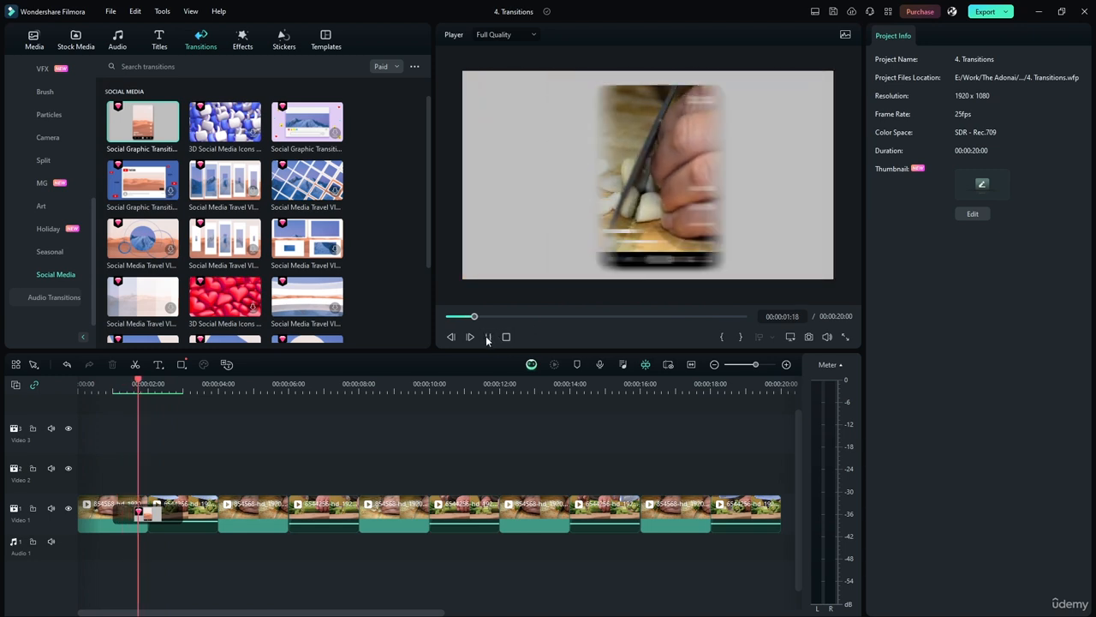
pyautogui.click(487, 336)
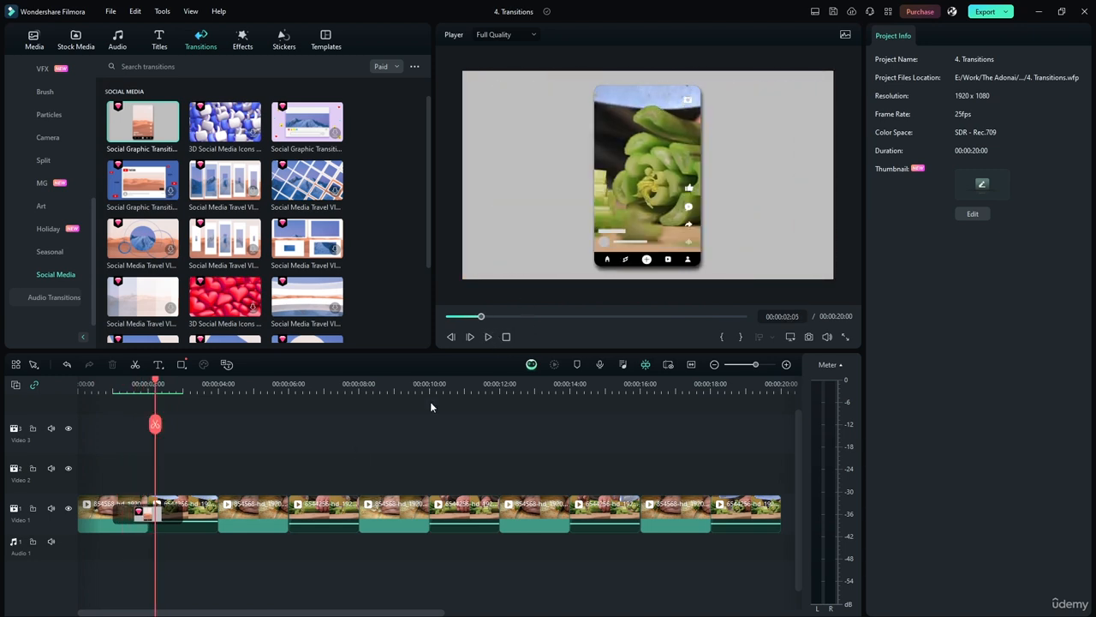
pyautogui.click(487, 336)
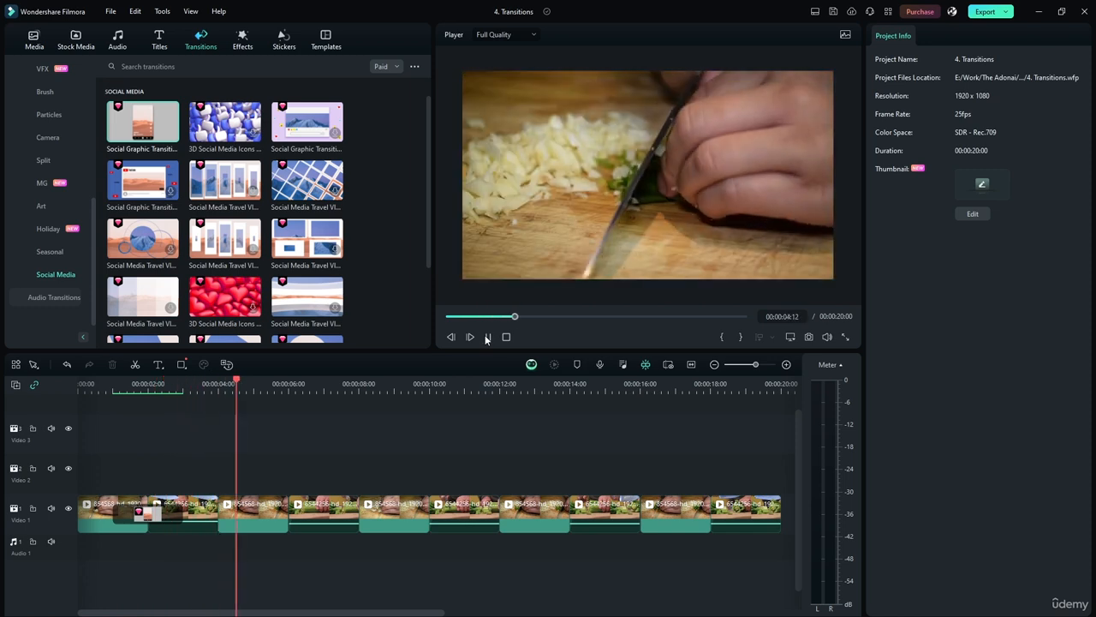
pyautogui.click(486, 336)
# - Delete the Social Graphic transition from the first cut and return the playhead to the start
pyautogui.click(147, 512)
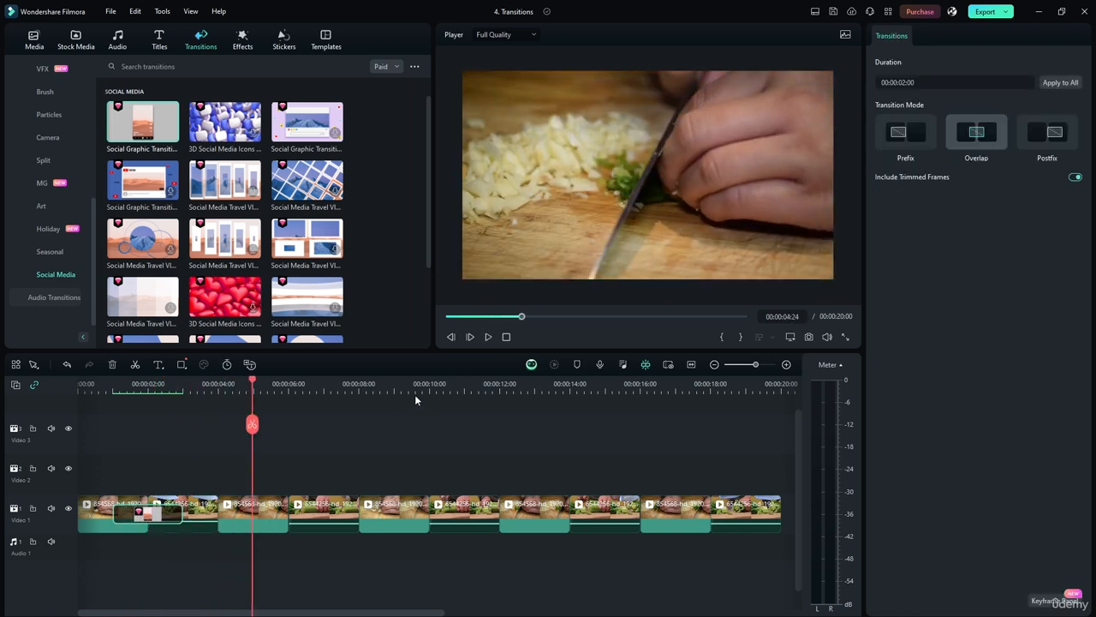
pyautogui.click(401, 421)
pyautogui.moveTo(253, 385); pyautogui.dragTo(66, 384)
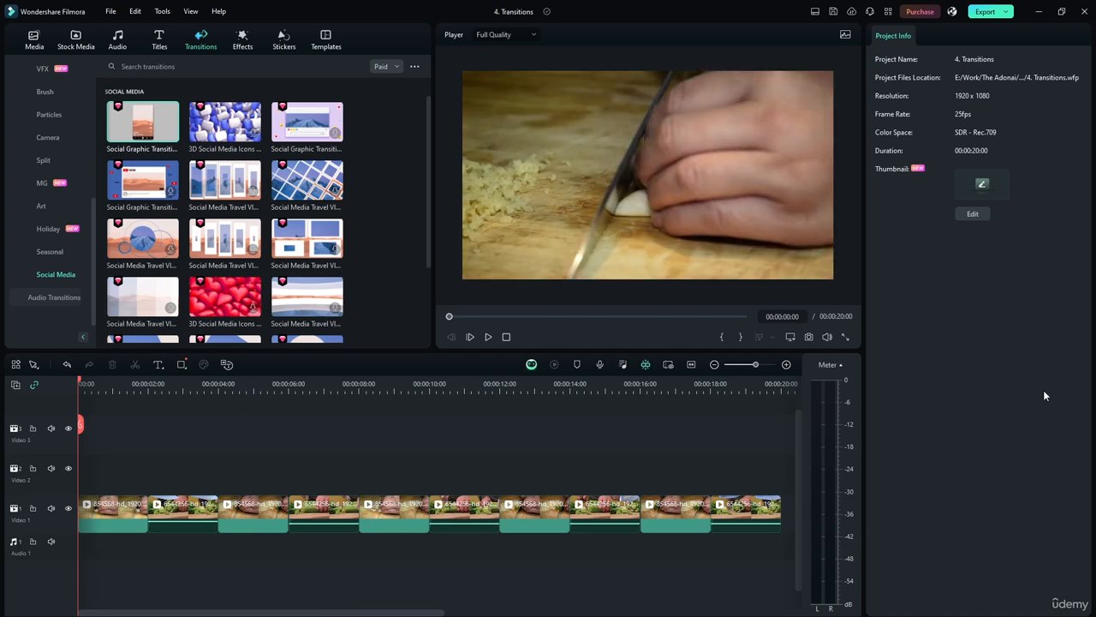
# - Browse the Seasonal transitions and filter the Particles category to free transitions
pyautogui.scroll(2, 183, 163)
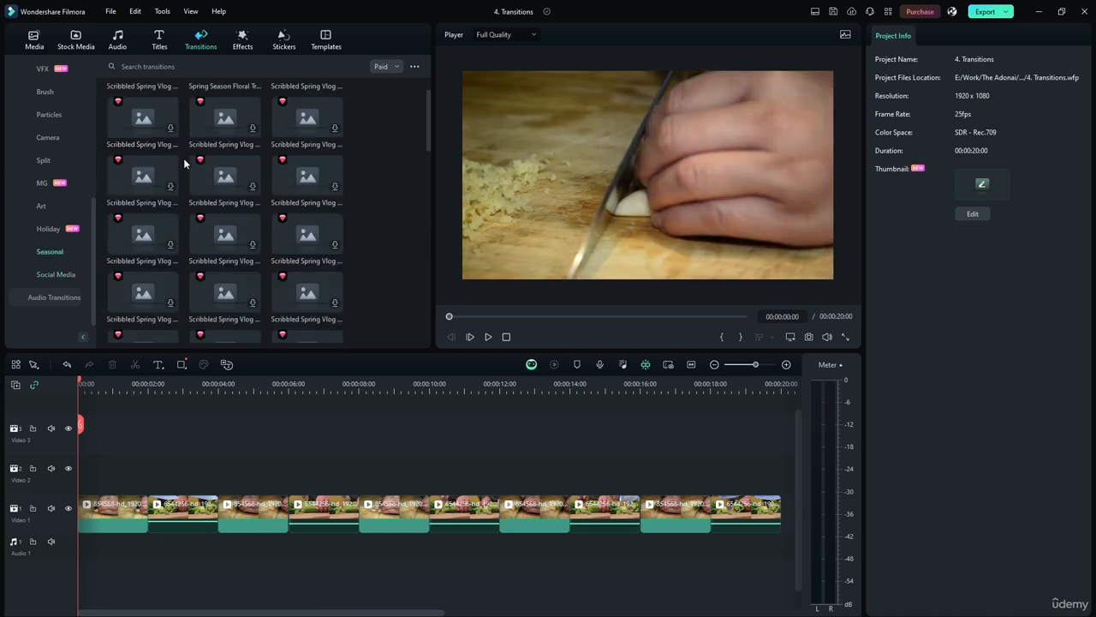
pyautogui.click(53, 115)
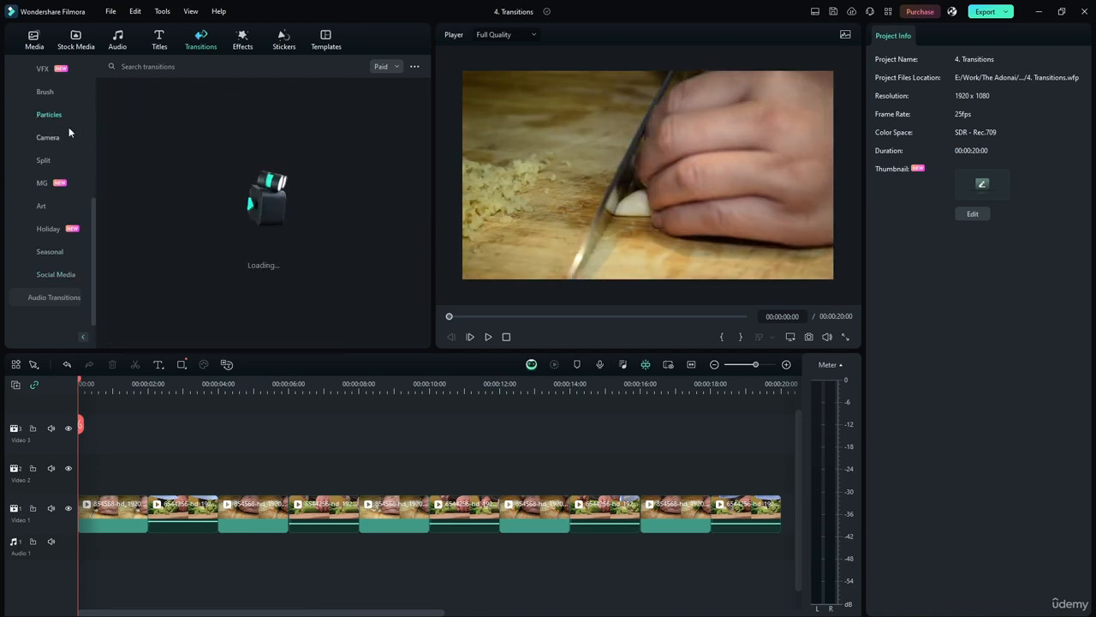
pyautogui.click(382, 67)
pyautogui.click(383, 97)
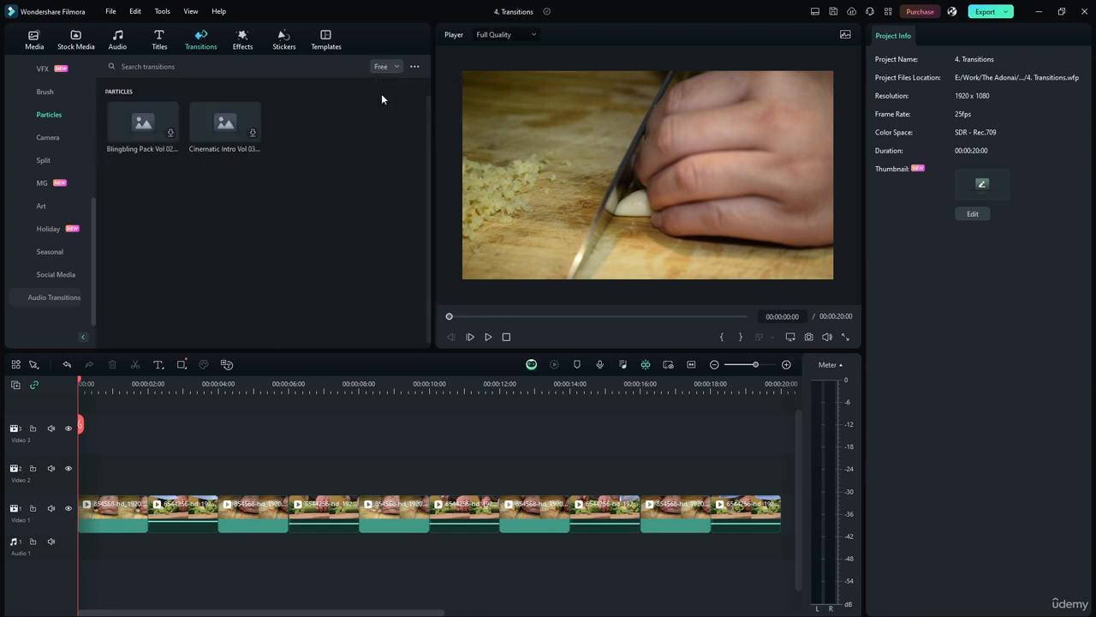
# - Preview free Trending transitions in the player, including Fast Wipe Right, Blur Dissolve 1, Warp Zoom 3, Box Turn 1 and Col Split
pyautogui.scroll(5, 52, 217)
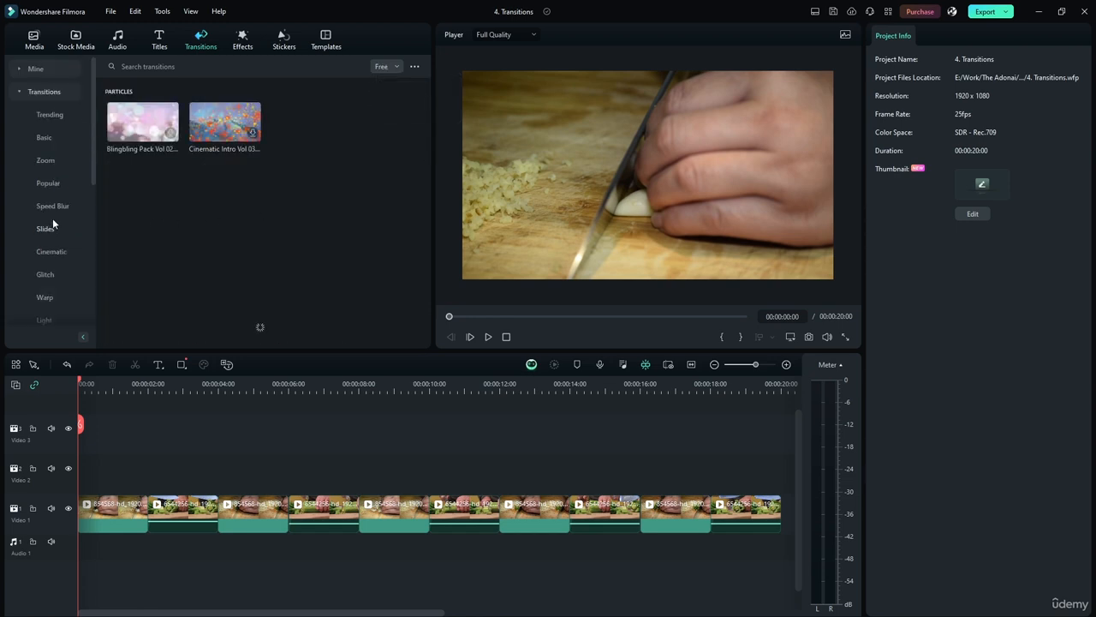
pyautogui.click(55, 116)
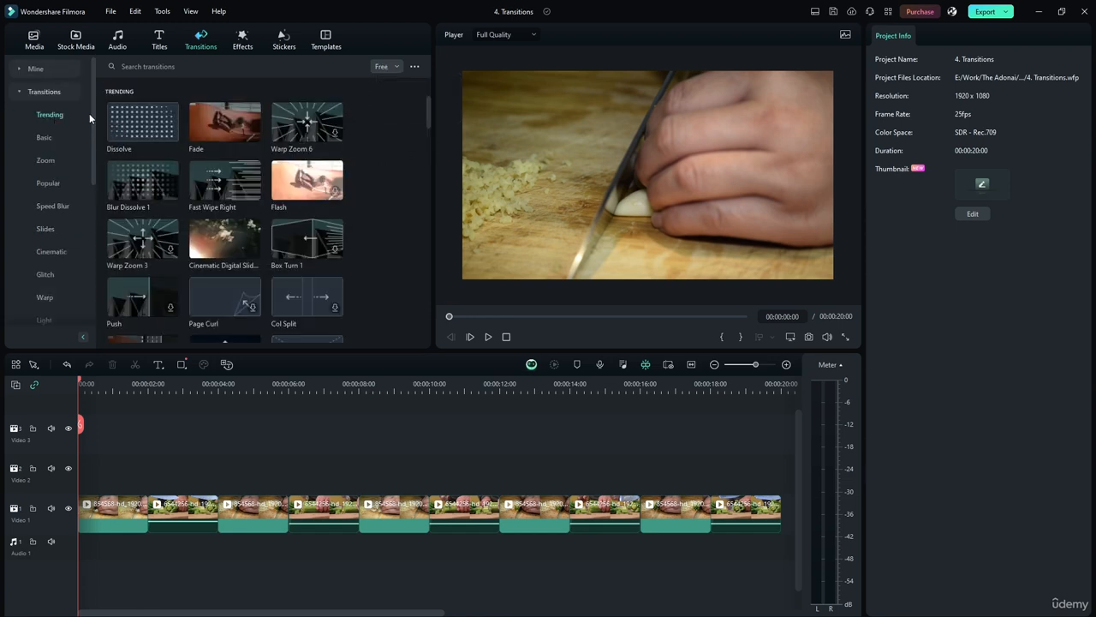
pyautogui.click(312, 128)
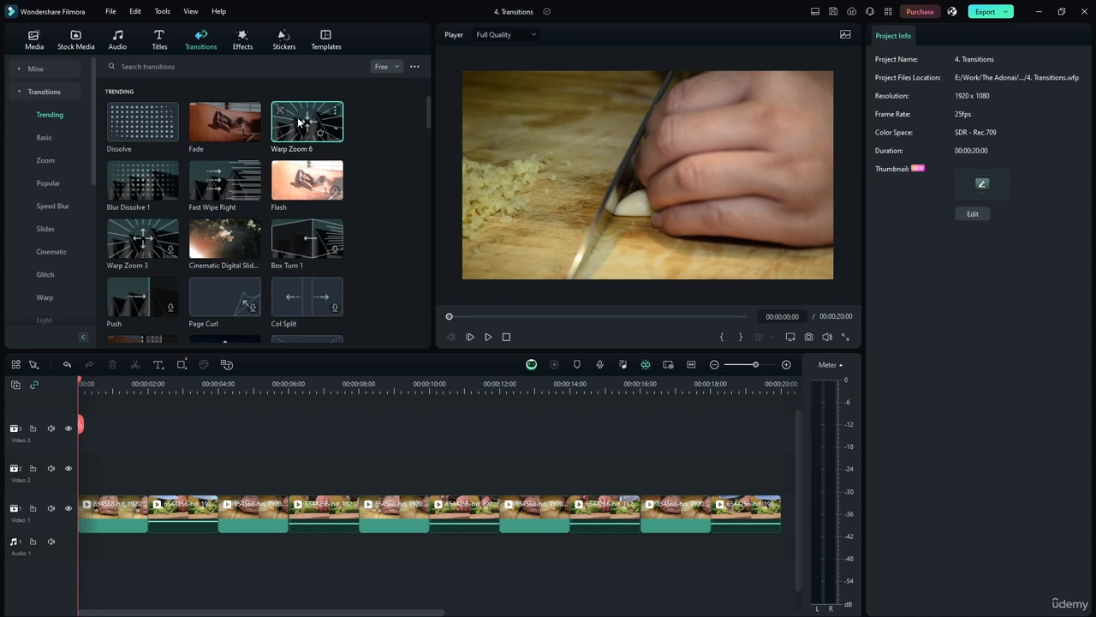
pyautogui.click(141, 182)
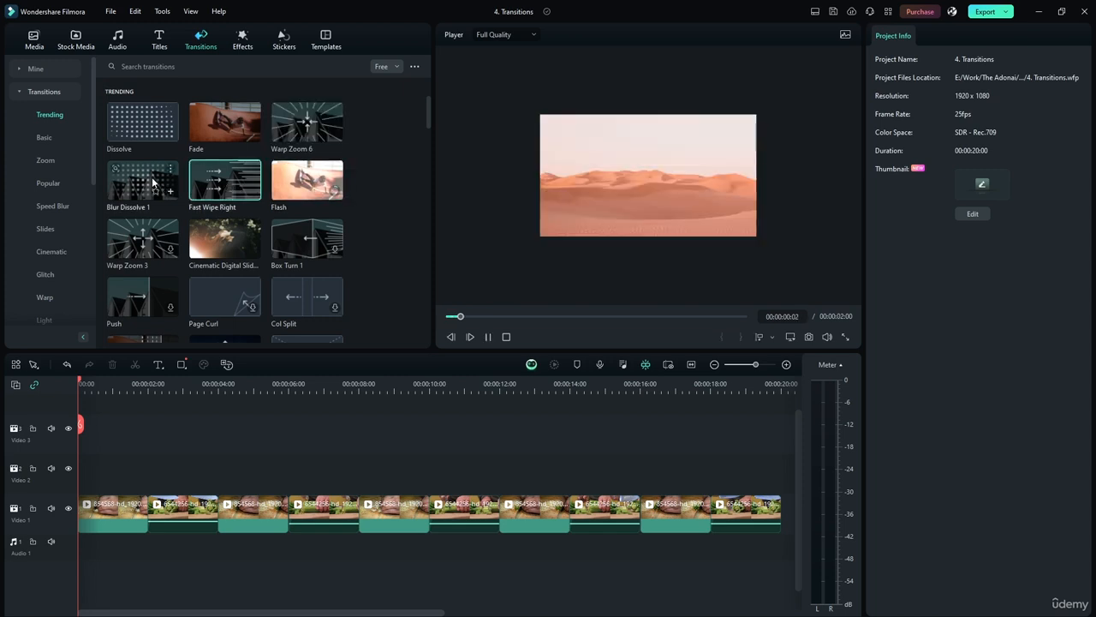
pyautogui.click(135, 226)
pyautogui.click(248, 224)
pyautogui.click(289, 251)
pyautogui.click(281, 293)
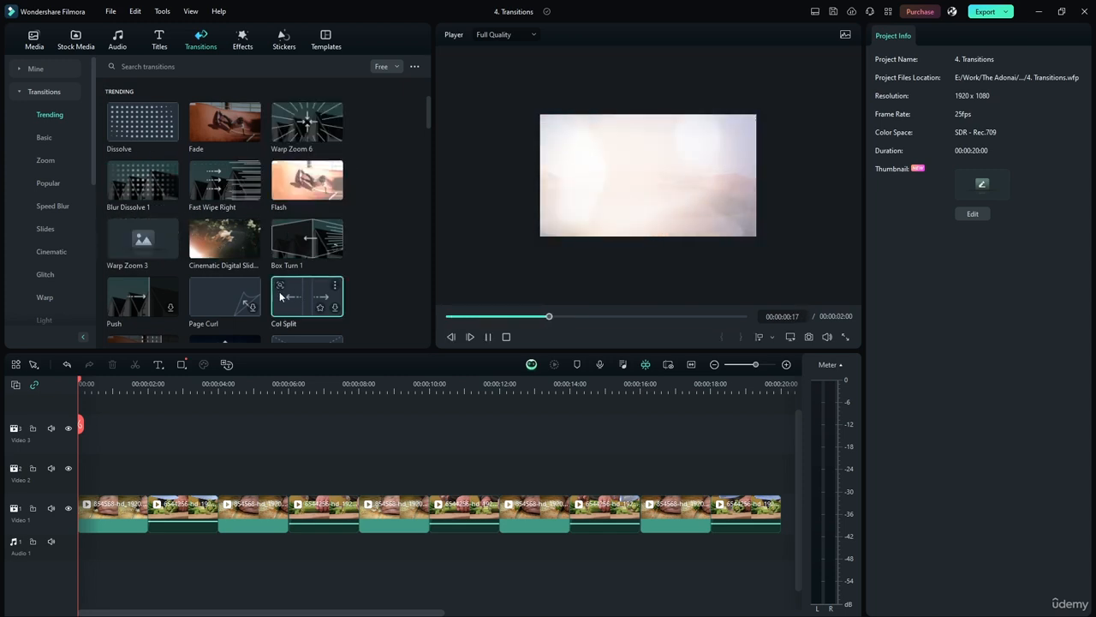
# - Preview more free transitions in the player, including Page Curl, Push, Push Left and Col Split
pyautogui.click(215, 292)
pyautogui.click(129, 288)
pyautogui.scroll(-3, 185, 281)
pyautogui.click(162, 194)
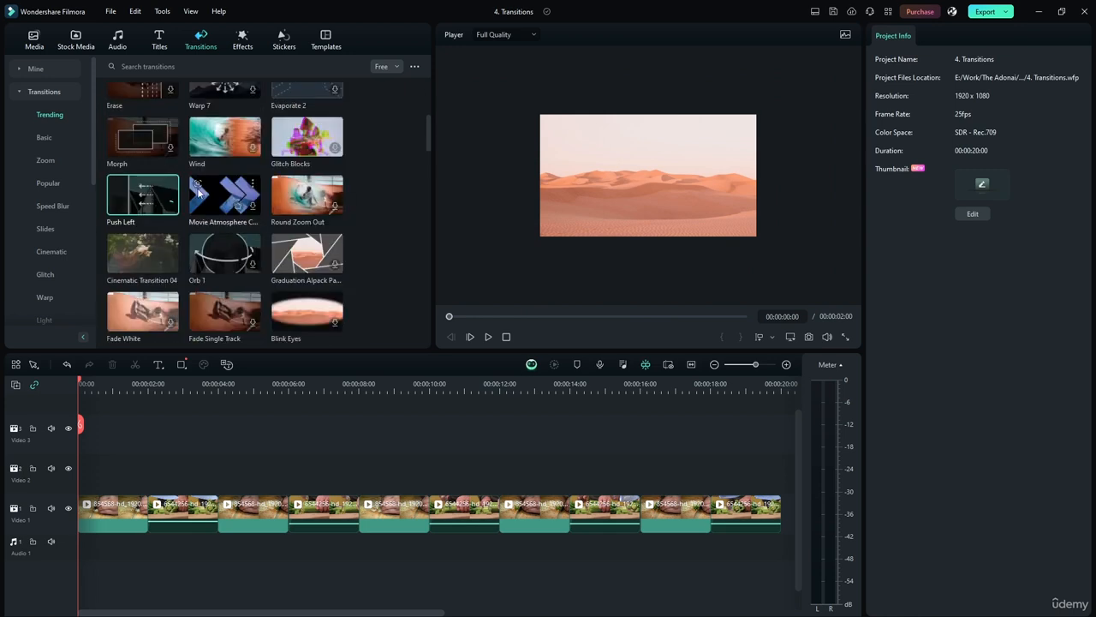
pyautogui.click(53, 90)
pyautogui.click(276, 237)
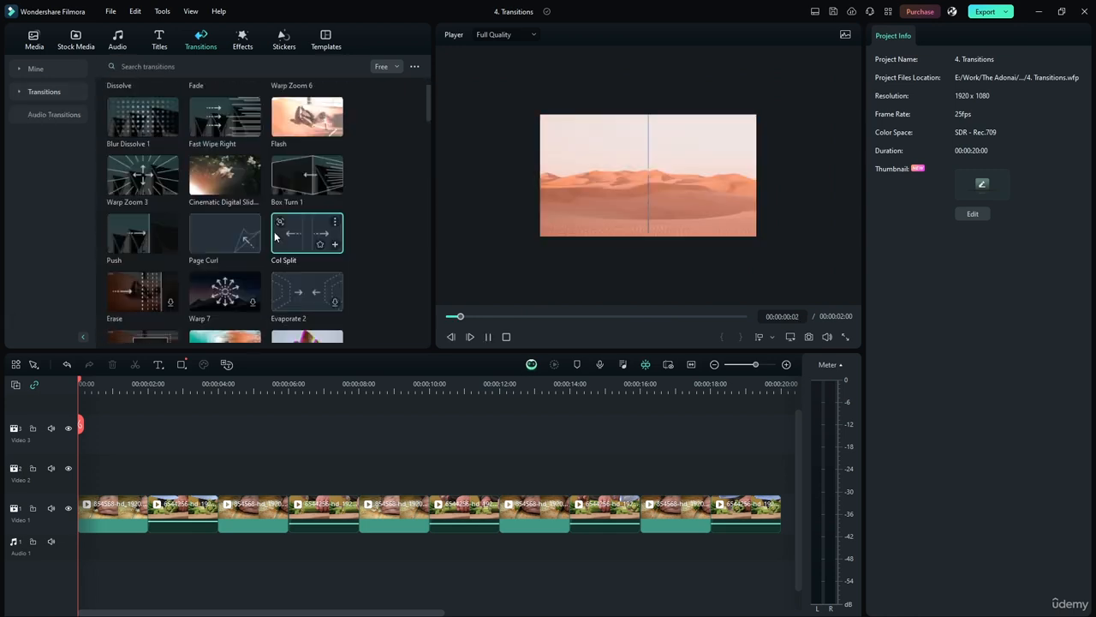
pyautogui.scroll(-3, 274, 237)
# - Apply the Orb 1 transition to the first cut and play the sequence through it
pyautogui.click(225, 252)
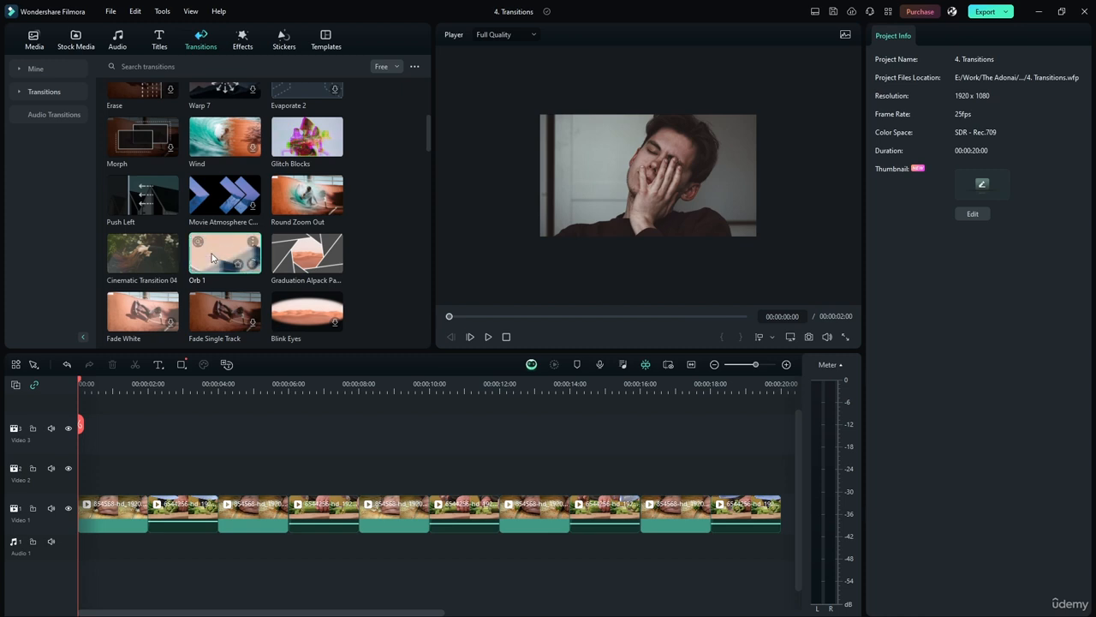
pyautogui.moveTo(218, 255); pyautogui.dragTo(142, 510)
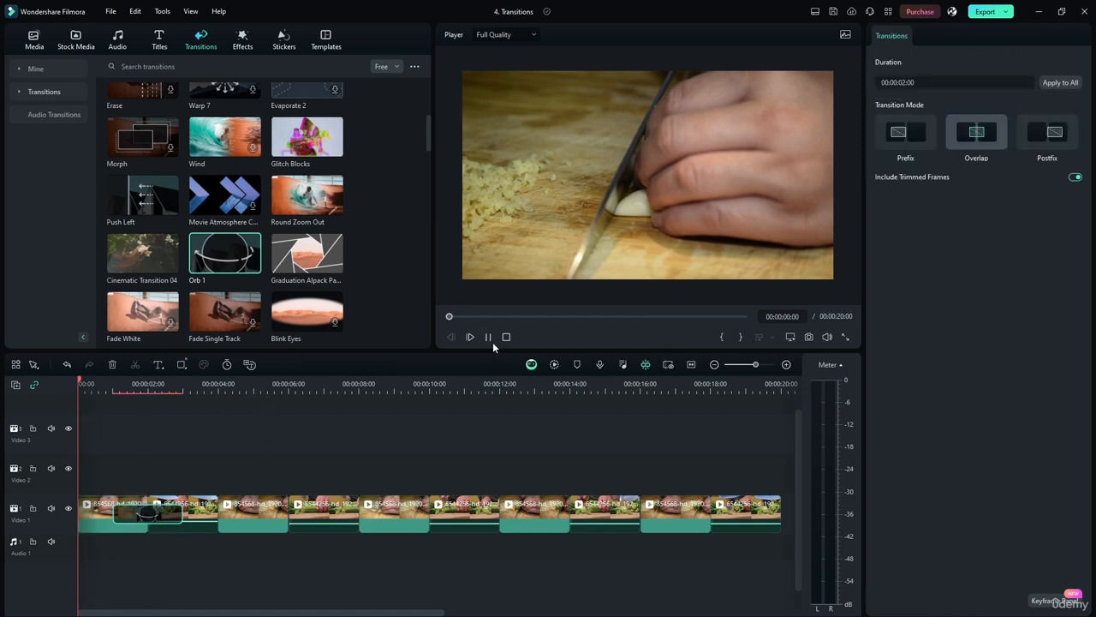
pyautogui.click(490, 339)
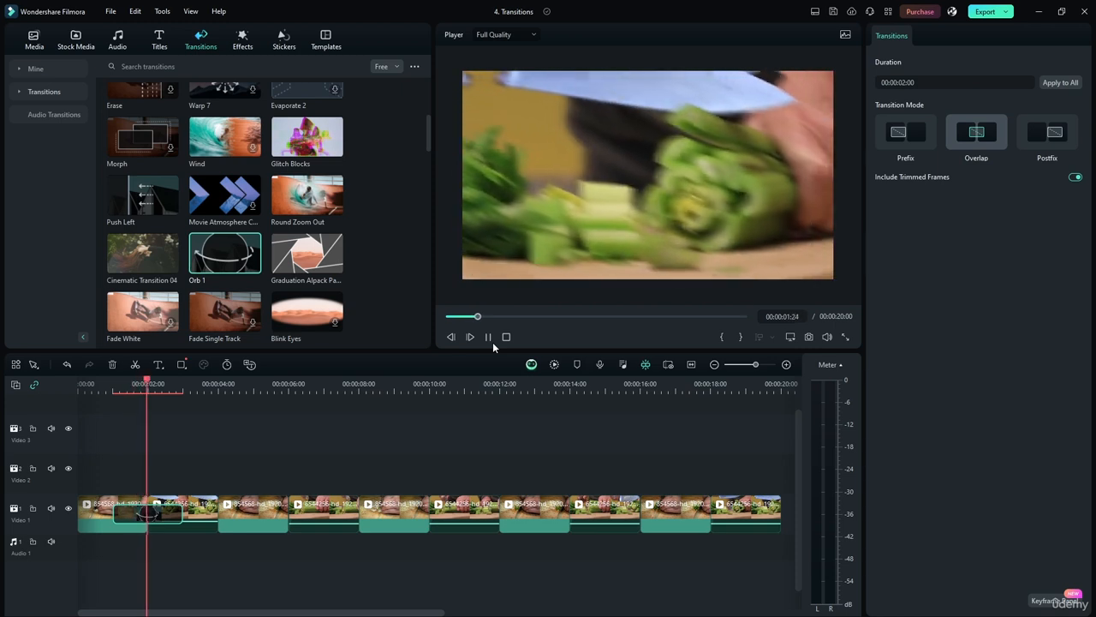
pyautogui.click(488, 337)
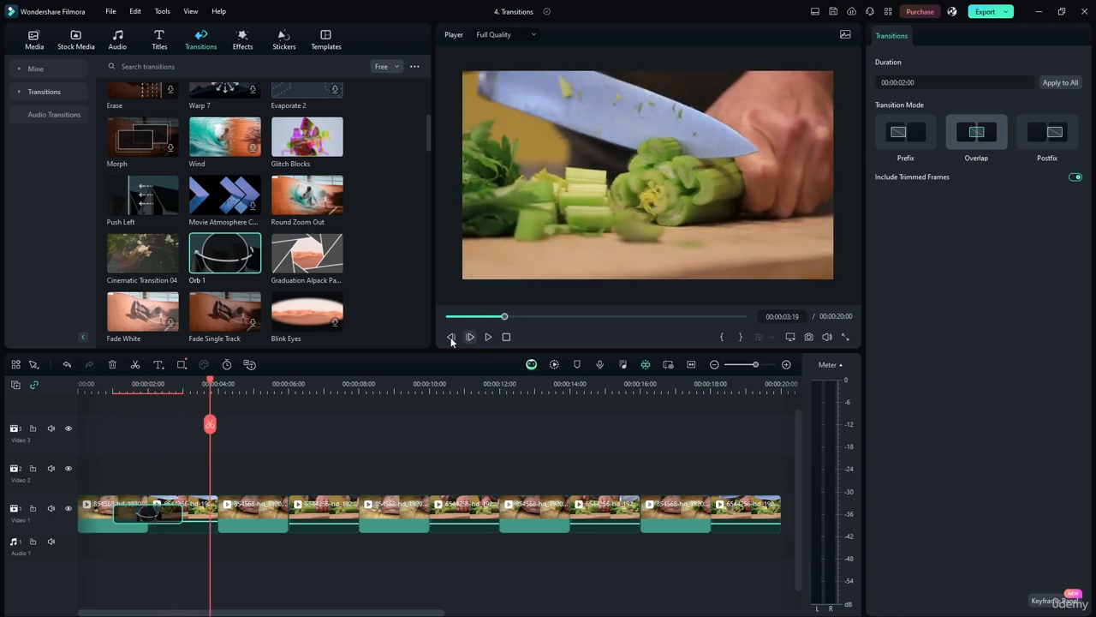
# - Set the Orb 1 transition's duration to 1 second and replay it from the start of the sequence
pyautogui.click(902, 82)
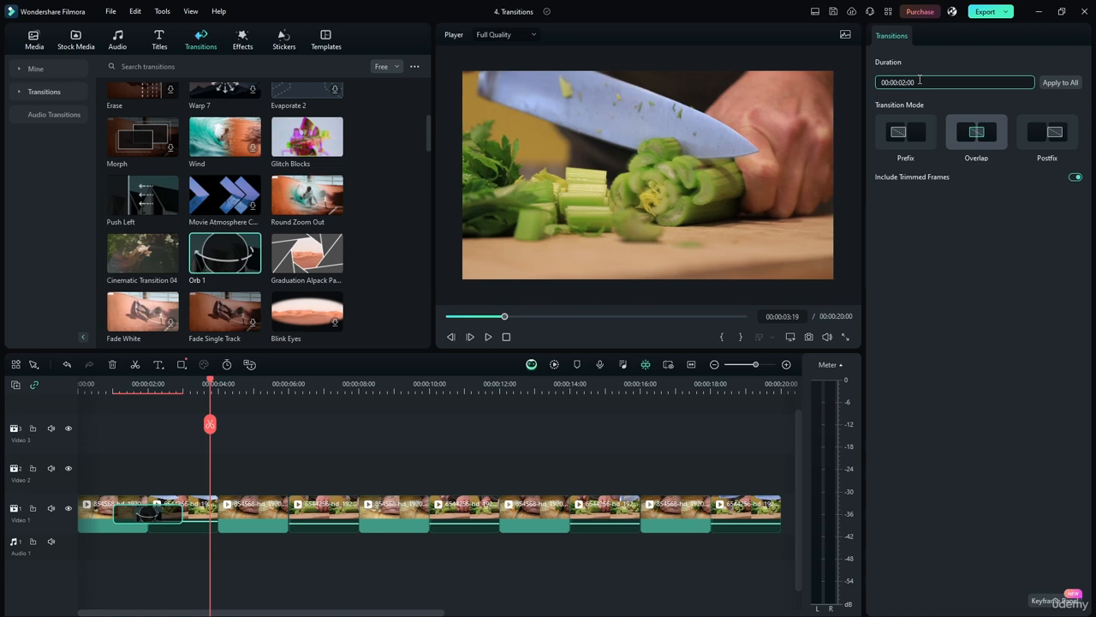
pyautogui.press('Return')
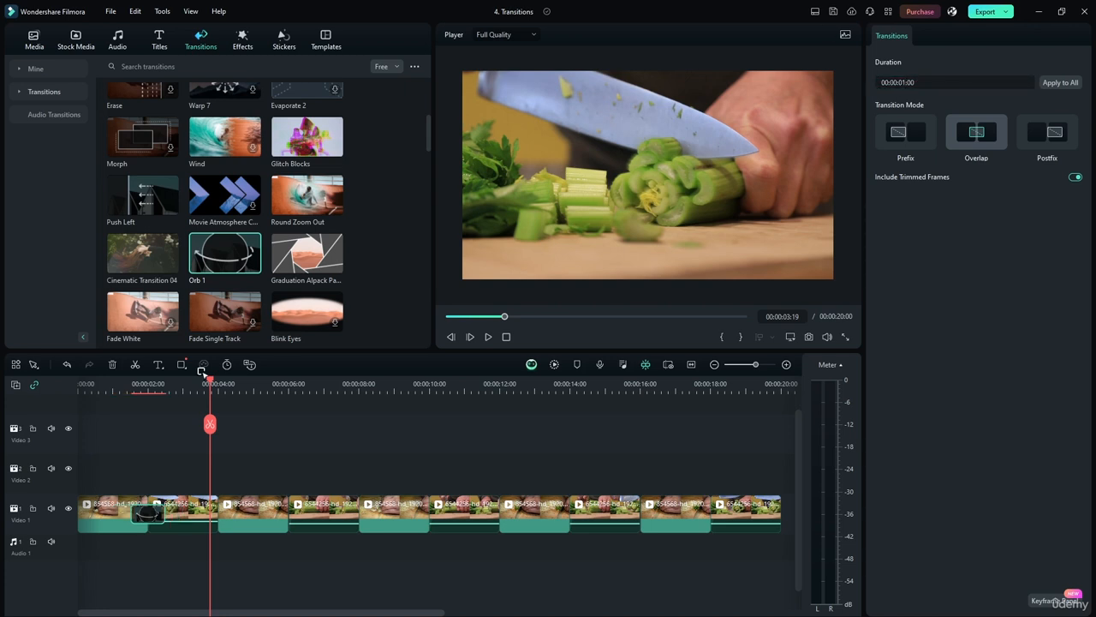
pyautogui.moveTo(210, 381); pyautogui.dragTo(86, 383)
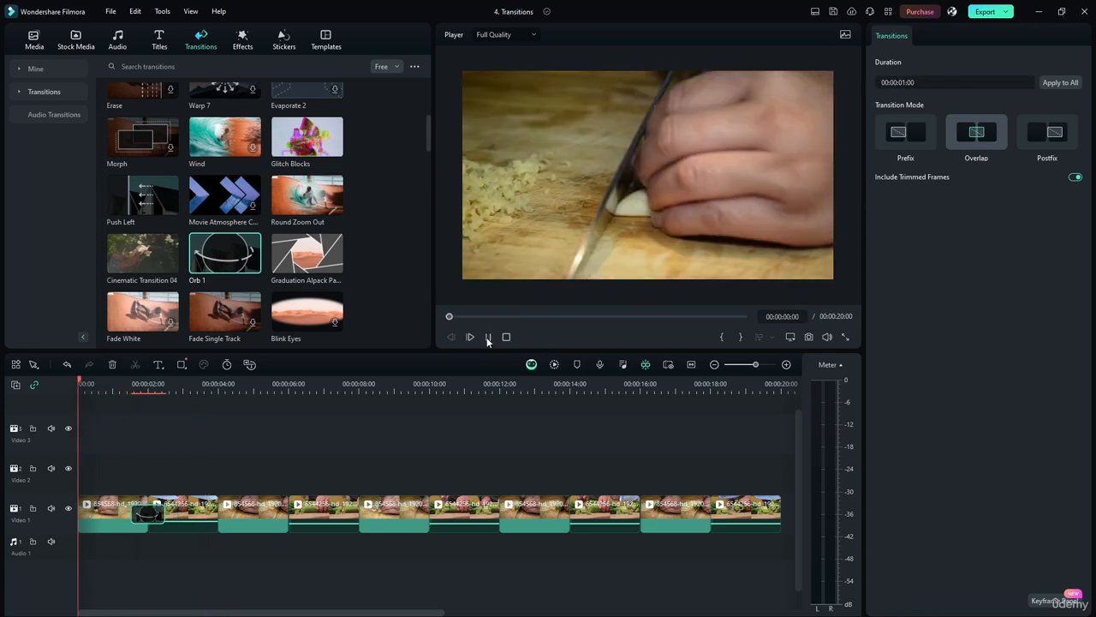
pyautogui.click(487, 337)
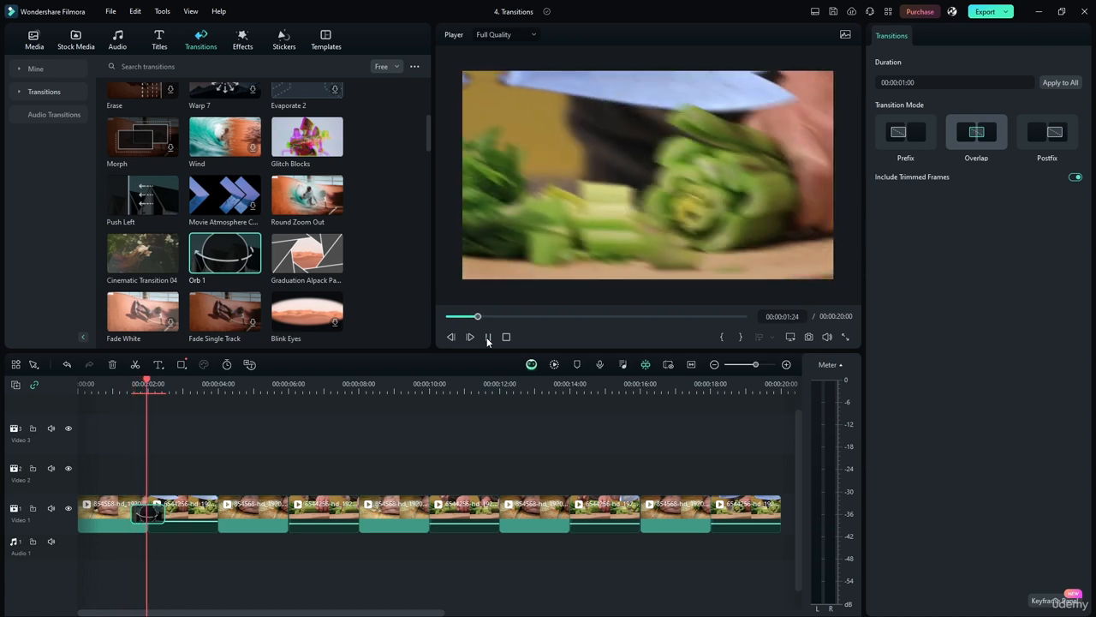
pyautogui.click(487, 338)
pyautogui.moveTo(168, 383); pyautogui.dragTo(12, 383)
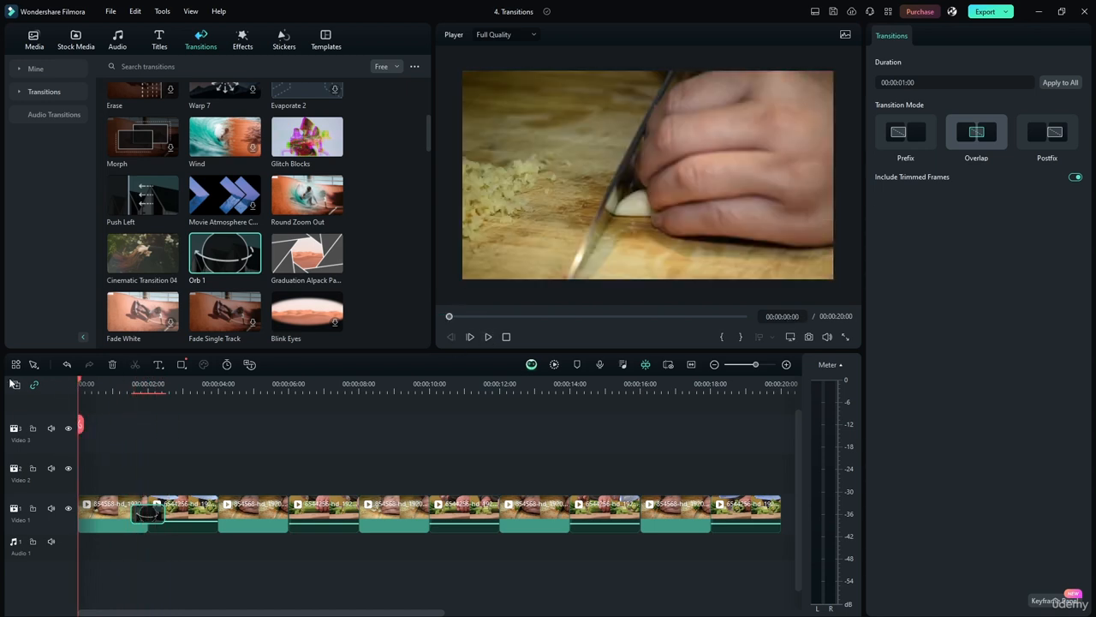
# - Add the Shape Transitions Pack transition to the second cut and set its duration to 1 second
pyautogui.scroll(-3, 123, 270)
pyautogui.scroll(3, 194, 234)
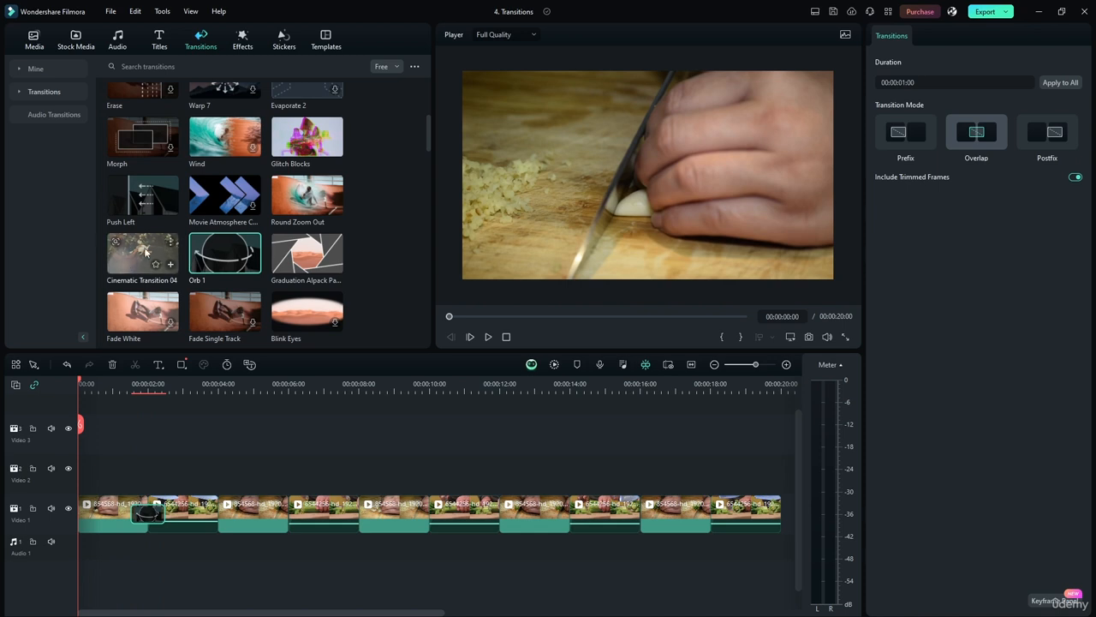
pyautogui.moveTo(425, 137); pyautogui.dragTo(424, 173)
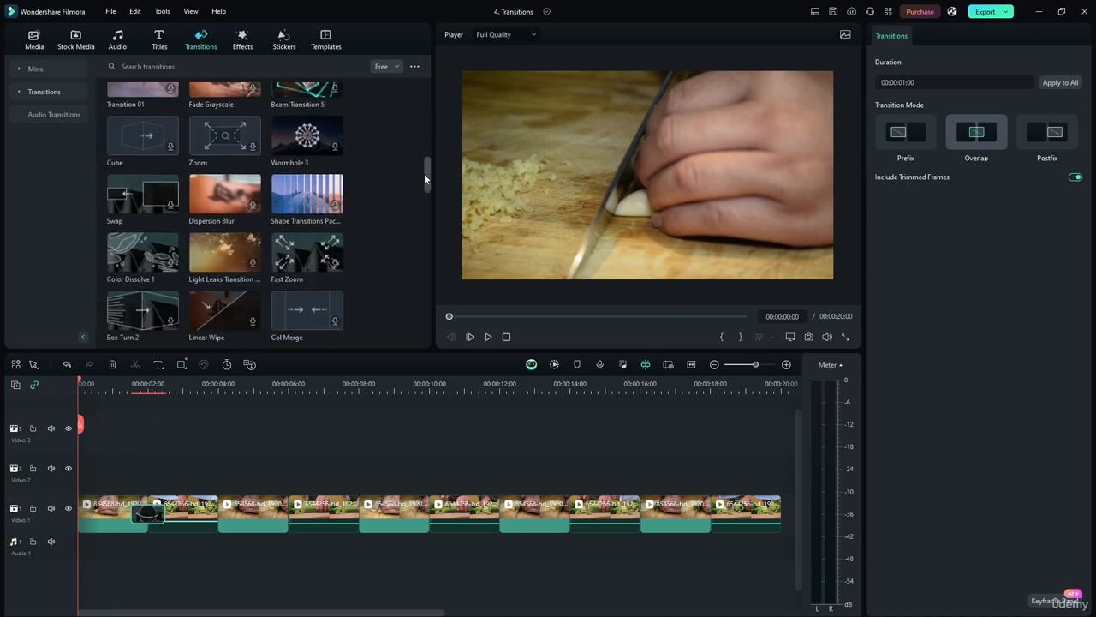
pyautogui.moveTo(307, 195); pyautogui.dragTo(235, 507)
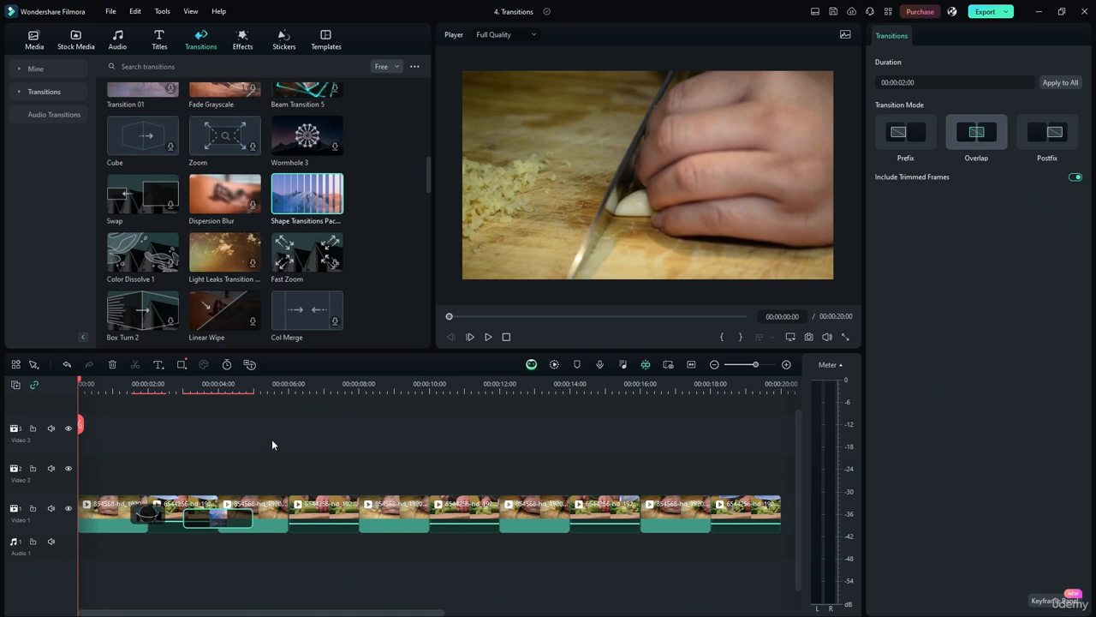
pyautogui.click(916, 83)
pyautogui.write('1')
pyautogui.press('Return')
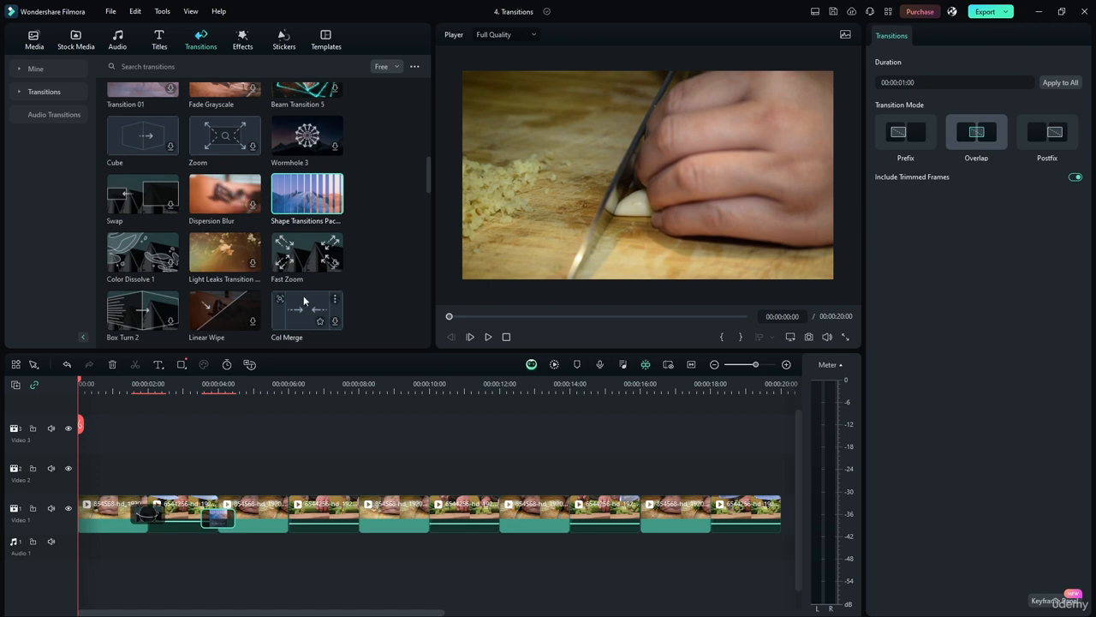
# - Play the transition at the second cut from just before it and return the playhead to the start
pyautogui.scroll(-1, 189, 391)
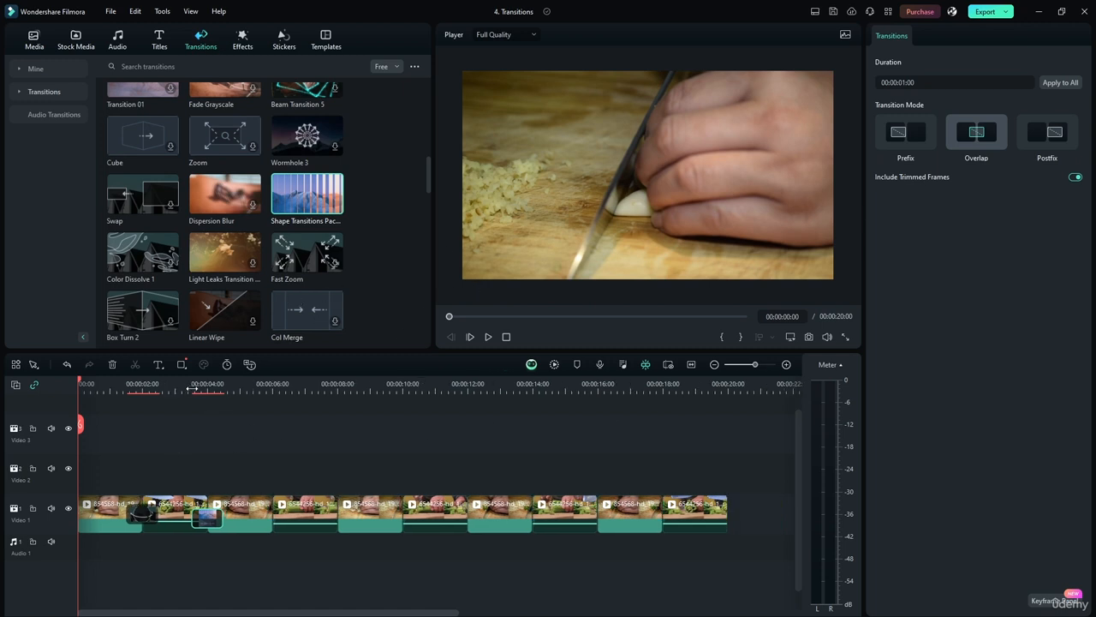
pyautogui.click(181, 390)
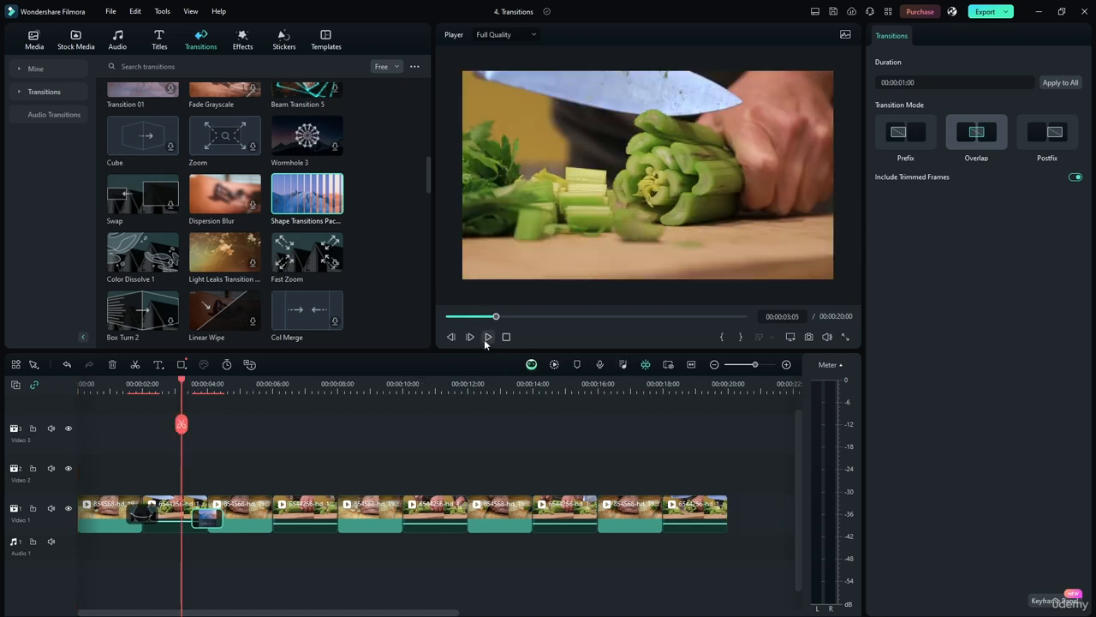
pyautogui.click(484, 339)
pyautogui.click(485, 337)
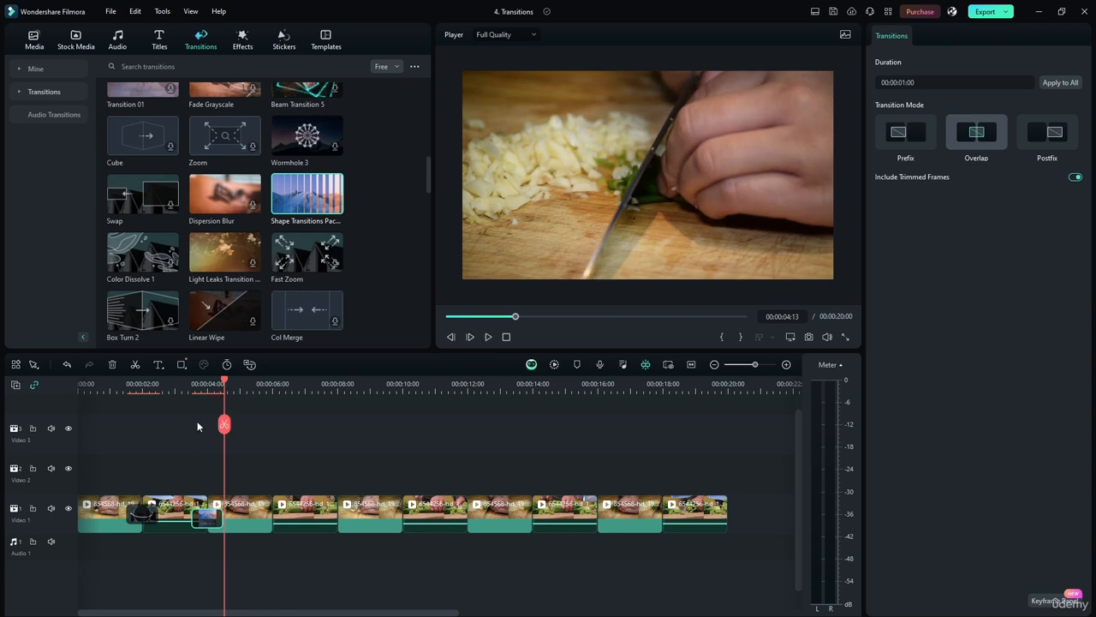
pyautogui.moveTo(223, 383); pyautogui.dragTo(53, 383)
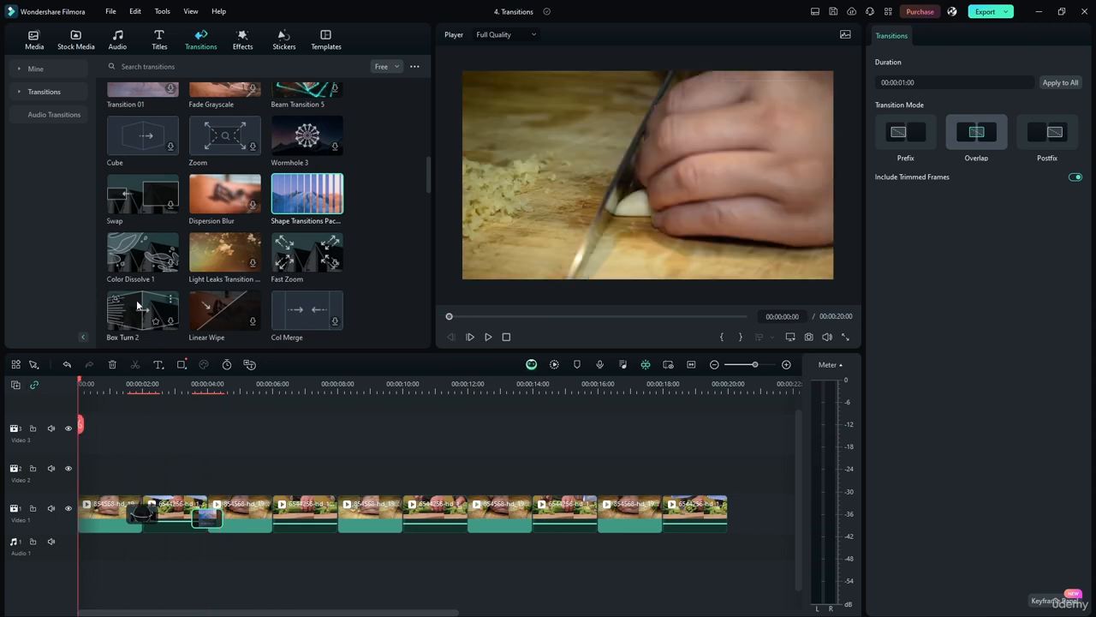
# - Add the Box Turn 2 transition to the third cut and set its duration to 1 second
pyautogui.moveTo(140, 313); pyautogui.dragTo(267, 514)
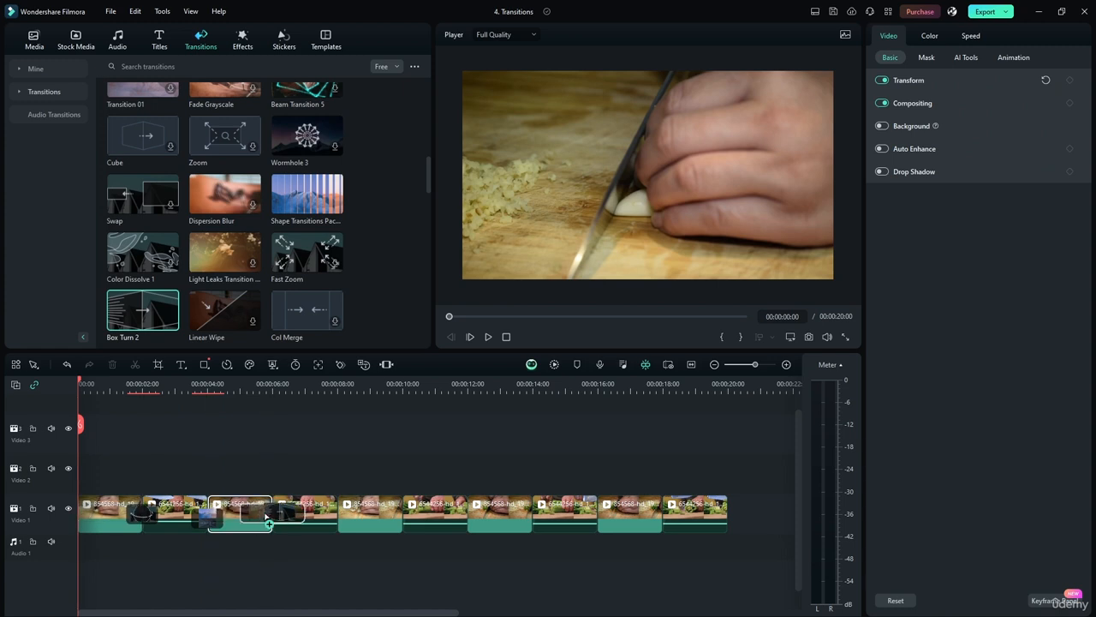
pyautogui.click(907, 83)
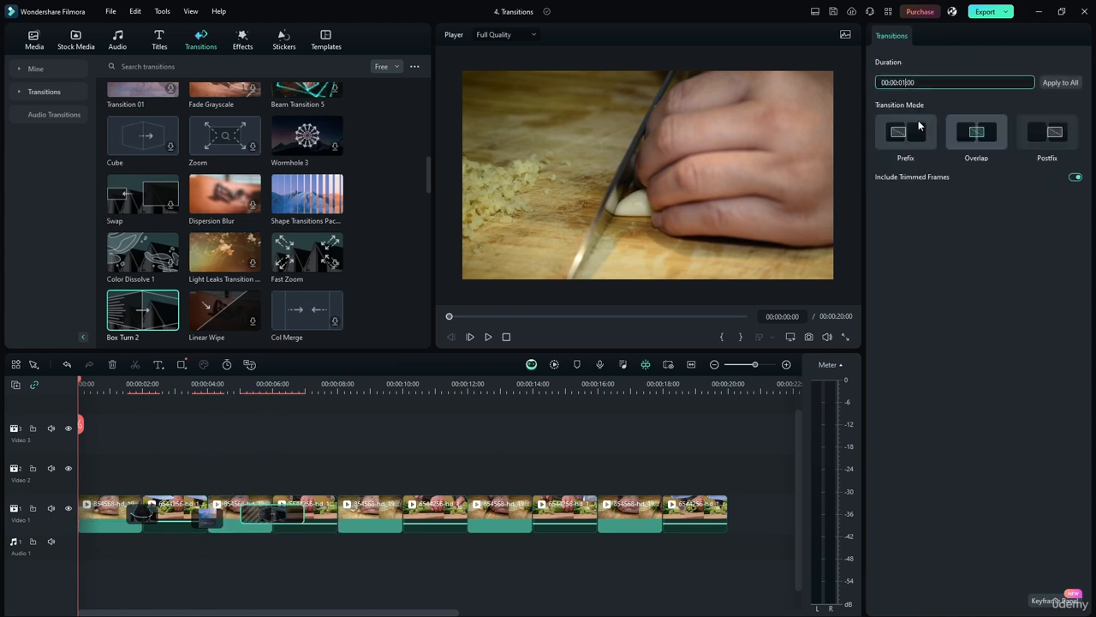
pyautogui.press('Return')
pyautogui.click(261, 442)
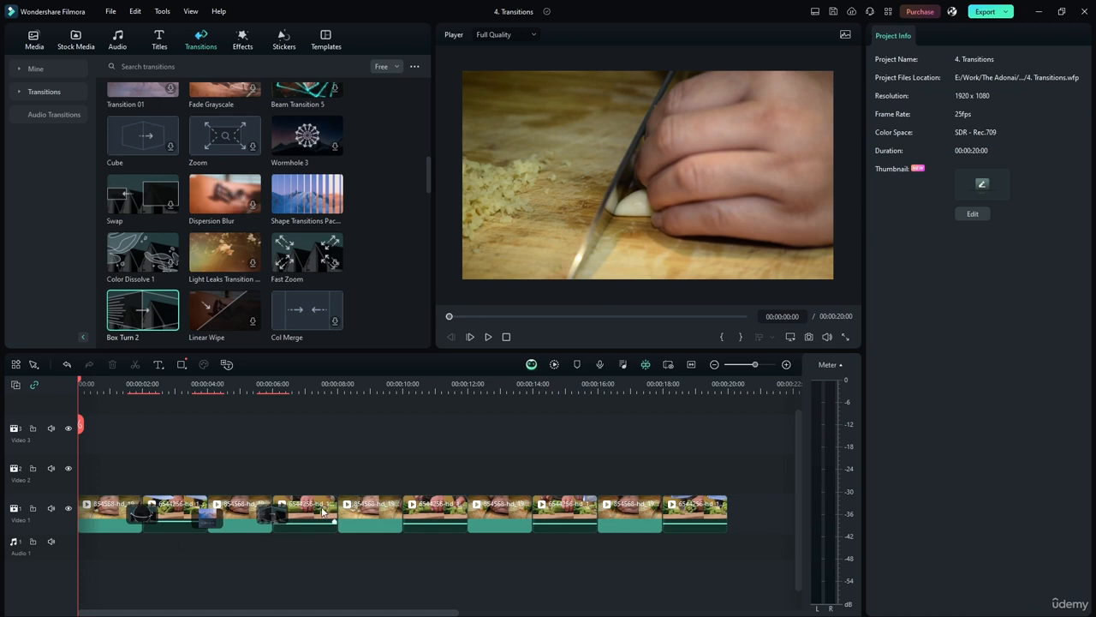
pyautogui.click(207, 516)
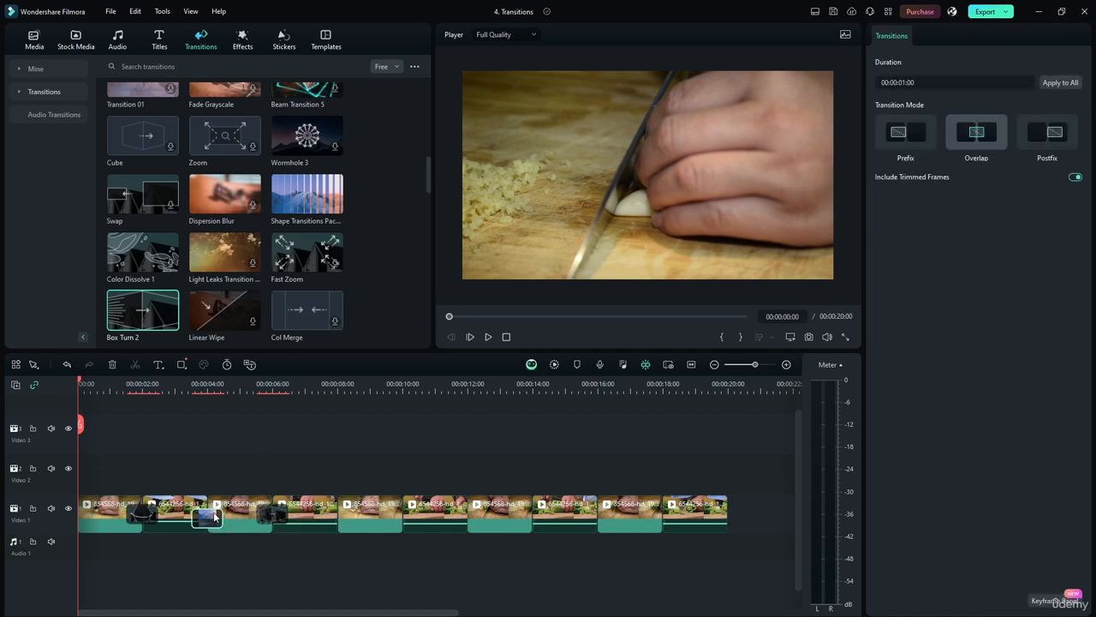
pyautogui.click(357, 445)
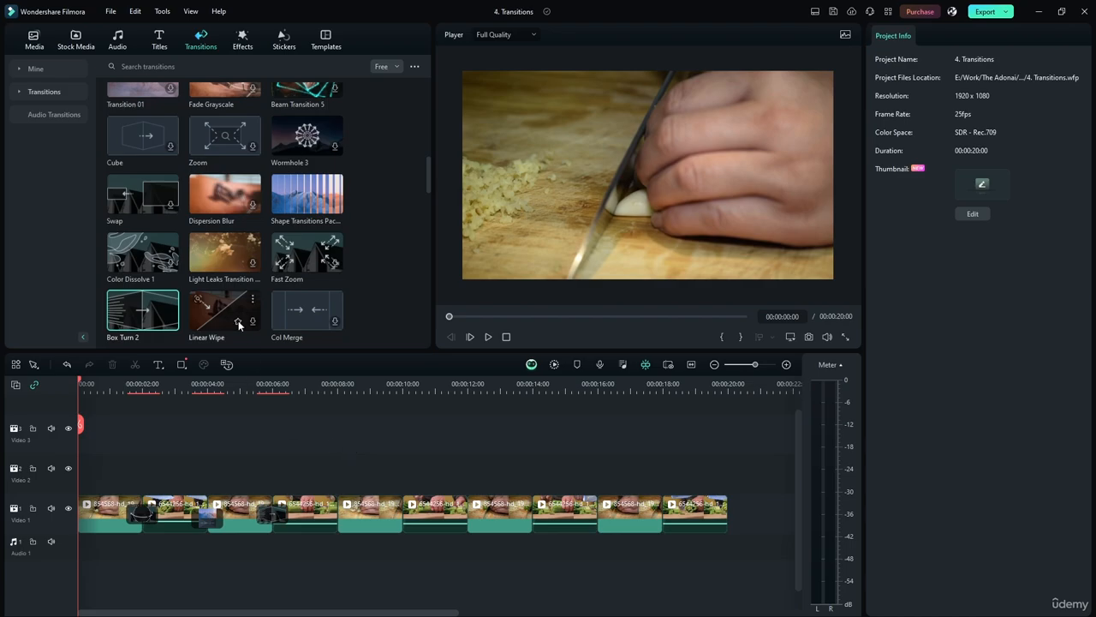
# - Add the Linear Wipe, Simple Roll 3 and Fast Flip transitions to the fourth, fifth and sixth cuts respectively
pyautogui.moveTo(237, 319); pyautogui.dragTo(338, 514)
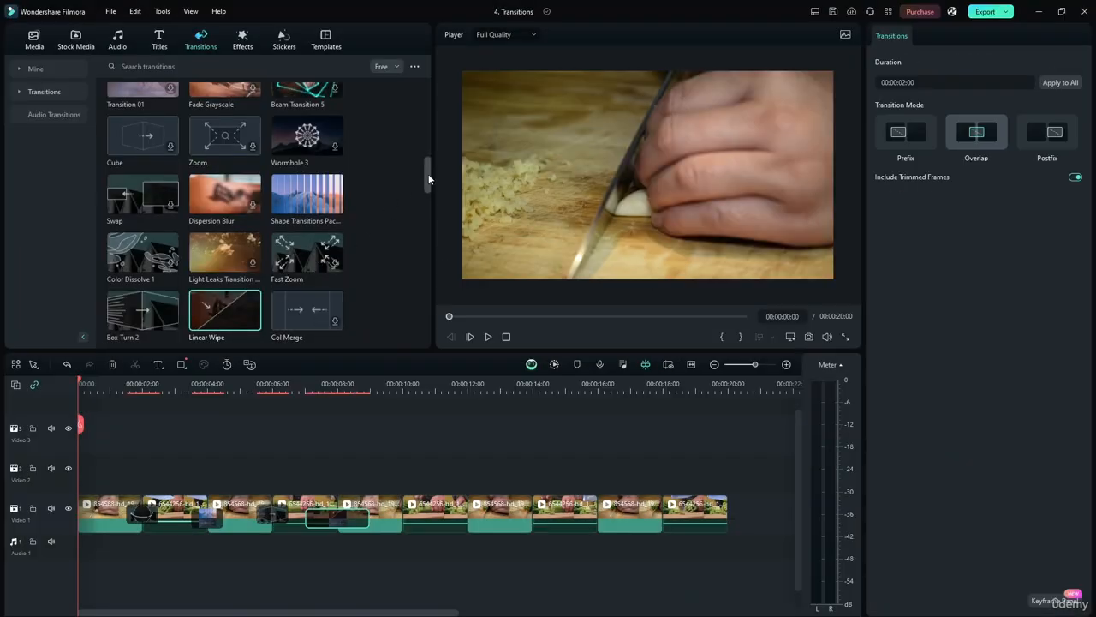
pyautogui.moveTo(429, 178); pyautogui.dragTo(424, 220)
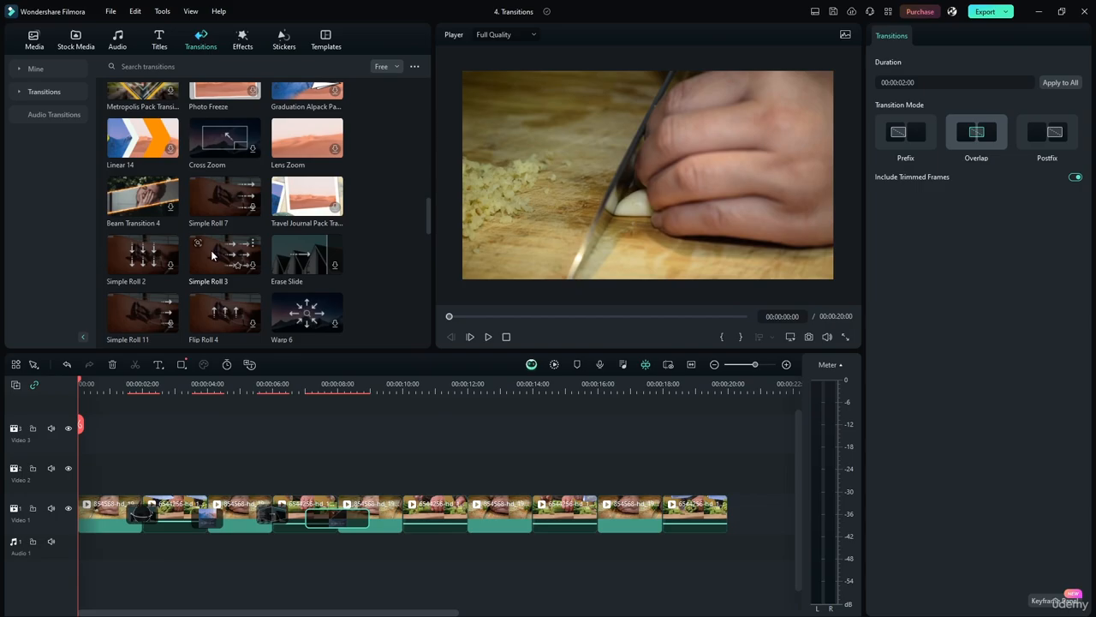
pyautogui.moveTo(215, 255); pyautogui.dragTo(402, 514)
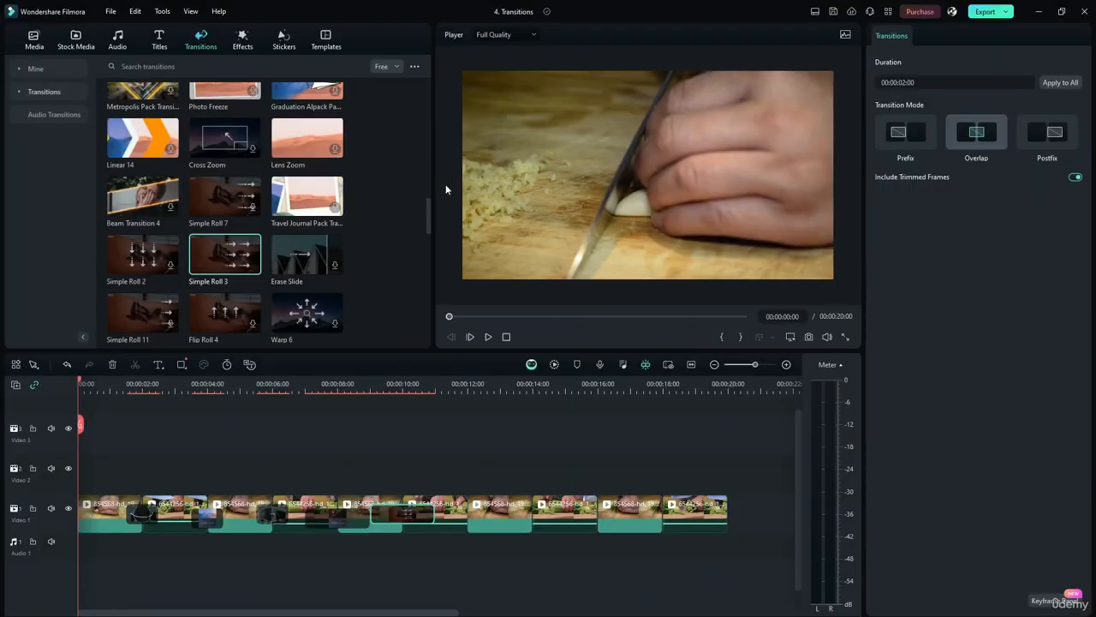
pyautogui.moveTo(426, 215); pyautogui.dragTo(426, 252)
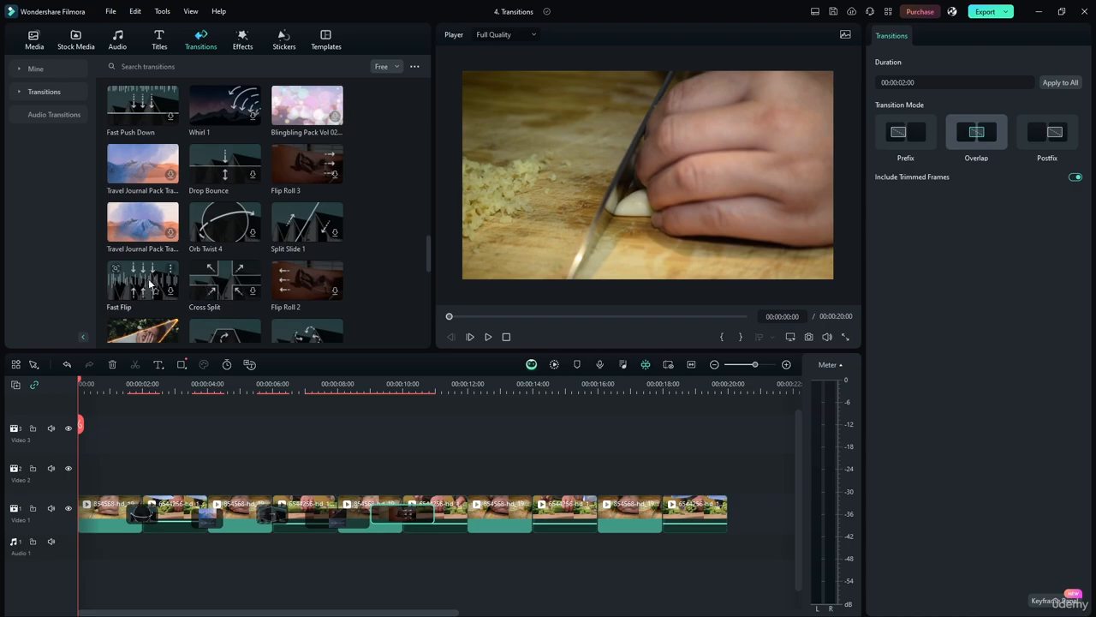
pyautogui.moveTo(133, 288); pyautogui.dragTo(467, 514)
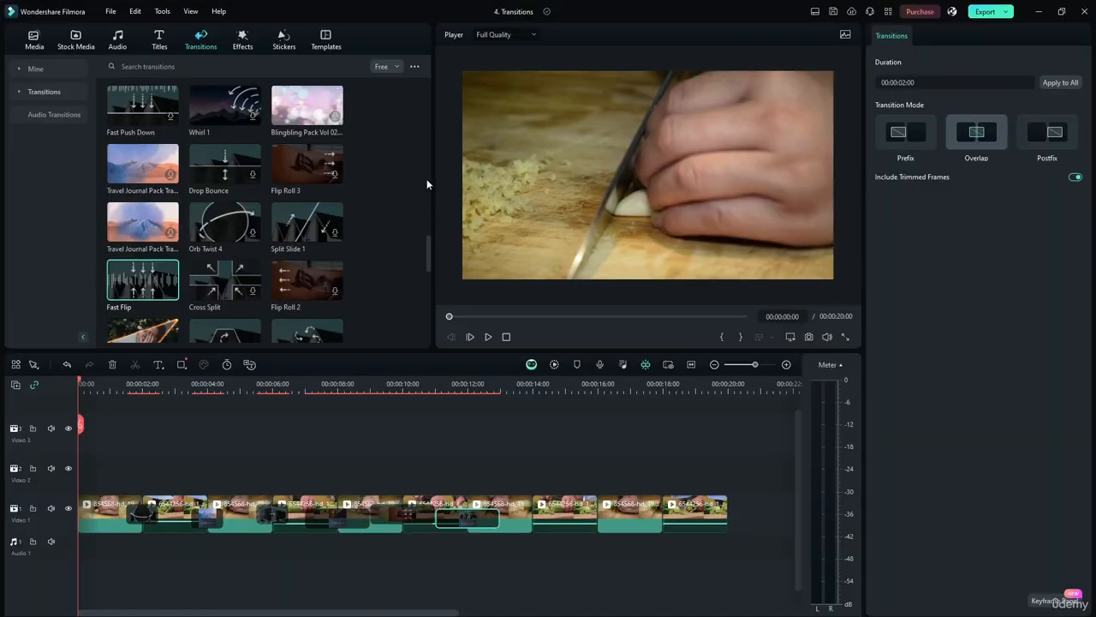
# - Add the Beam Transition 2, Warp Zoom 1 and Diamond Zoom In transitions to the seventh, eighth and ninth cuts respectively
pyautogui.moveTo(428, 253); pyautogui.dragTo(428, 265)
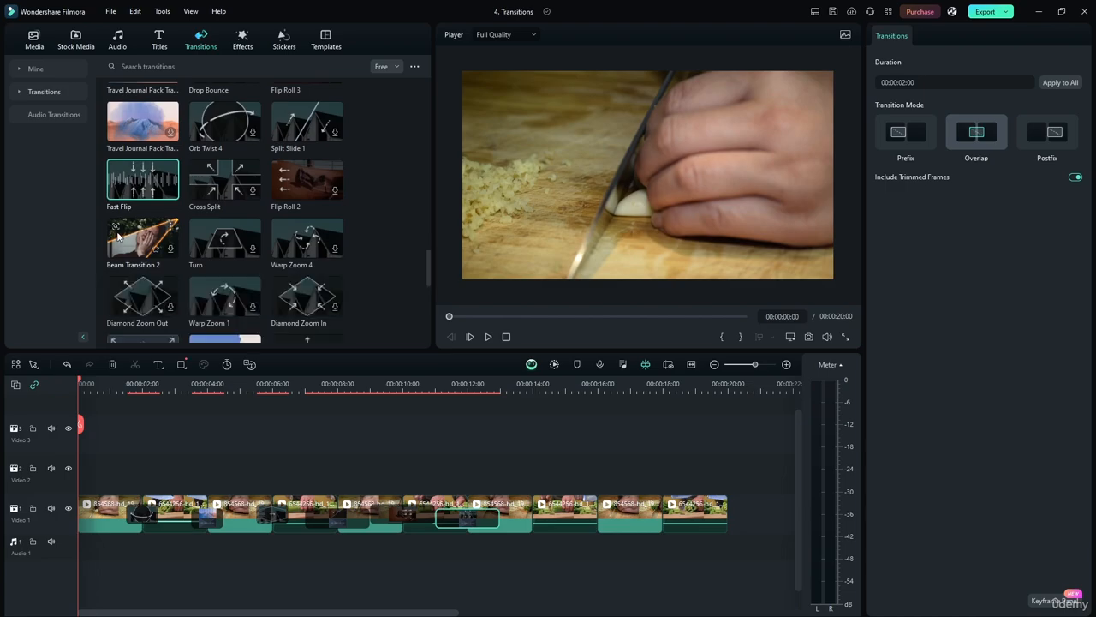
pyautogui.moveTo(125, 241); pyautogui.dragTo(518, 507)
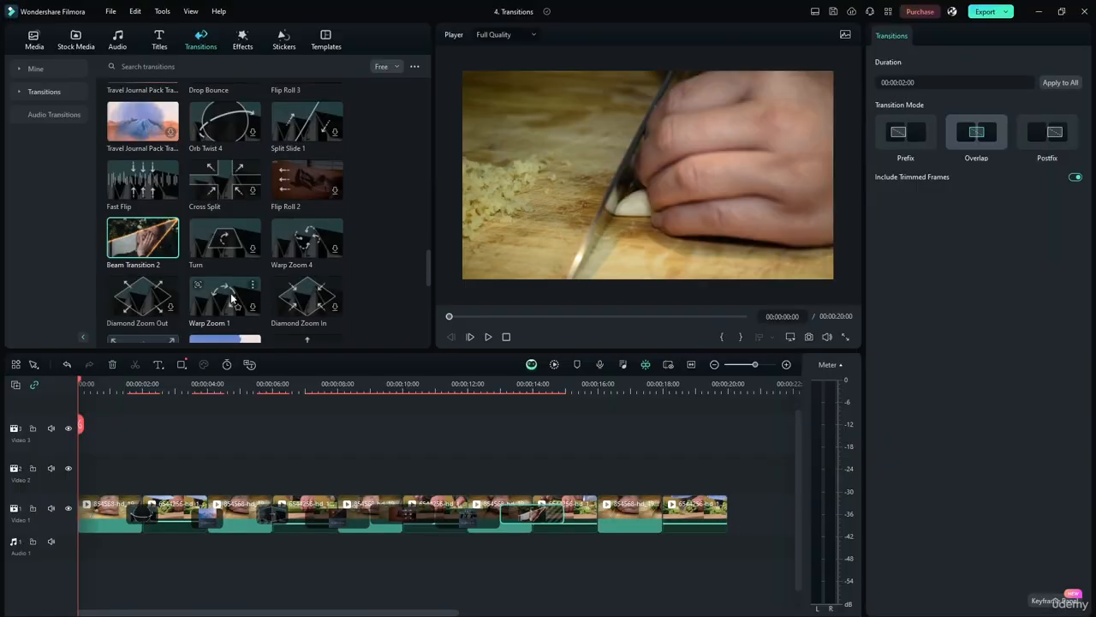
pyautogui.moveTo(225, 296); pyautogui.dragTo(584, 512)
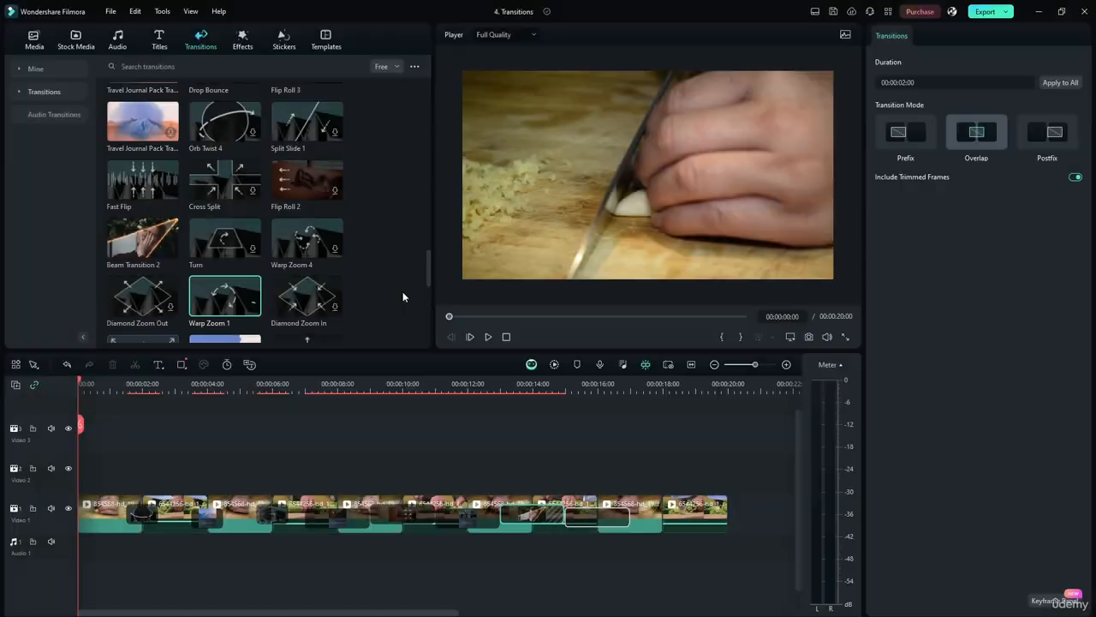
pyautogui.moveTo(307, 295); pyautogui.dragTo(662, 512)
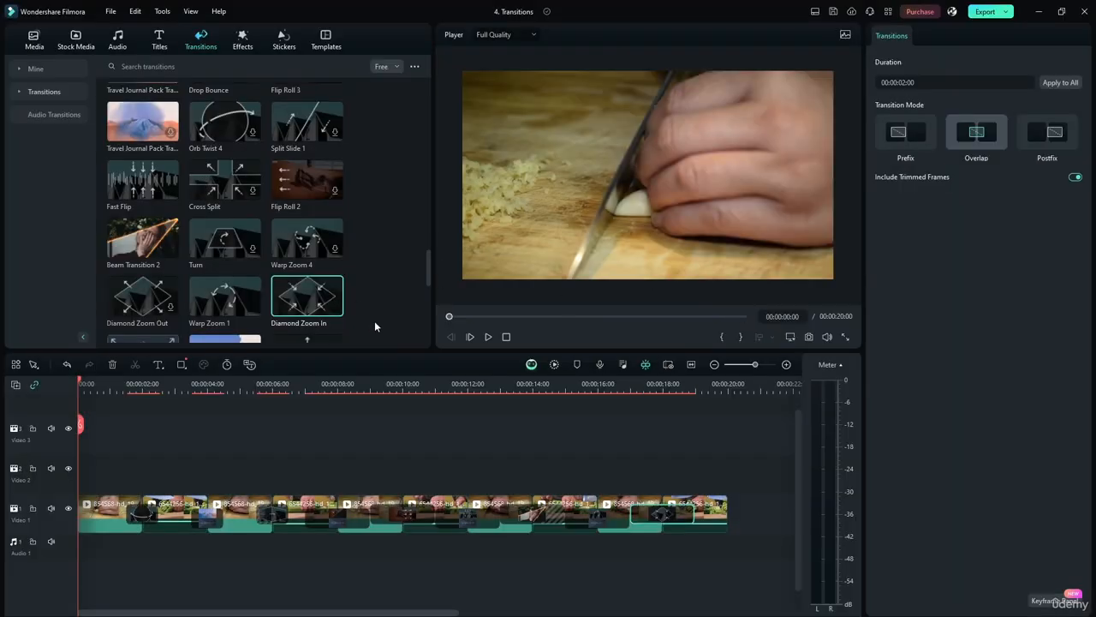
# - Set the Diamond Zoom In transition's duration to 1 second and apply that duration to all transitions
pyautogui.click(907, 84)
pyautogui.click(910, 84)
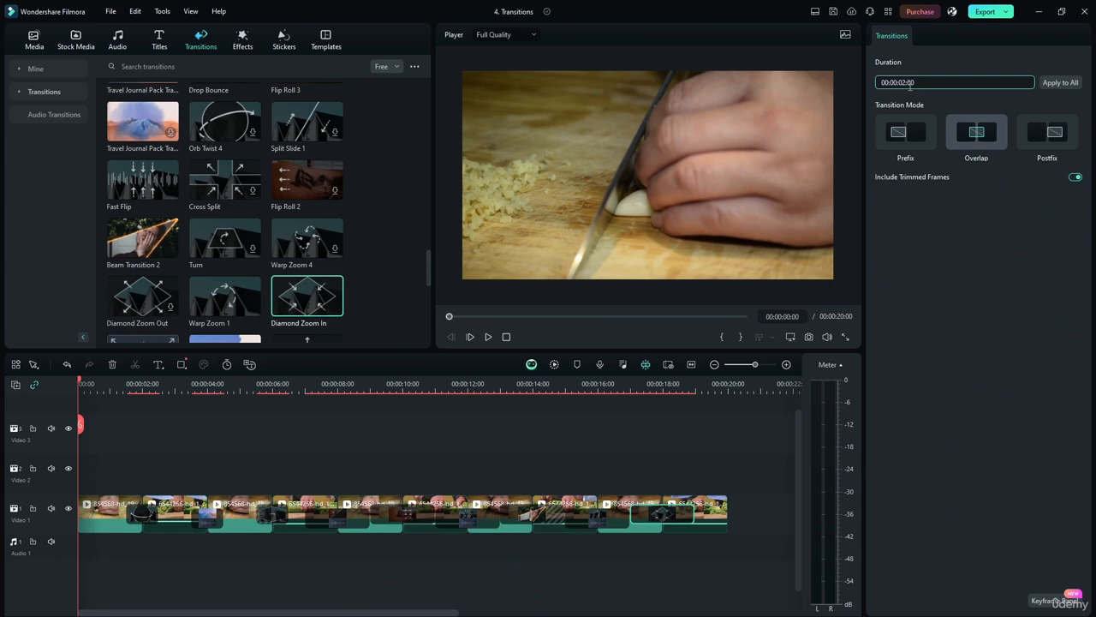
pyautogui.press('BackSpace')
pyautogui.write('1')
pyautogui.click(1062, 83)
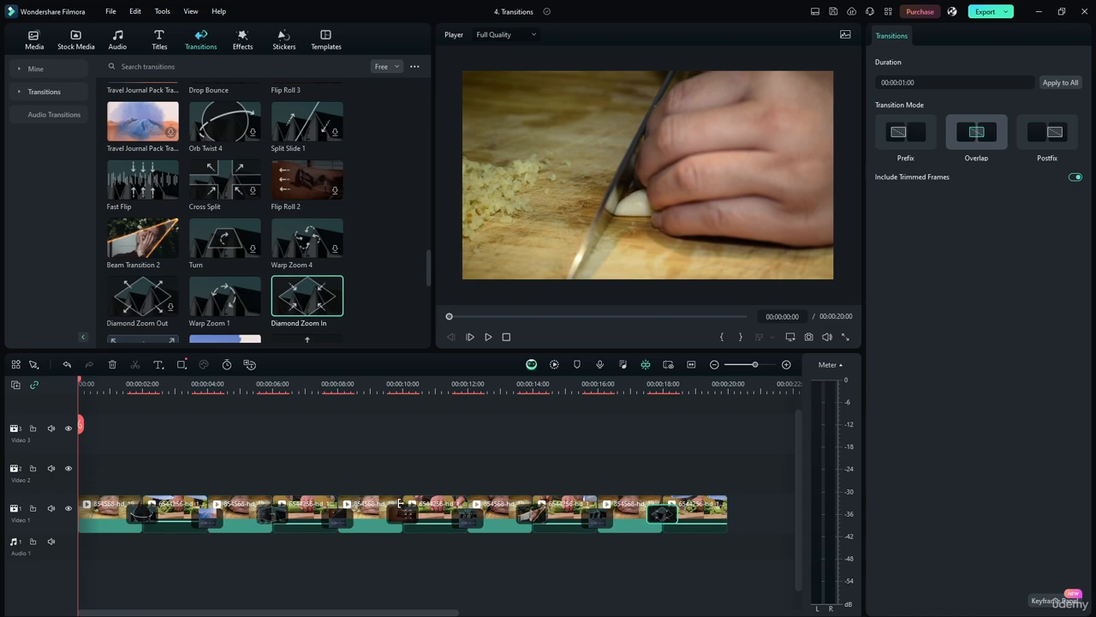
# - Render the timeline preview, play back the sequence to review its transitions, and return the playhead to the start
pyautogui.click(554, 364)
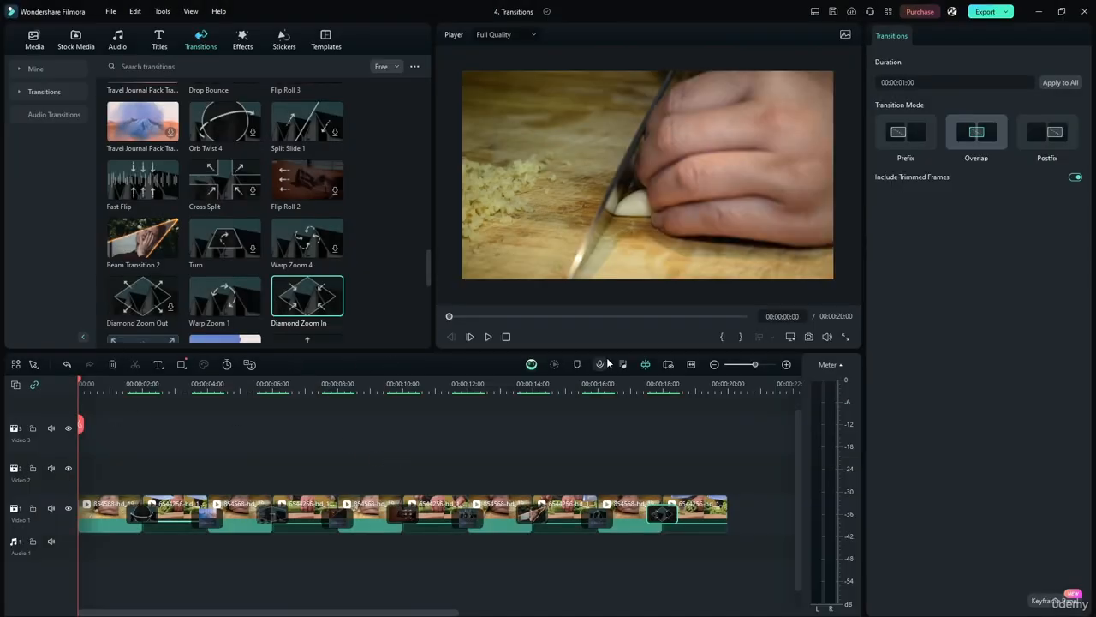
pyautogui.click(487, 336)
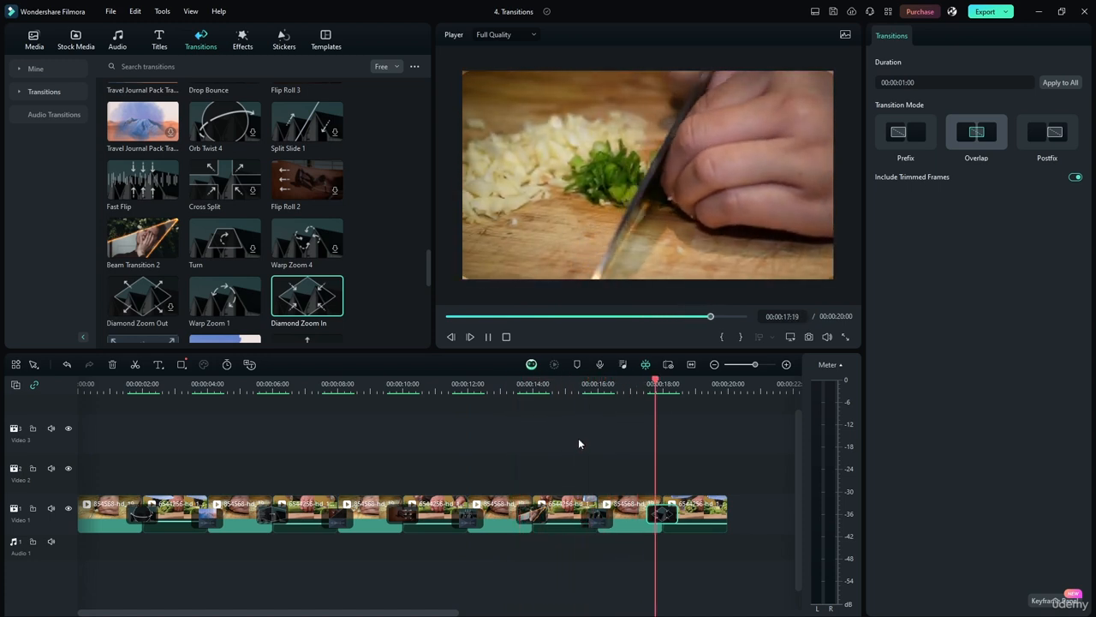
pyautogui.click(487, 338)
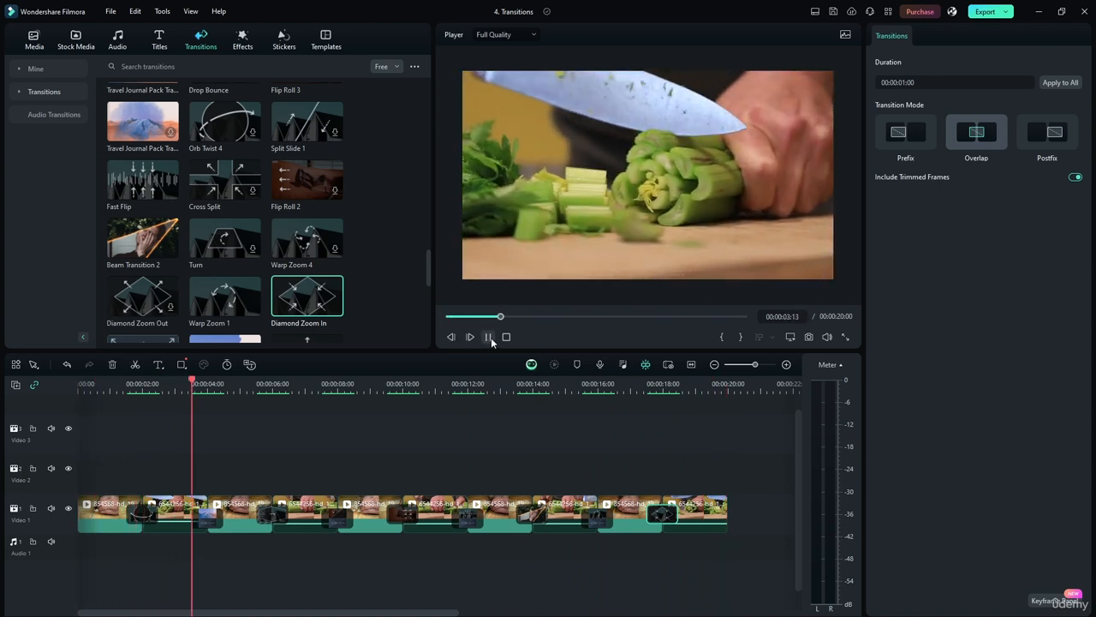
pyautogui.click(487, 337)
pyautogui.moveTo(207, 387); pyautogui.dragTo(77, 384)
pyautogui.click(15, 93)
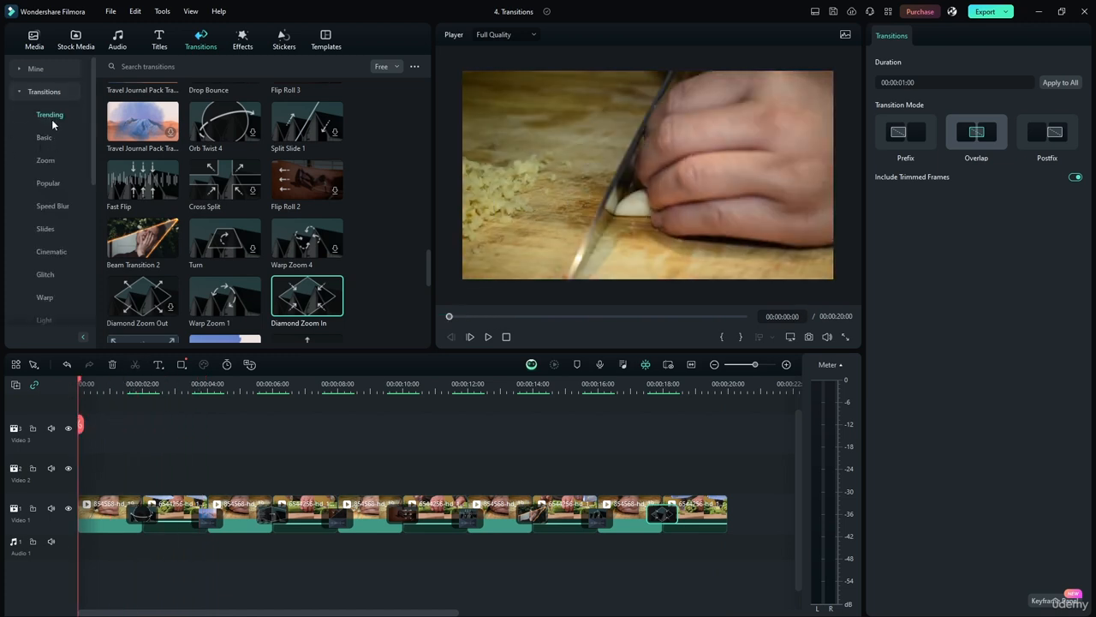
pyautogui.click(23, 94)
pyautogui.click(17, 93)
pyautogui.click(21, 96)
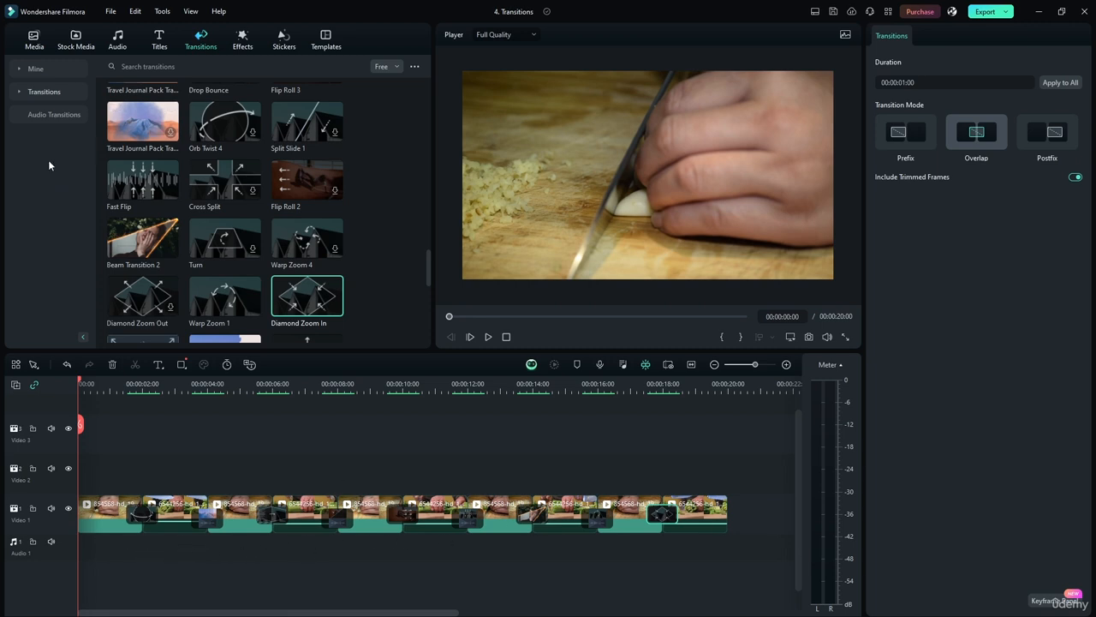
pyautogui.click(14, 95)
pyautogui.click(16, 94)
# - Add the trending Dissolve transition to the favorites and open the Favorites collection
pyautogui.click(24, 68)
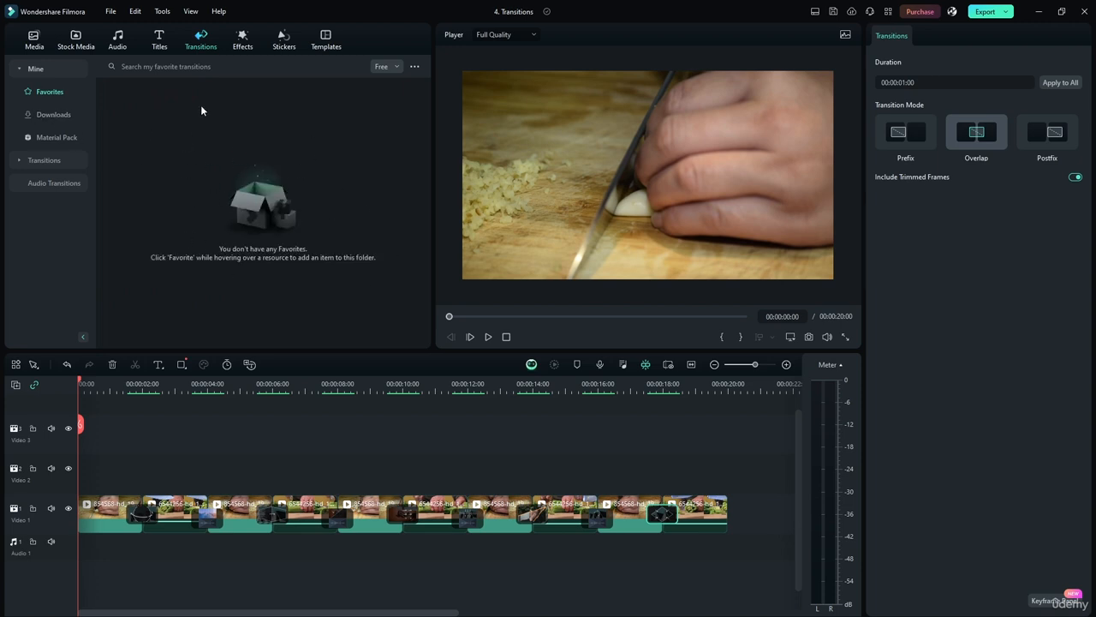
pyautogui.click(17, 160)
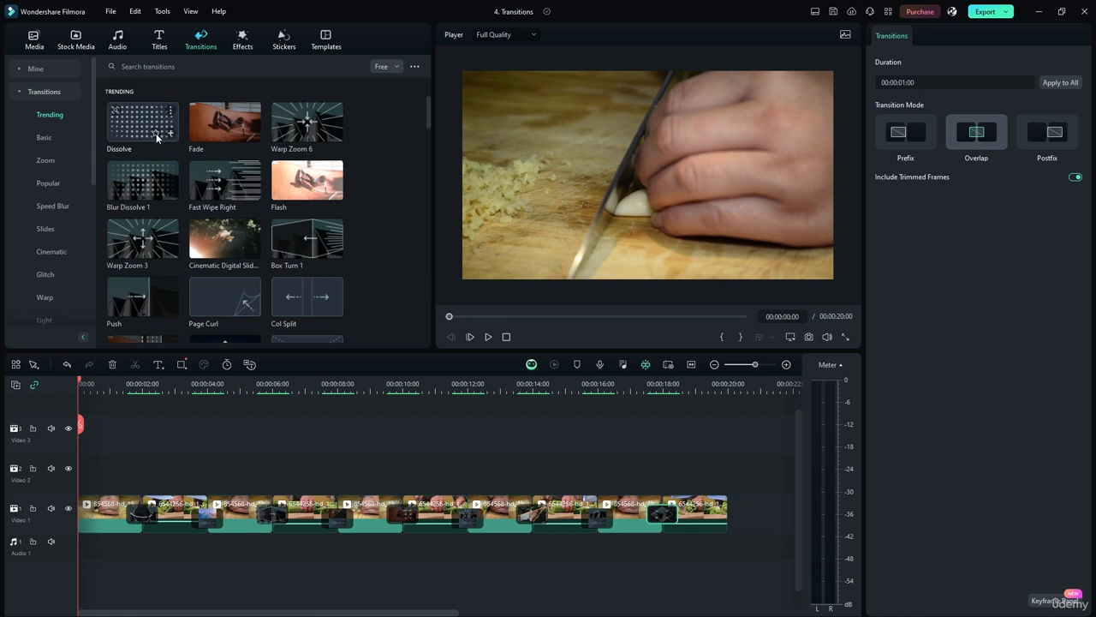
pyautogui.click(157, 137)
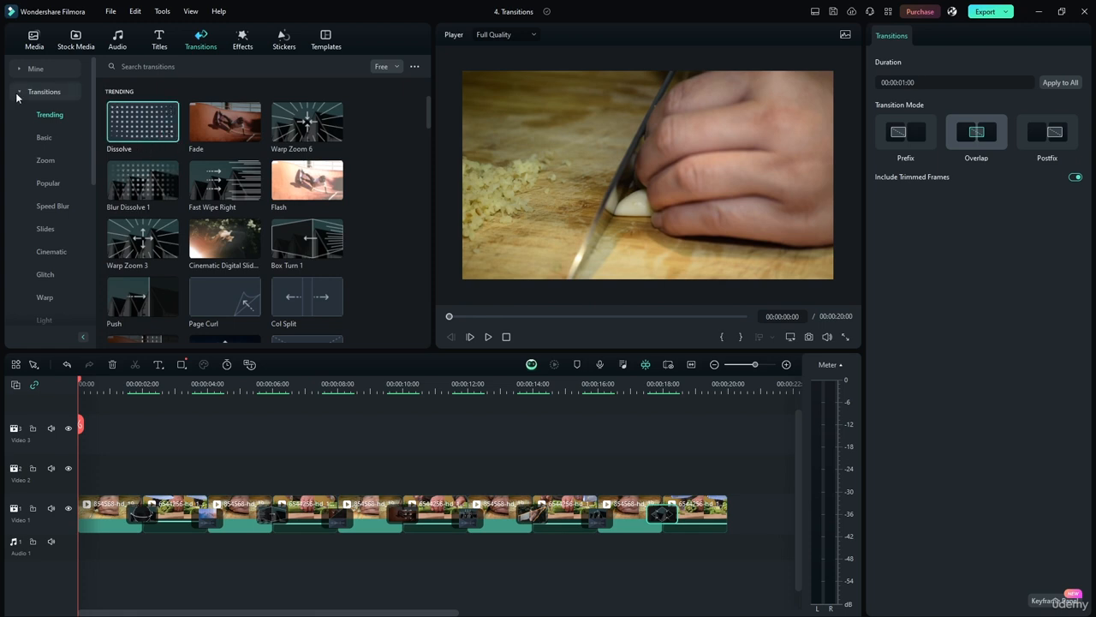
pyautogui.click(17, 91)
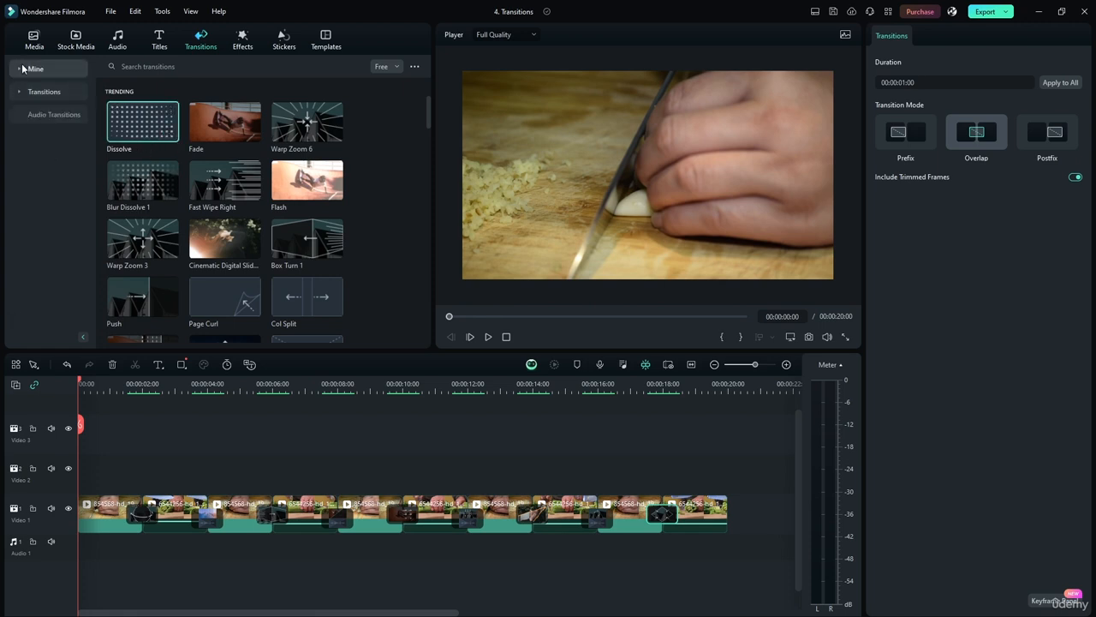
pyautogui.click(18, 68)
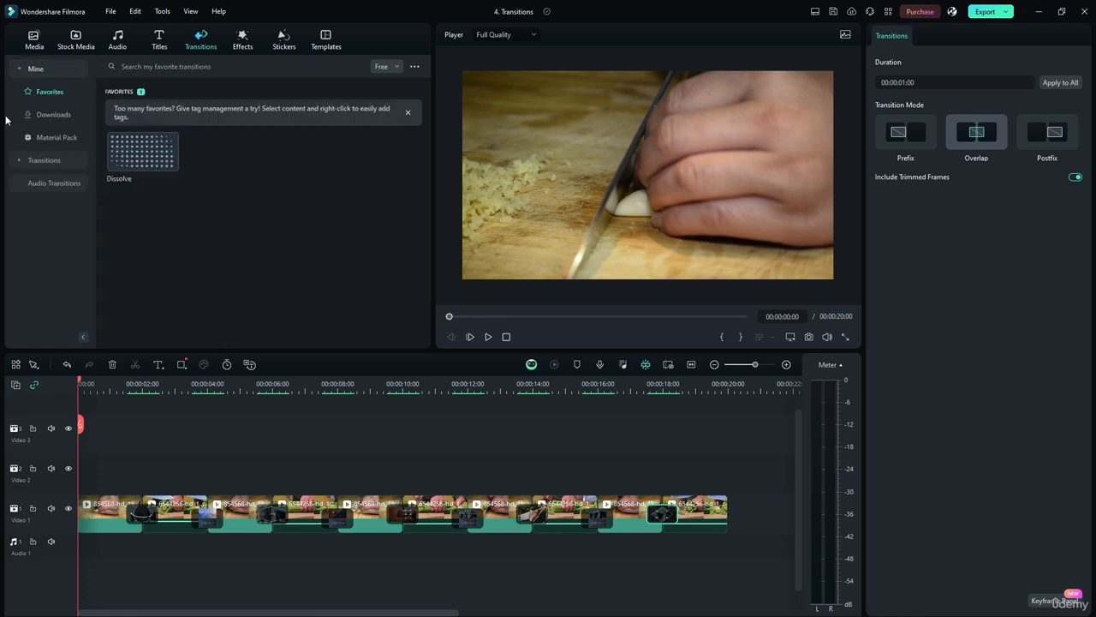
# - Look through the downloaded transitions, the Material Pack and the favorite transitions
pyautogui.click(46, 115)
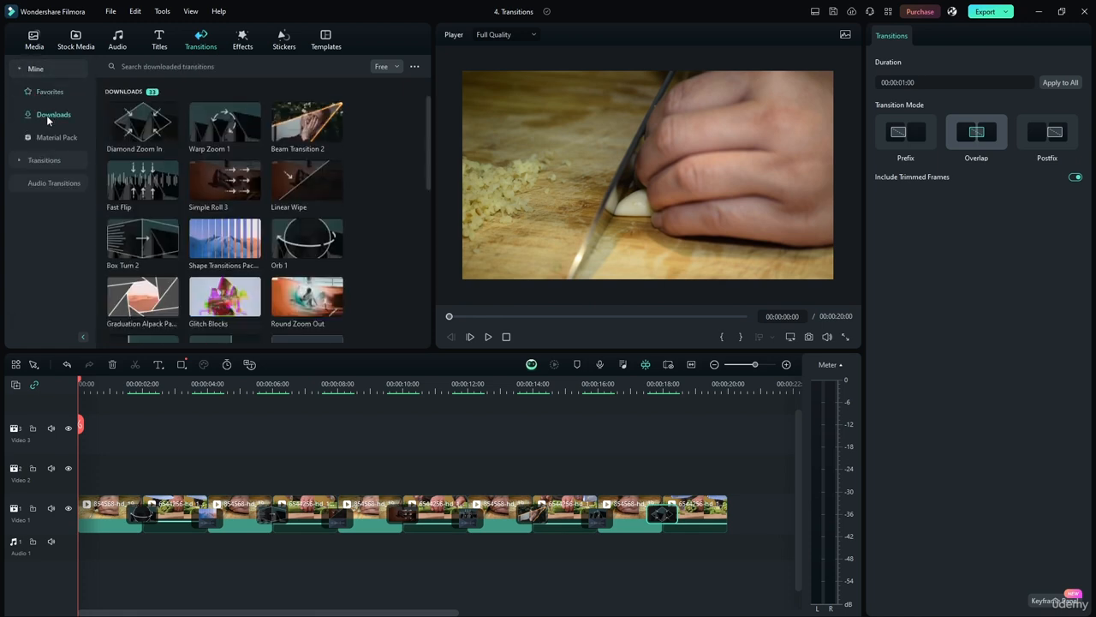
pyautogui.scroll(-5, 225, 229)
pyautogui.click(49, 92)
pyautogui.click(56, 138)
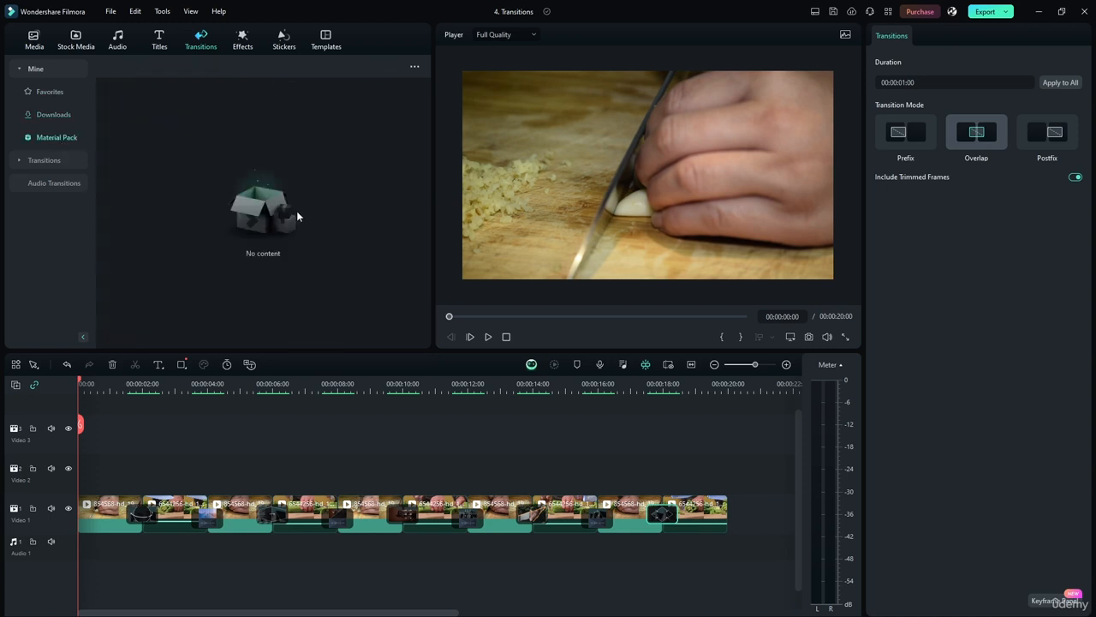
pyautogui.click(45, 92)
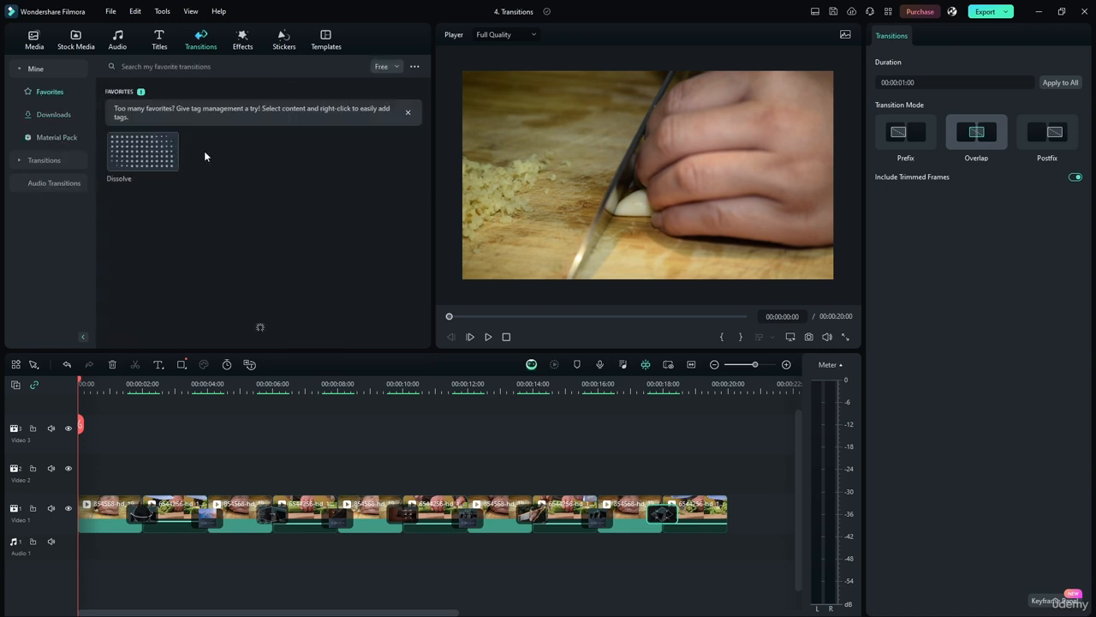
pyautogui.click(21, 70)
pyautogui.click(226, 438)
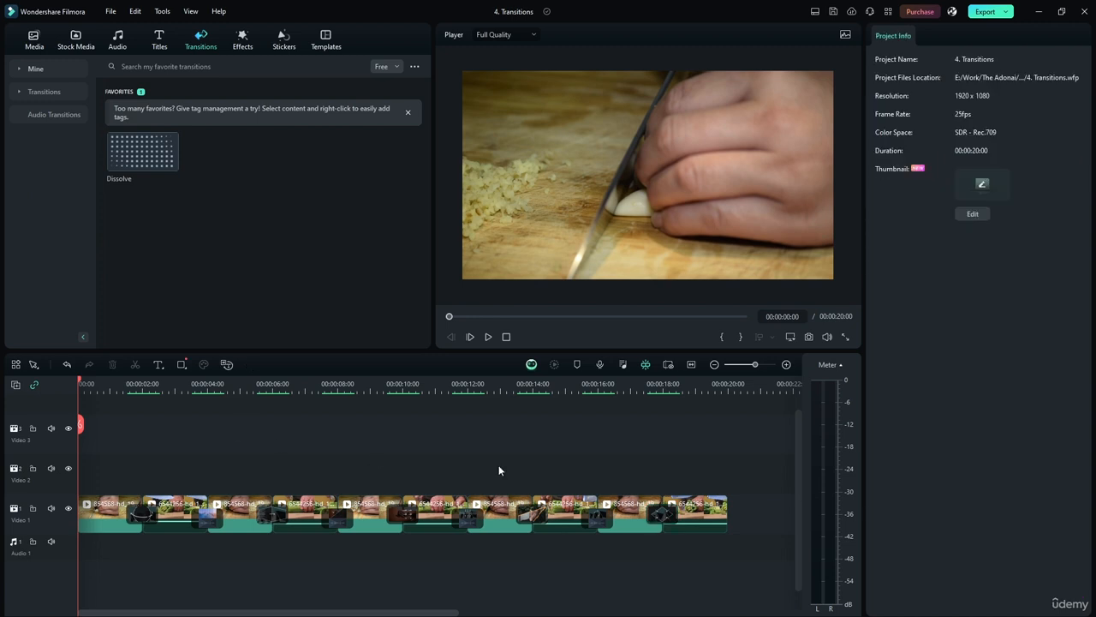
pyautogui.moveTo(705, 448); pyautogui.dragTo(159, 555)
pyautogui.click(377, 425)
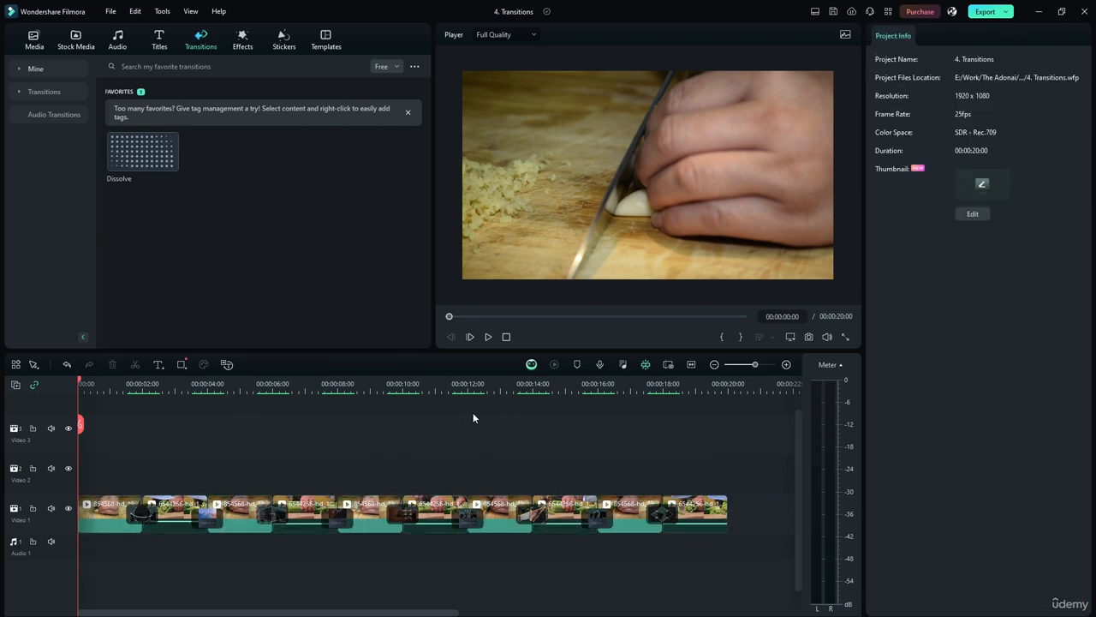